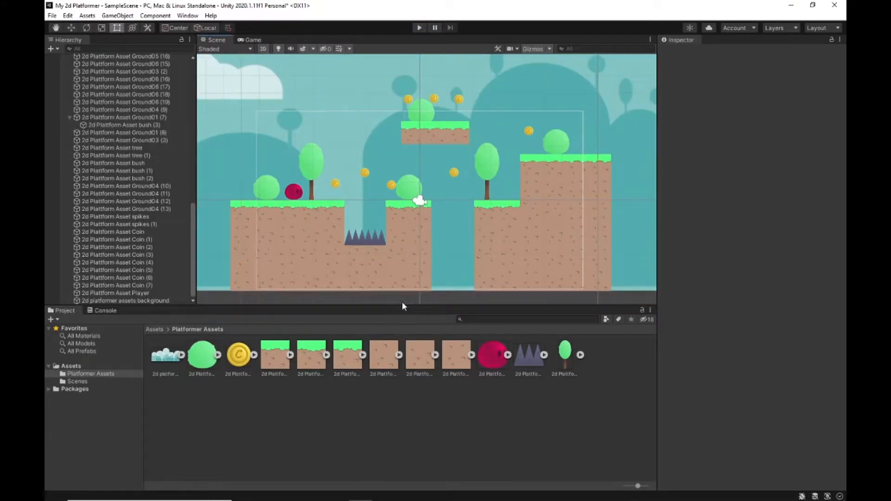
Step: Select the player sprite in the scene and collapse the SampleScene object list in the Hierarchy
click(295, 192)
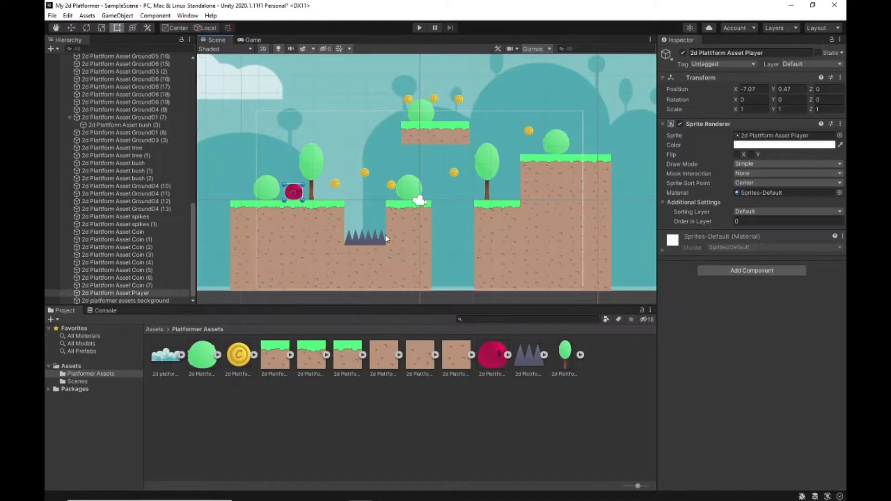
scroll(93, 132, up, 15)
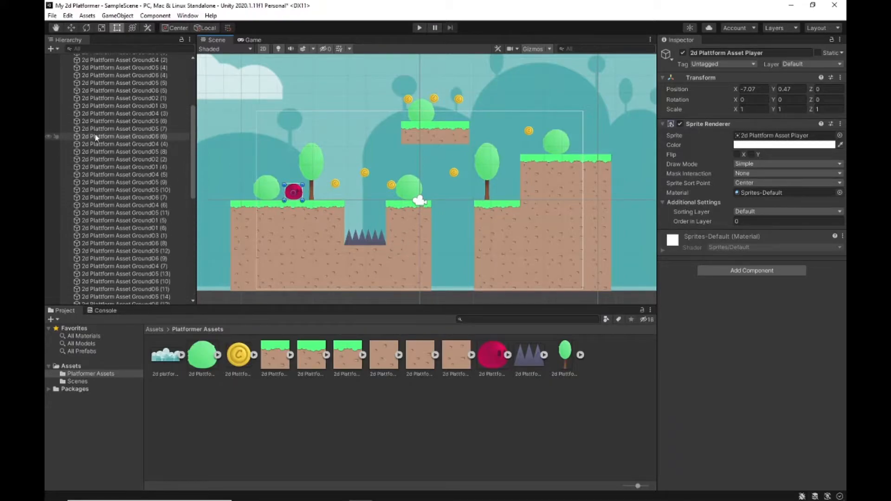
click(63, 58)
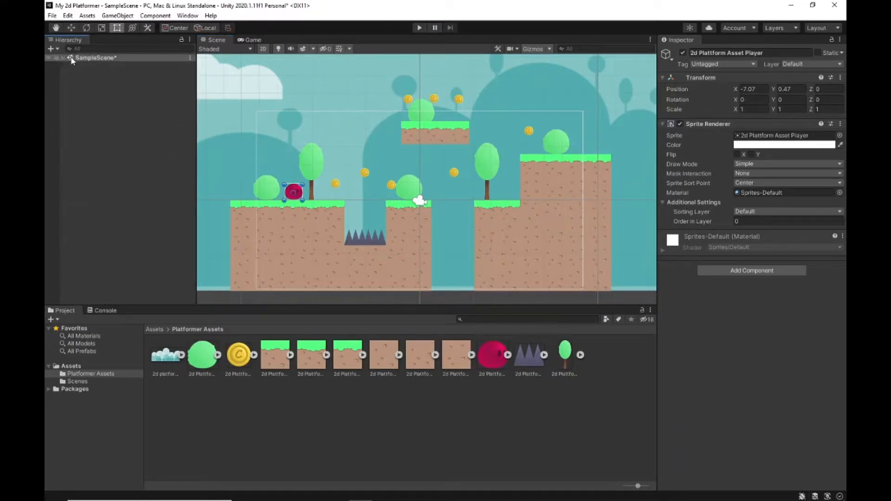
click(77, 58)
click(112, 122)
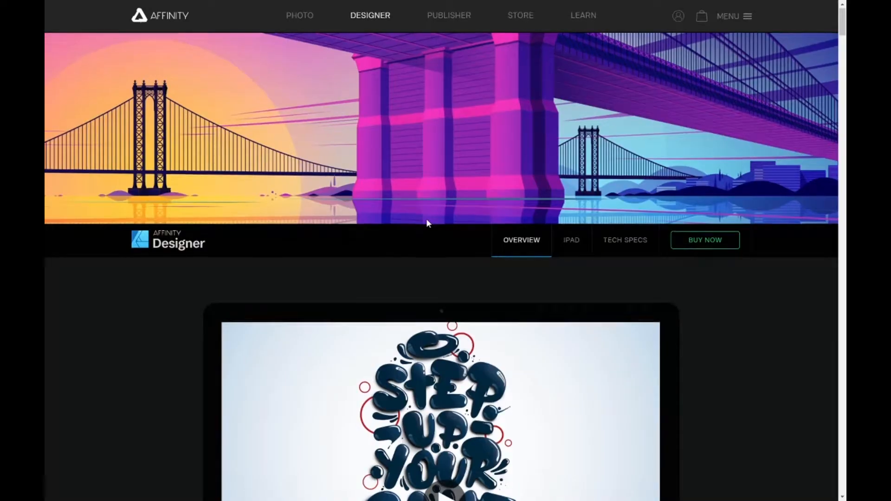
Step: Look through the Affinity Designer product page, covering its vector, raster, grid, zoom and export features
scroll(427, 222, down, 10)
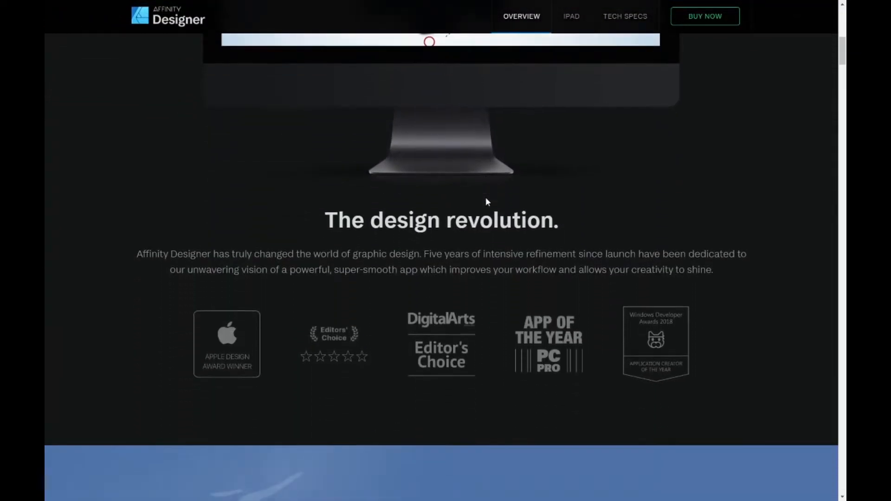
scroll(487, 201, down, 3)
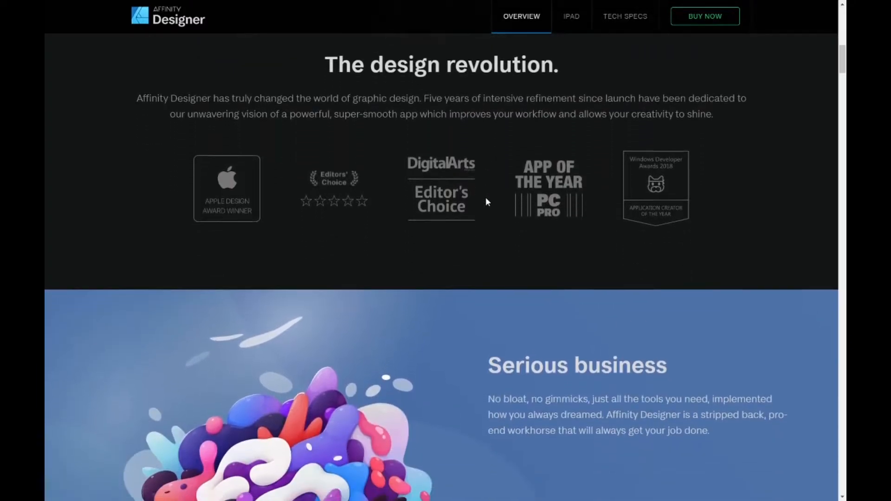
scroll(486, 201, down, 8)
scroll(486, 202, down, 8)
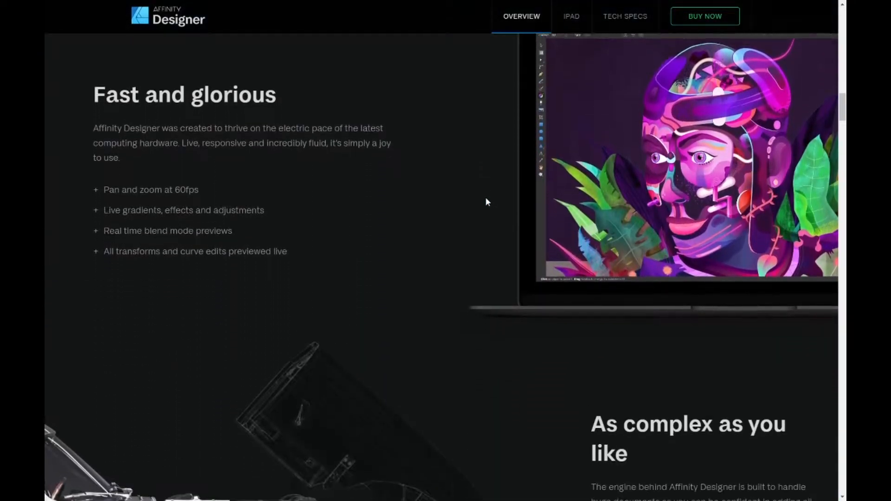
scroll(487, 202, down, 15)
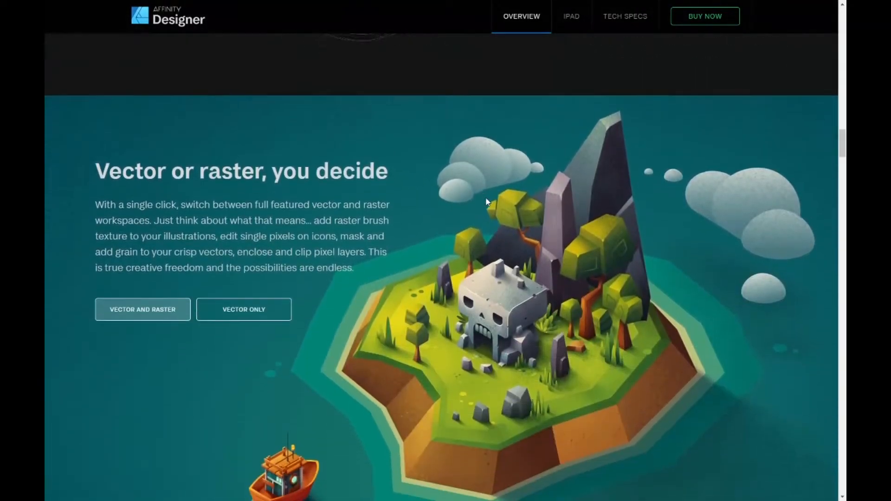
scroll(486, 201, down, 3)
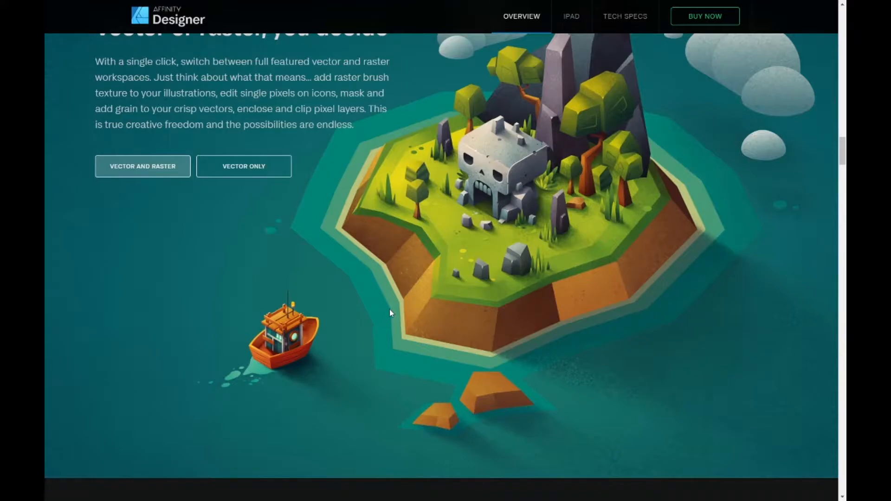
scroll(390, 310, down, 10)
scroll(390, 310, down, 9)
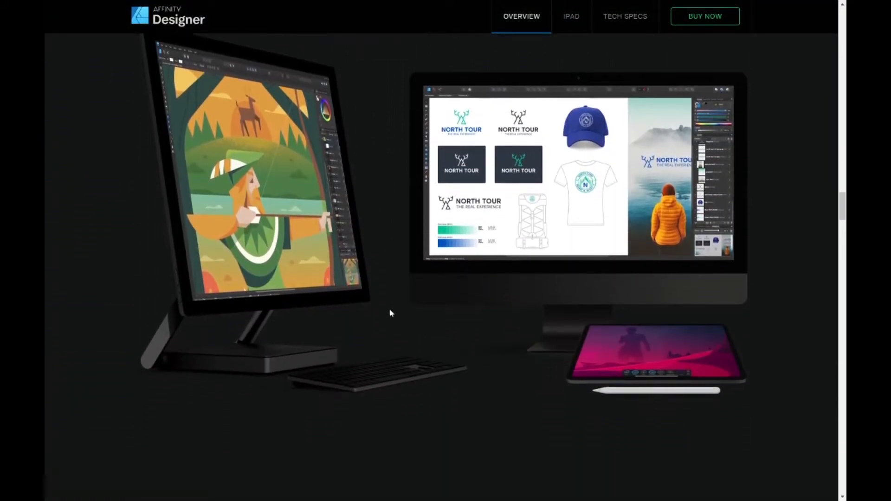
scroll(390, 314, down, 11)
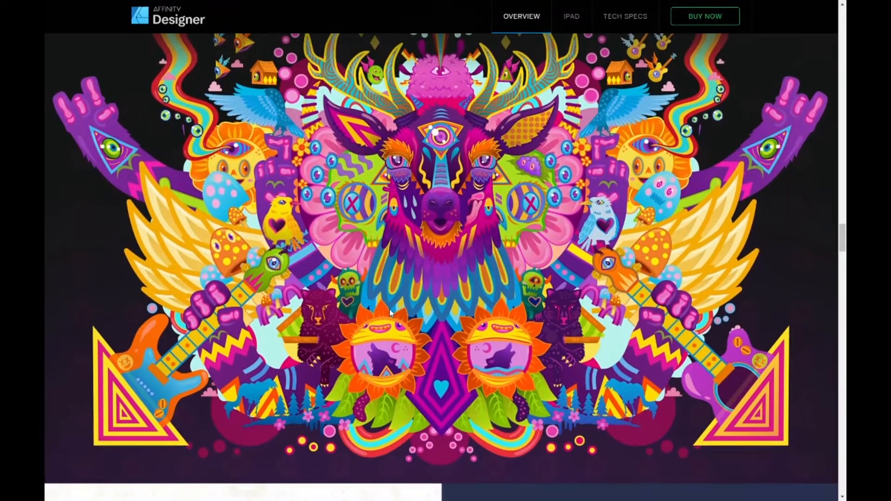
scroll(390, 312, down, 12)
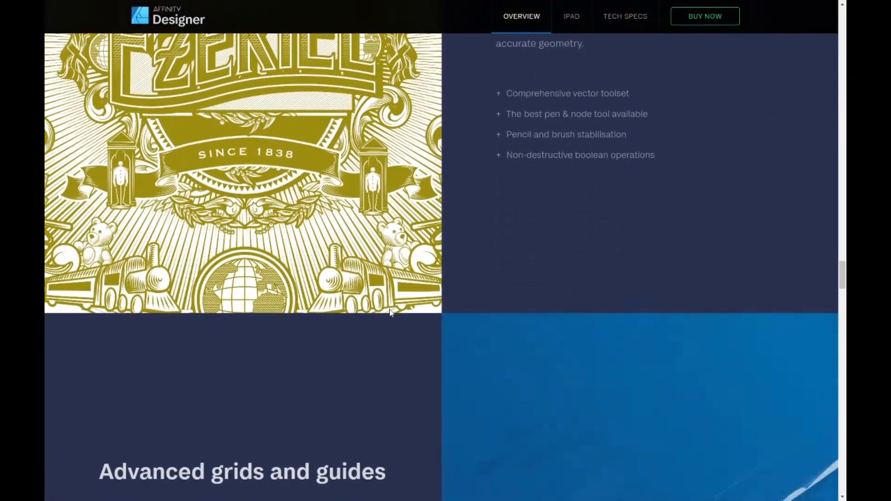
scroll(390, 312, down, 15)
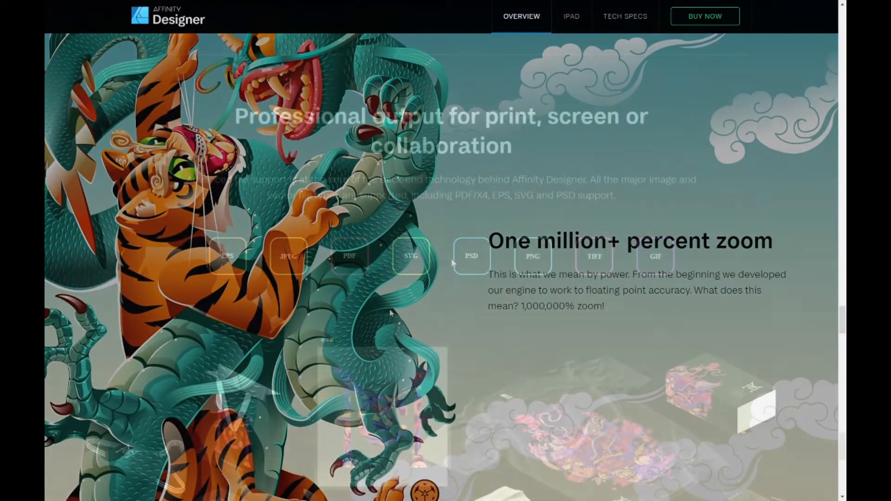
scroll(390, 312, down, 10)
scroll(683, 257, down, 10)
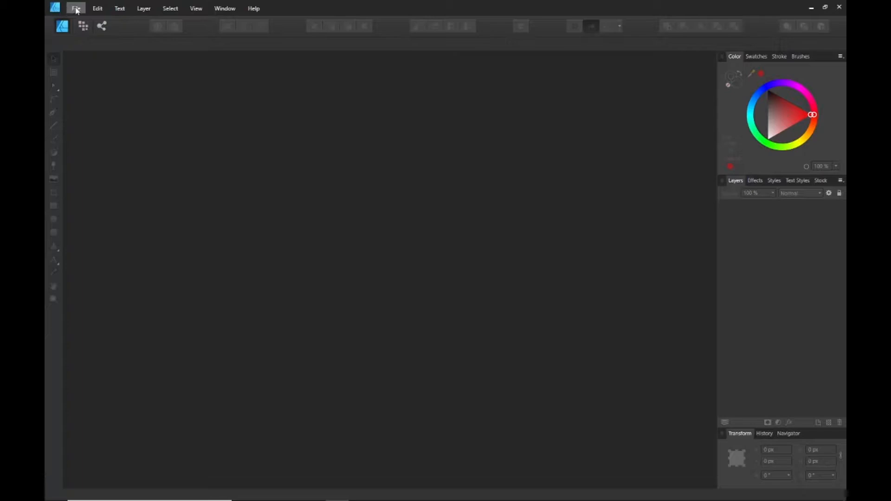
Step: In Affinity Designer, create a new portrait document from the A3 print preset
click(76, 8)
click(78, 29)
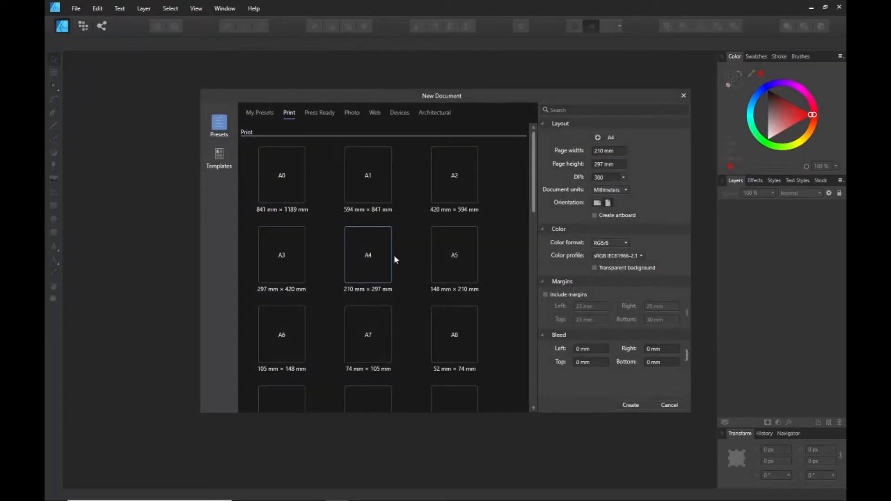
click(287, 258)
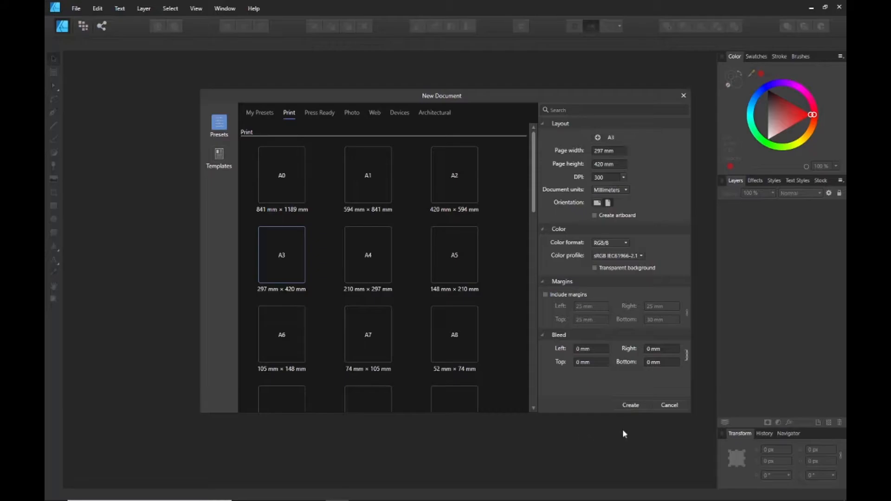
click(632, 406)
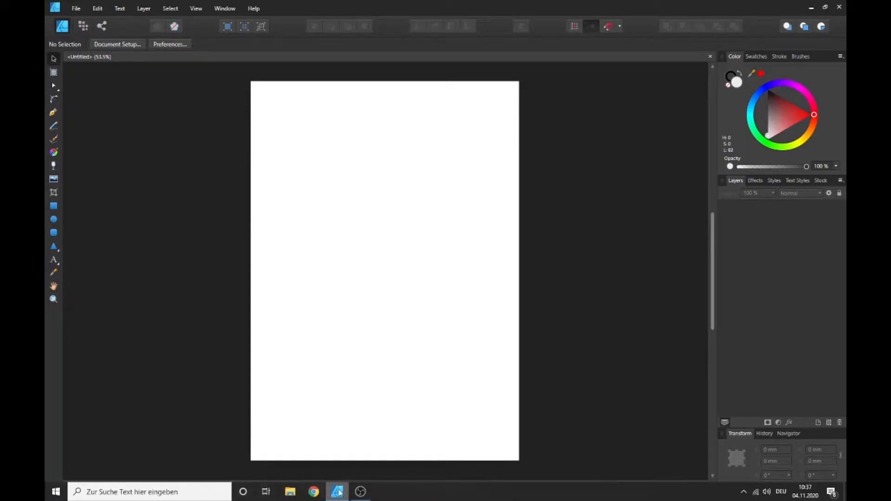
click(360, 492)
click(360, 492)
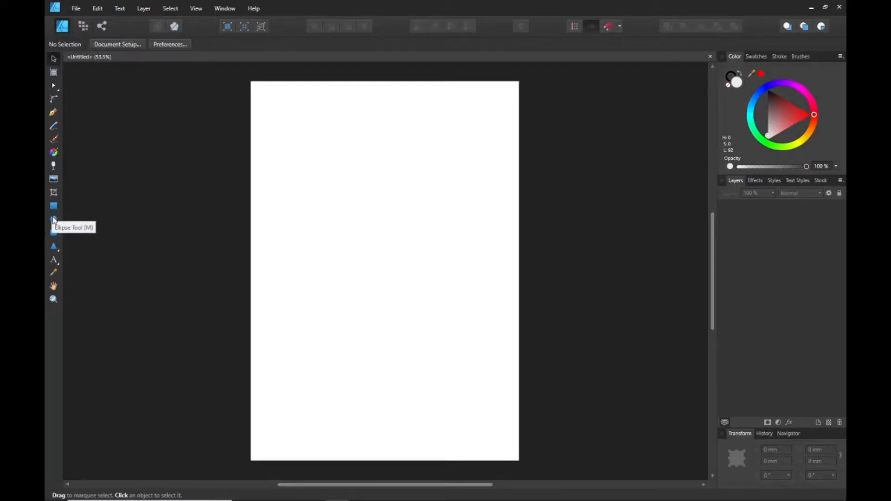
Step: Draw a circle about 98 mm in diameter in the upper left part of the page and select it
click(53, 219)
drag(295, 150, 382, 240)
click(54, 59)
click(229, 184)
click(325, 188)
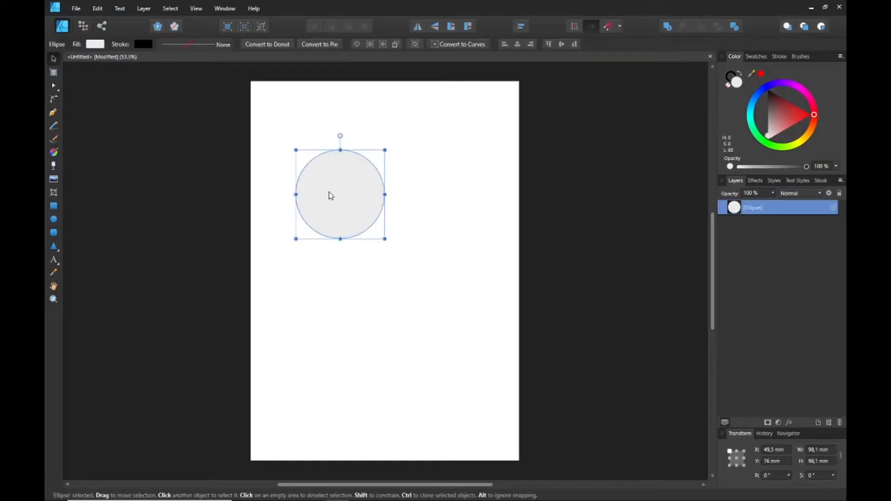
Step: Remove the circle's stroke and fill it with a linear gradient from light green to a darker green
click(142, 45)
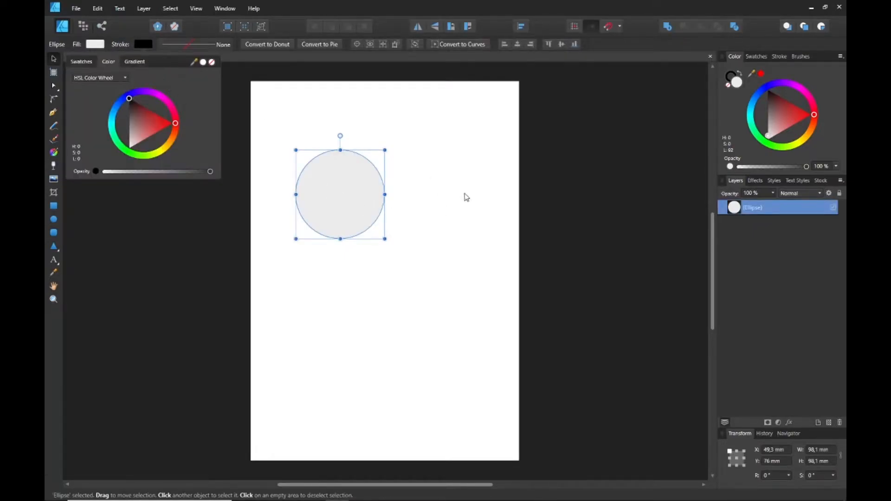
click(212, 62)
click(173, 233)
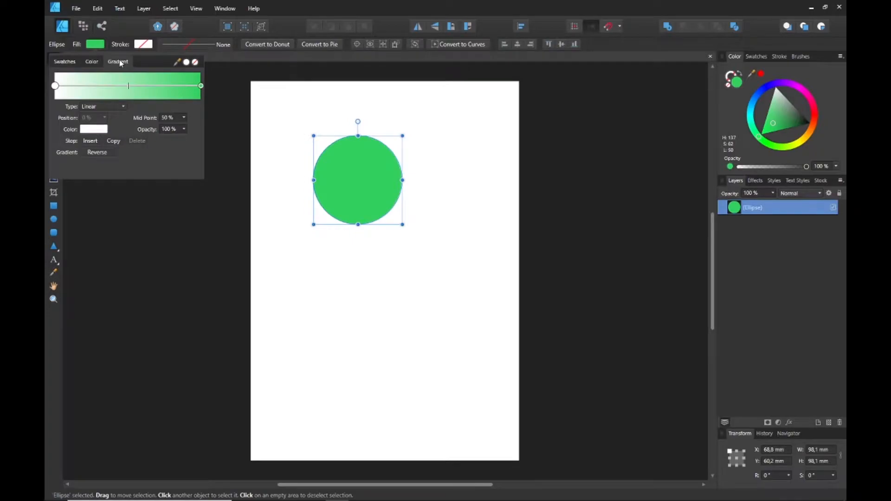
click(88, 132)
drag(111, 181, 102, 218)
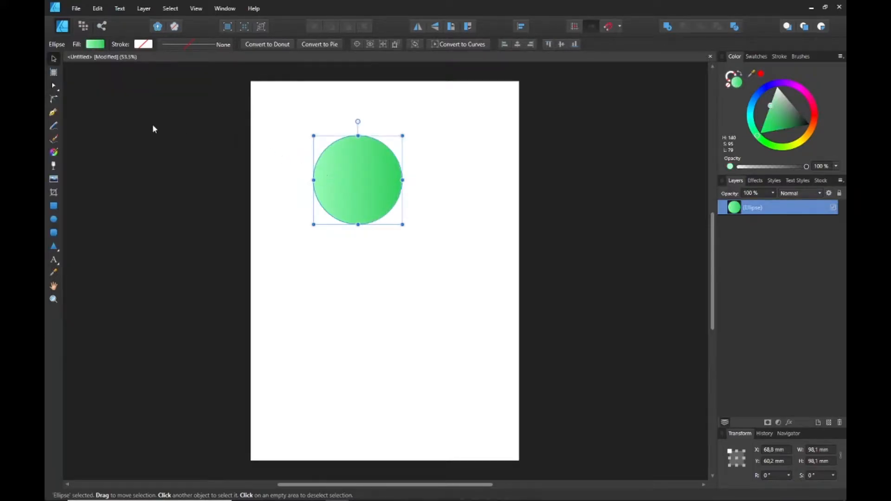
Step: Tilt and stretch the circle's gradient with the Fill tool so the dark green end points up and right
click(54, 153)
drag(404, 178, 395, 148)
drag(313, 178, 433, 132)
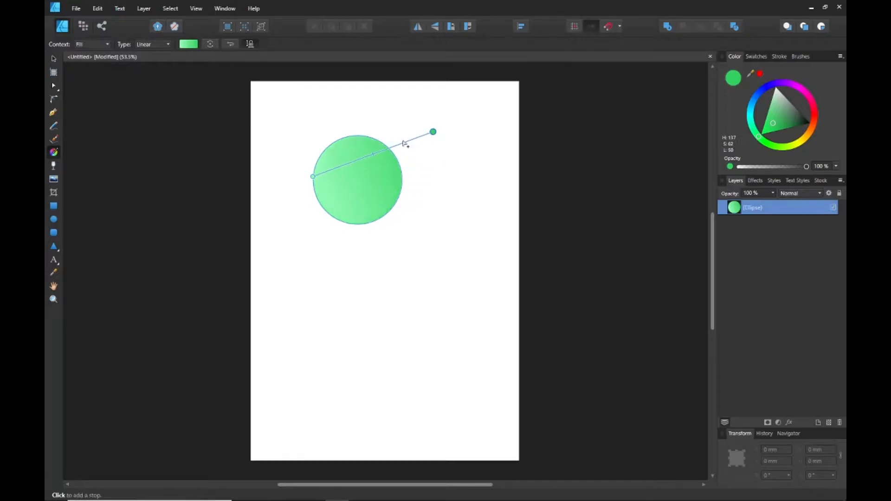
key(v)
Step: Apply a vertical linear transparency gradient to the green circle, fading it out toward its lower edge
click(53, 169)
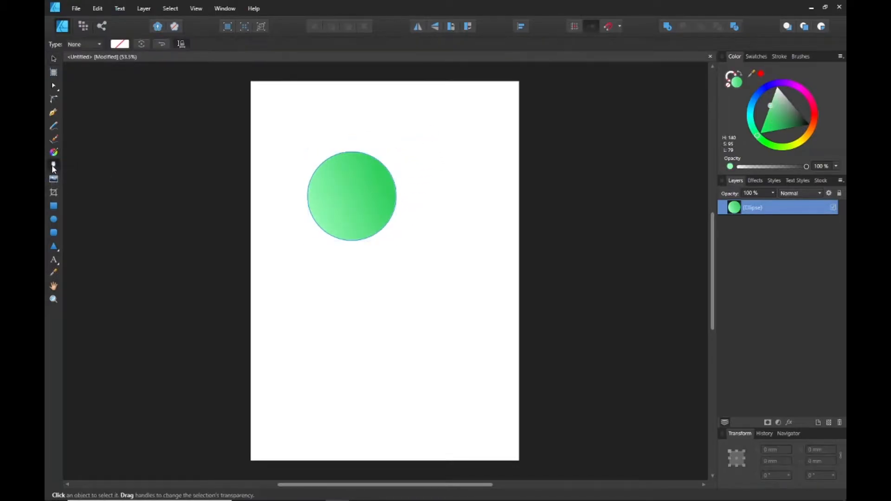
drag(412, 159, 368, 143)
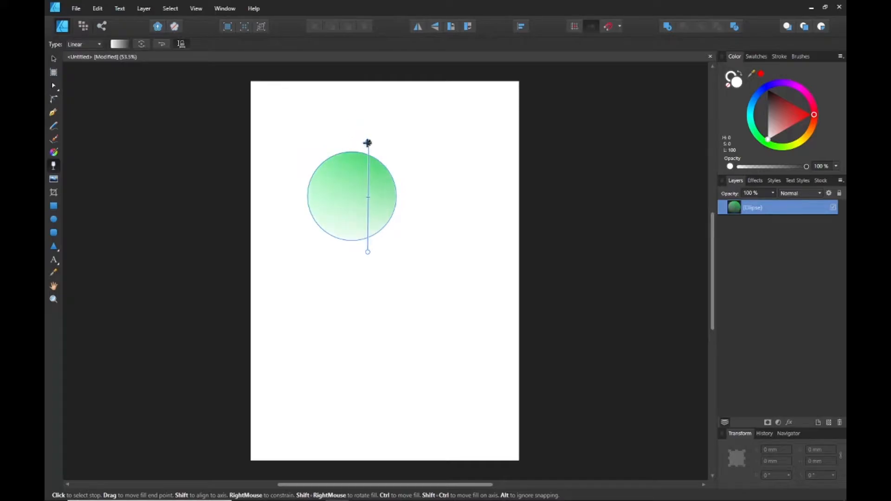
click(119, 44)
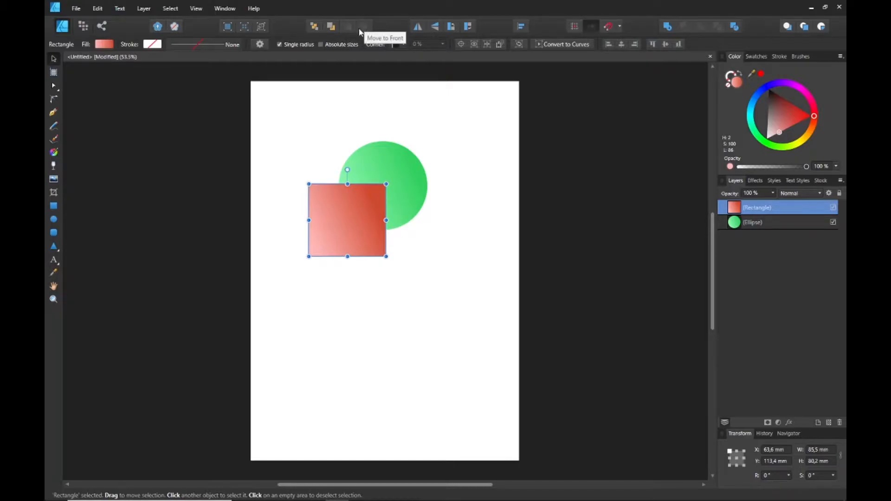
Step: Switch the red rectangle's stacking order between back and front, ending with it behind the green circle
click(316, 28)
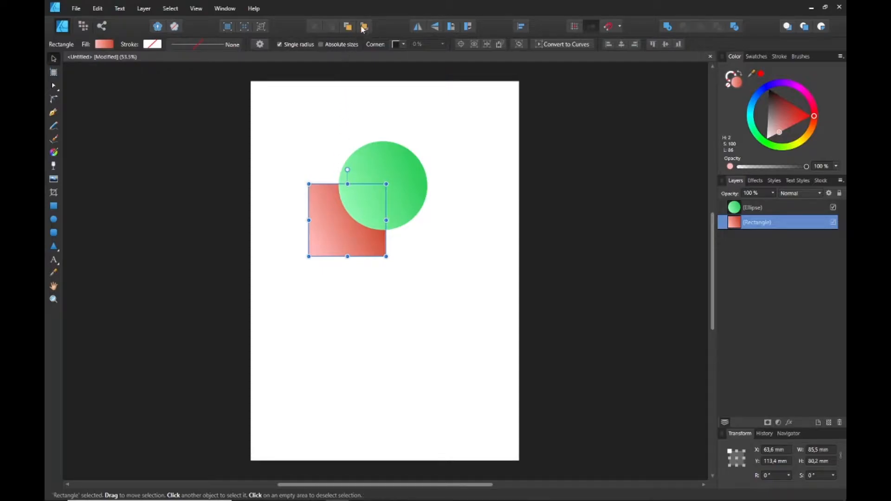
click(349, 28)
click(332, 27)
click(366, 28)
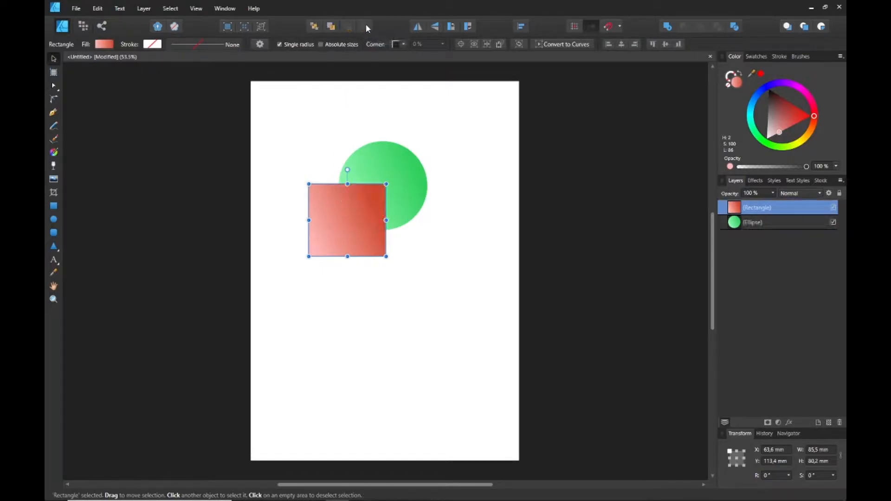
click(316, 27)
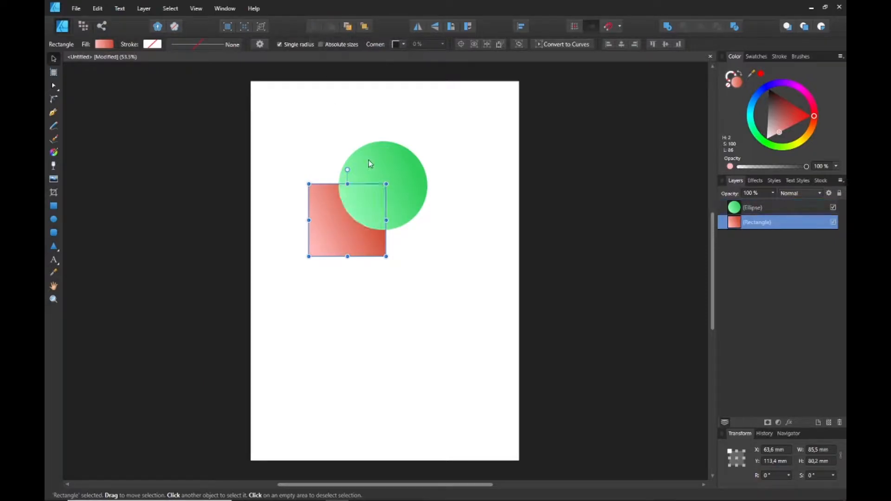
Step: Move the green circle slightly down, keeping it overlapping the red rectangle, and select both shapes
click(412, 139)
mouse_move(400, 181)
mouse_down()
mouse_move(414, 179)
mouse_move(401, 184)
mouse_up()
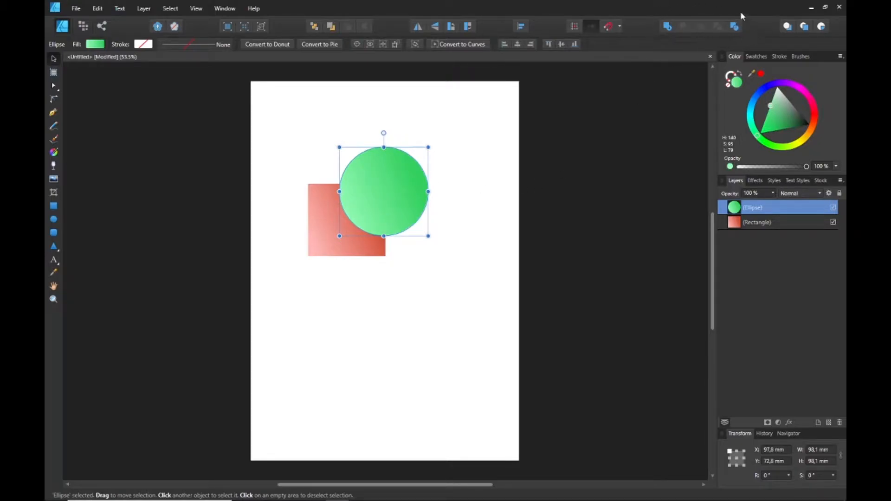
shift+click(321, 249)
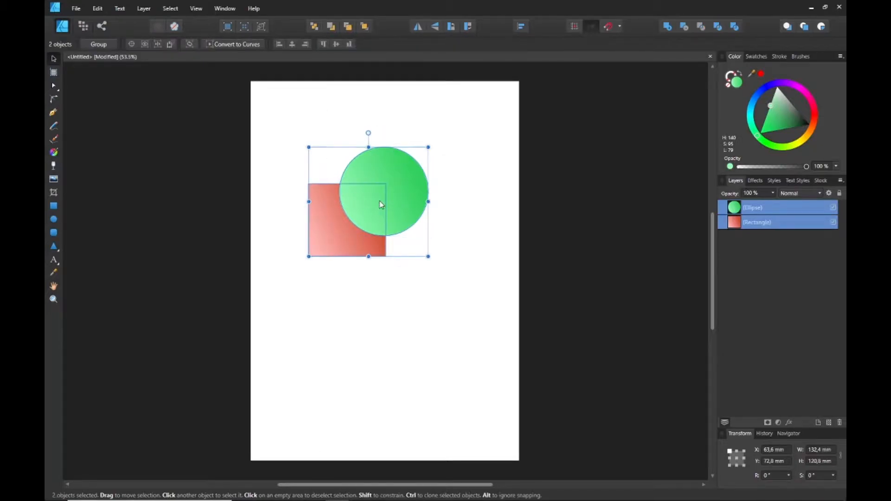
Step: Try the Add and Subtract Boolean operations on the circle and rectangle, undoing each one
click(668, 26)
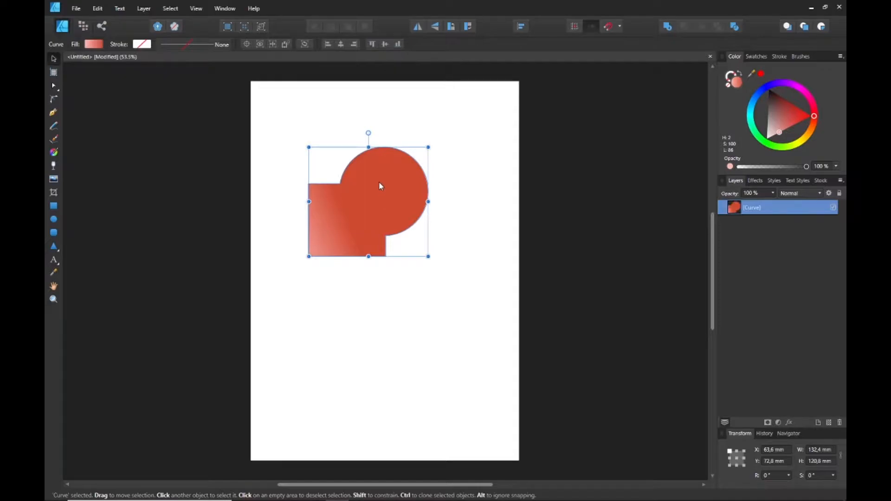
key(ctrl+z)
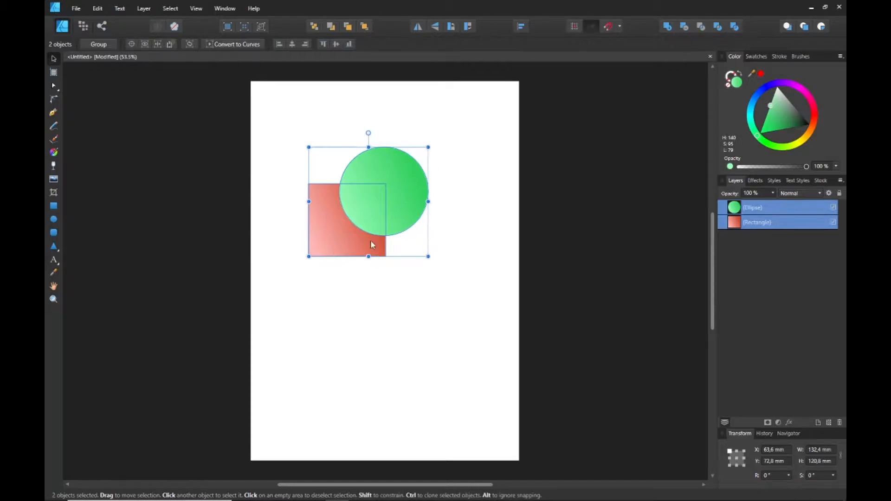
click(685, 28)
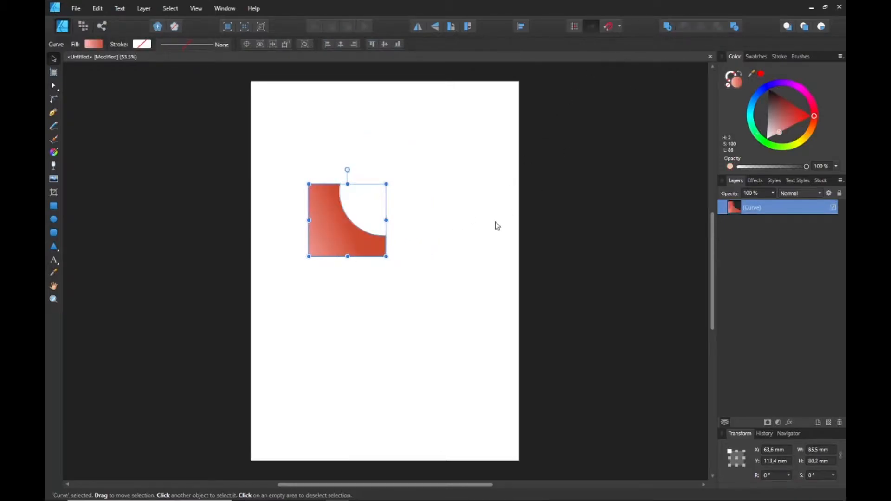
key(ctrl+z)
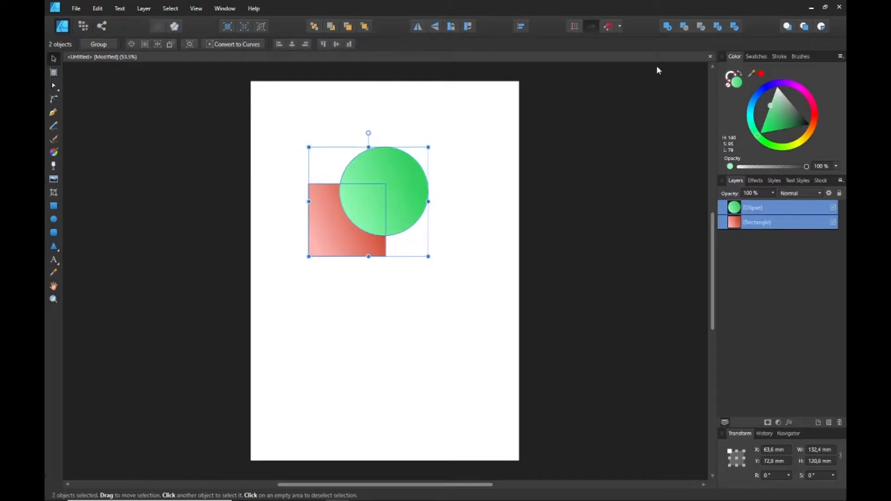
Step: Try the Intersect and Xor Boolean operations on the green circle and red rectangle, undoing each one
click(701, 28)
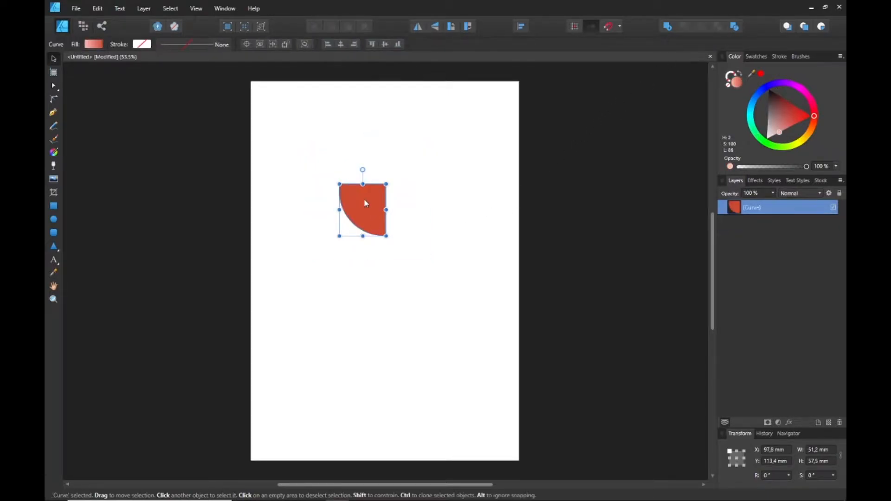
key(ctrl+z)
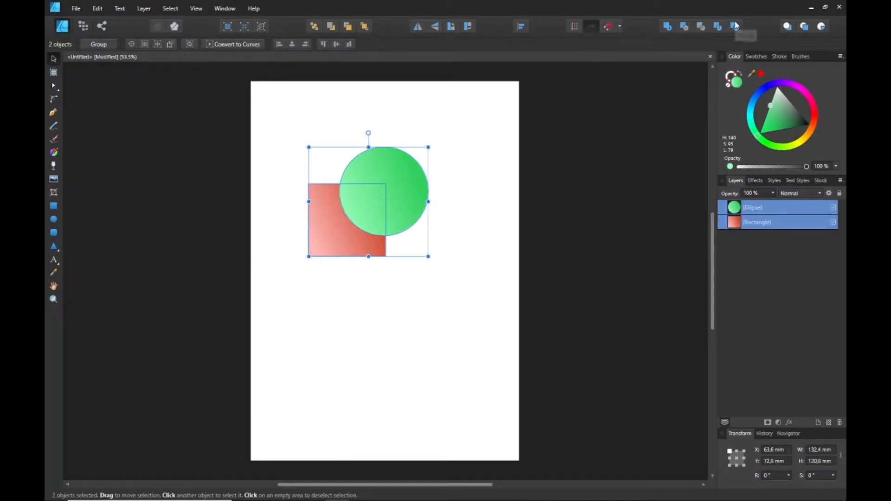
click(718, 27)
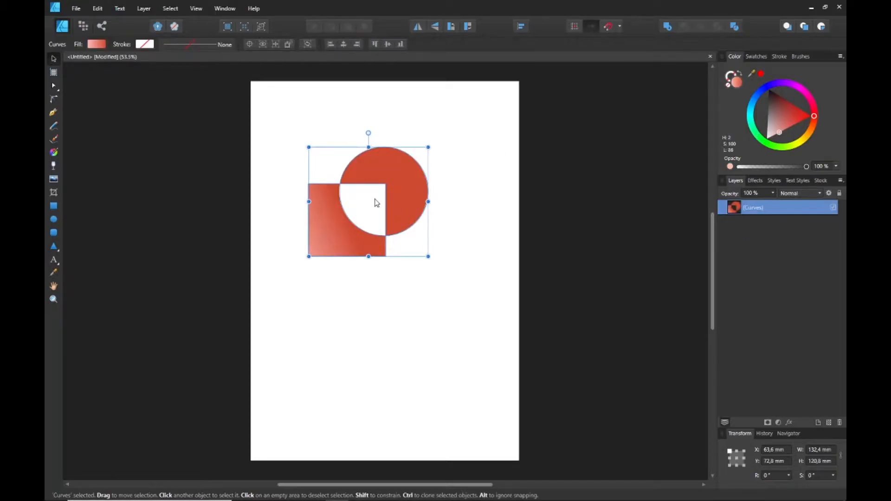
key(ctrl+z)
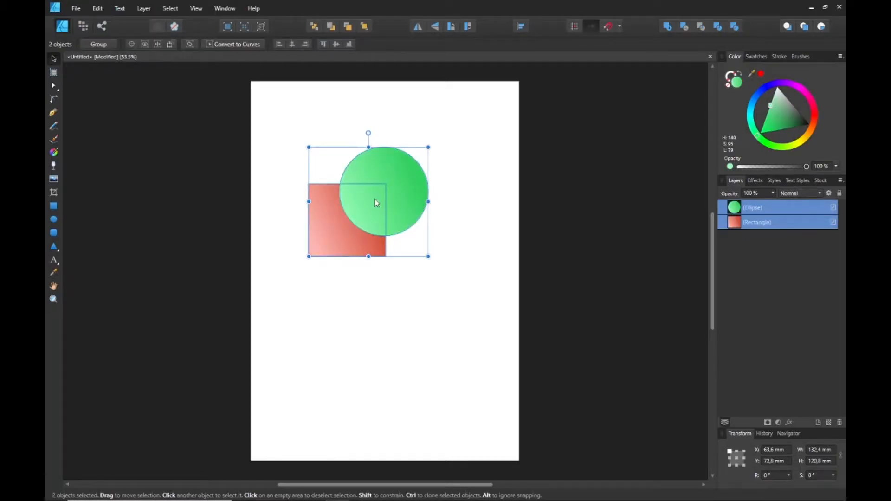
Step: Try the Divide Boolean operation on the green circle and red rectangle, and pull the resulting pieces apart
click(736, 27)
click(506, 110)
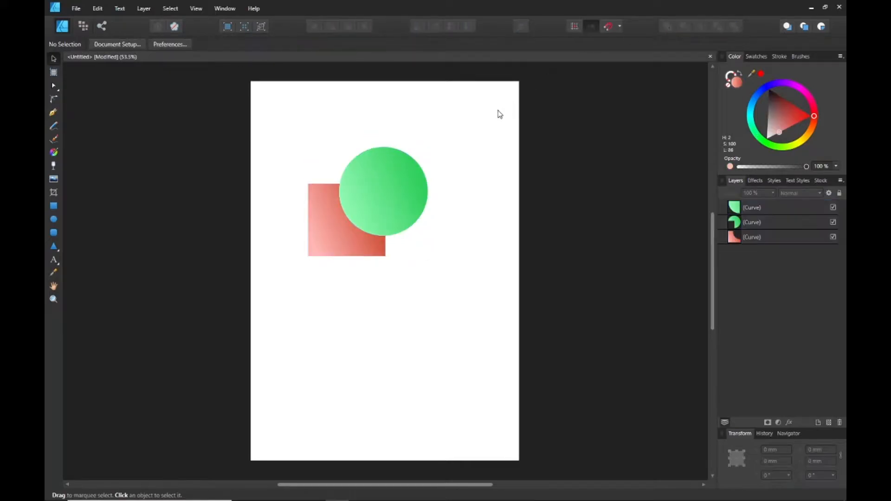
drag(421, 181, 439, 162)
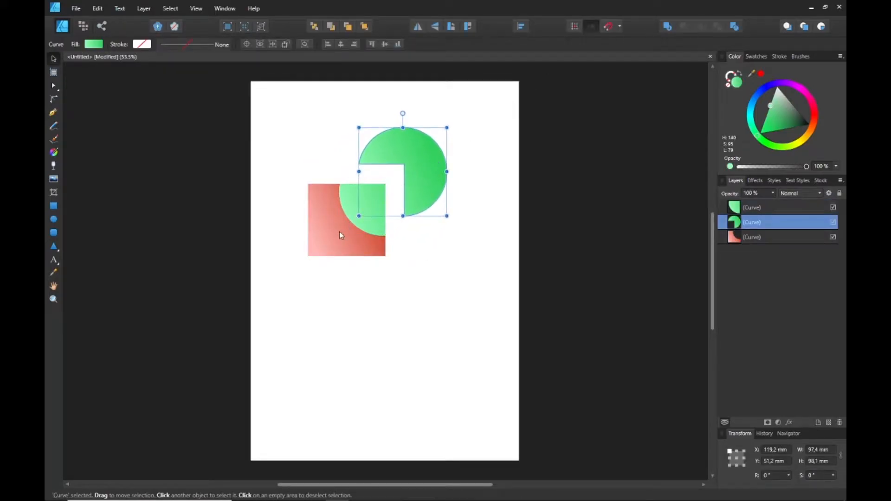
click(326, 243)
drag(324, 241, 310, 252)
Step: Shift the green circle slightly up over the red rectangle and open its Layer Effects
mouse_move(372, 201)
mouse_down()
mouse_move(400, 243)
mouse_move(364, 210)
mouse_move(370, 196)
mouse_up()
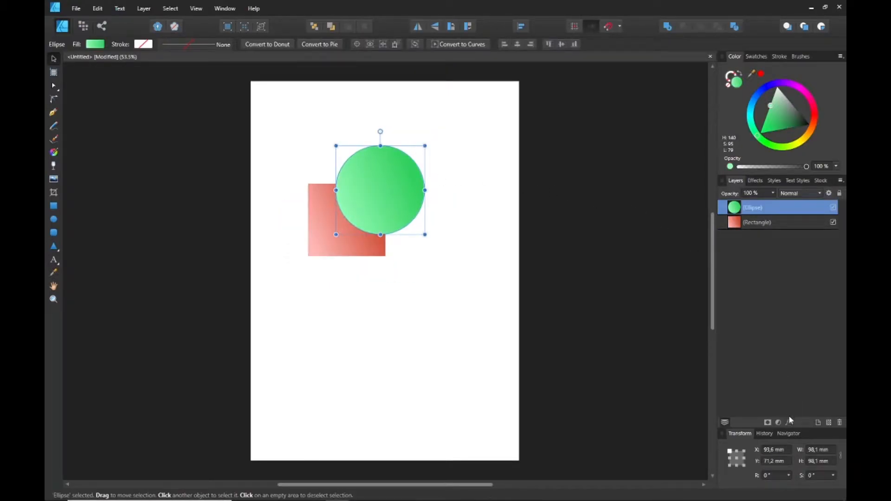
click(789, 420)
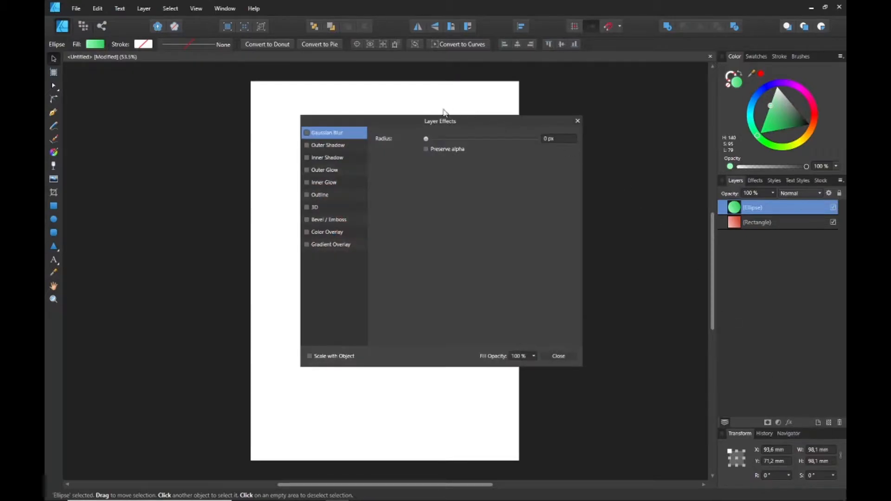
drag(389, 120, 537, 111)
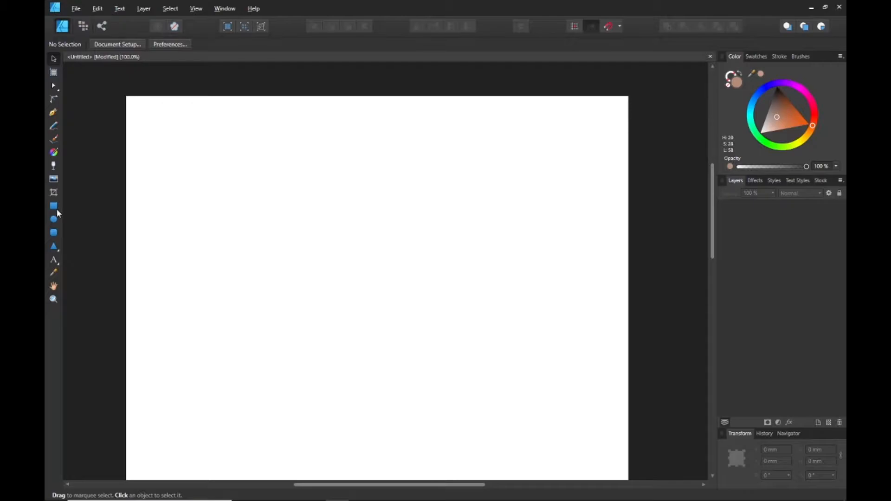
Step: Draw a brown rectangle in the upper-left area of the empty page and set its width and height to 60 mm
click(54, 205)
drag(255, 166, 294, 200)
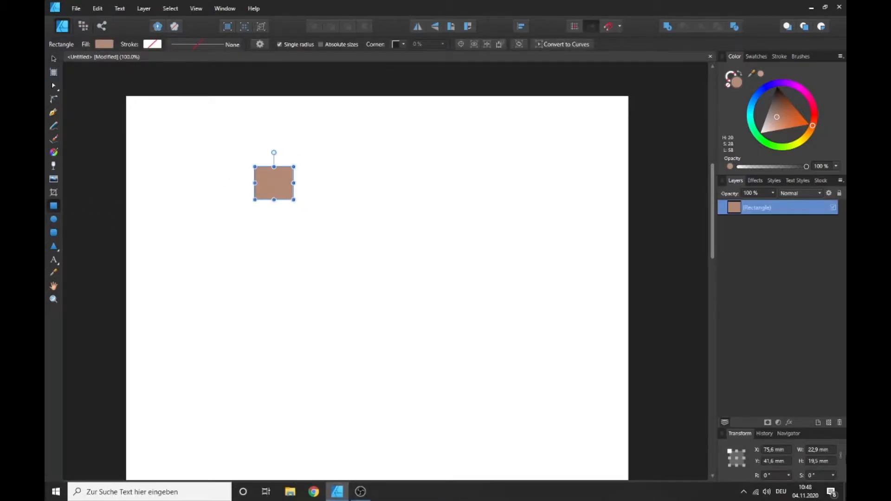
click(812, 450)
click(810, 452)
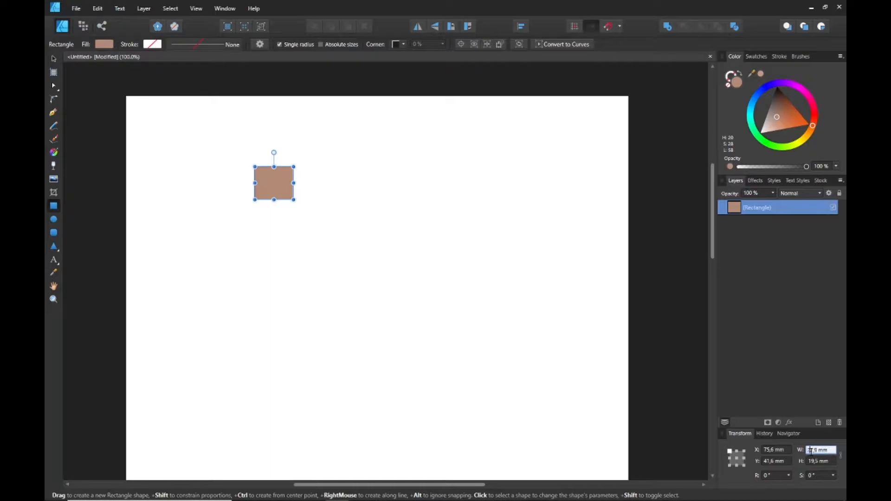
drag(811, 451, 829, 449)
key(BackSpace)
text(60)
key(Return)
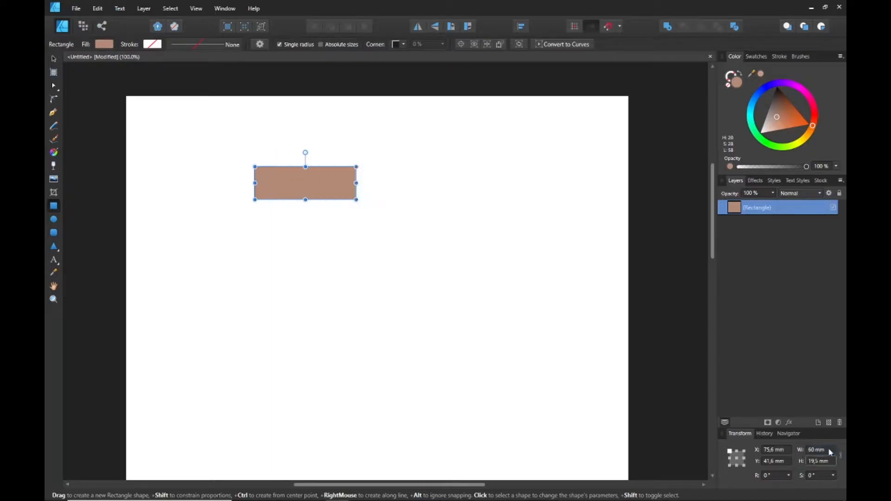
text(60)
key(Return)
Step: Move the brown square left and slightly down, to about X 44 mm, Y 49.8 mm
click(54, 58)
click(205, 173)
drag(302, 199, 250, 212)
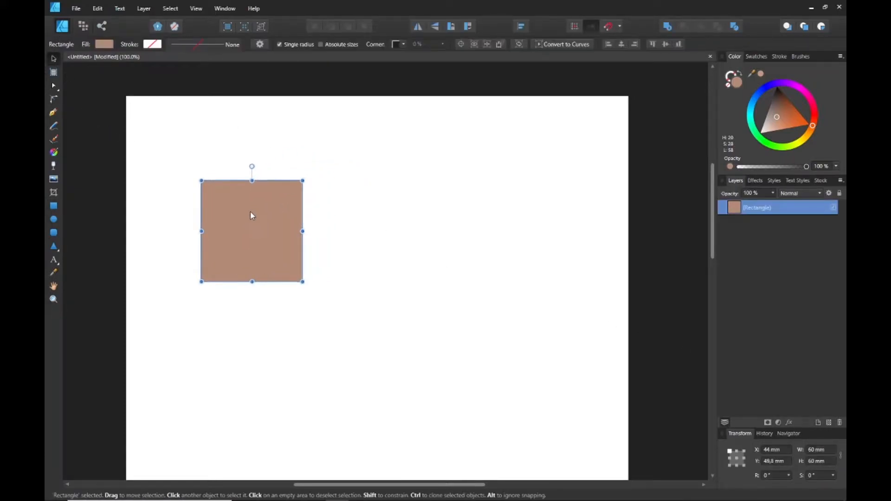
Step: Adjust the square's fill to a lighter brown (H 24, S 30, L 60) and move the square slightly right
click(104, 44)
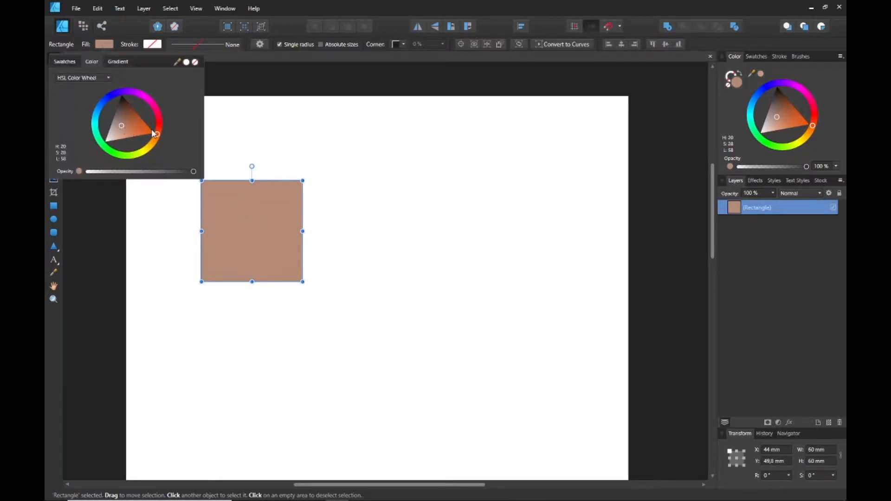
drag(156, 134, 122, 128)
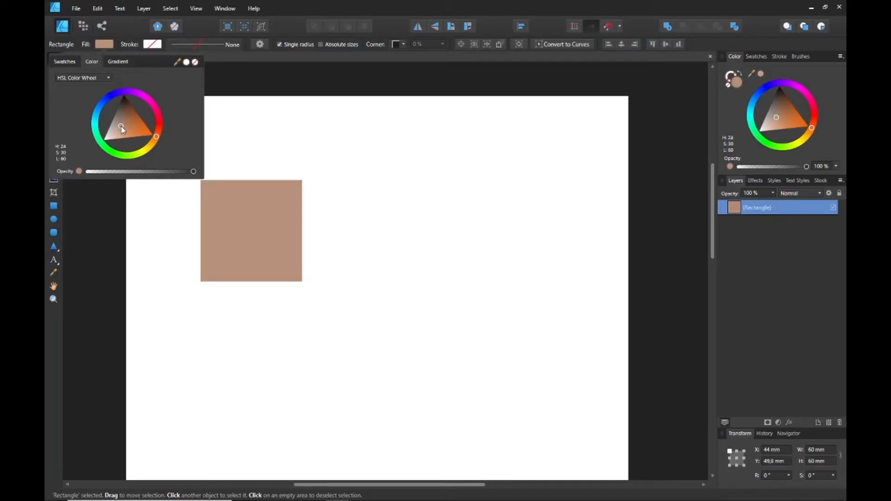
click(282, 175)
drag(283, 182, 303, 181)
click(328, 162)
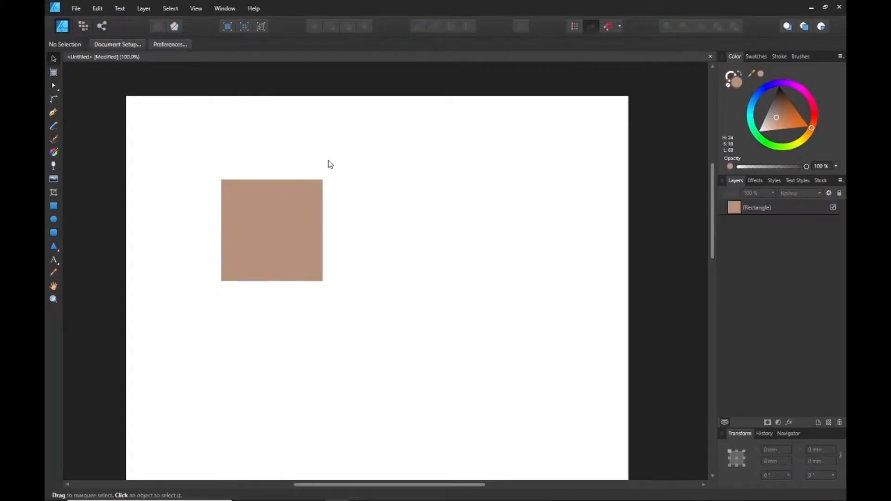
Step: Draw an ellipse about 9 by 9.9 mm in the square's upper-left part and a rectangle about 9.9 by 5.4 mm right of it
click(54, 220)
drag(241, 199, 256, 216)
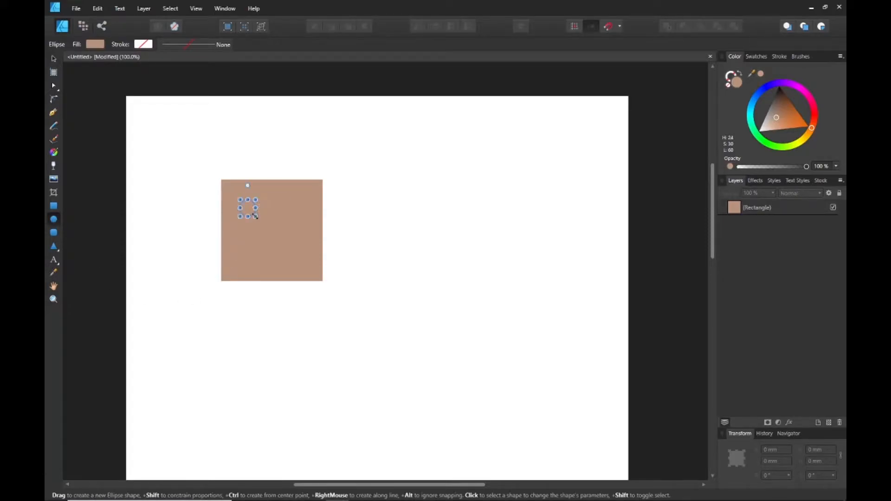
click(54, 206)
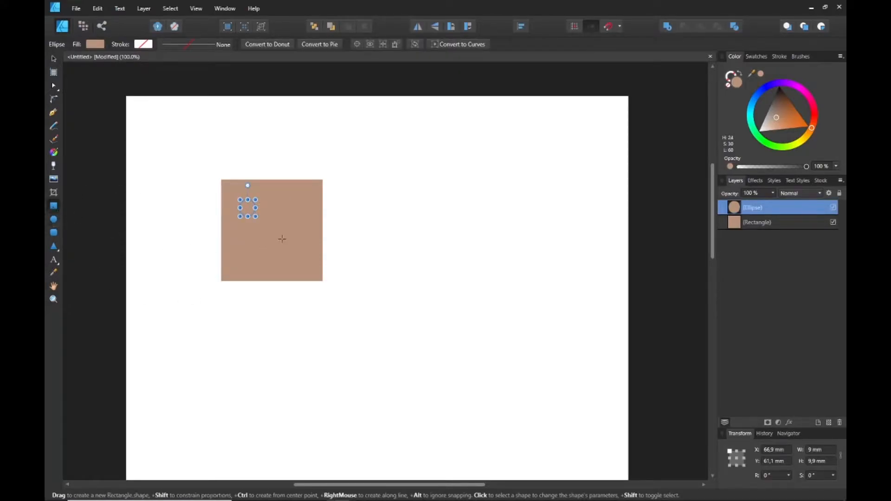
drag(281, 225, 295, 216)
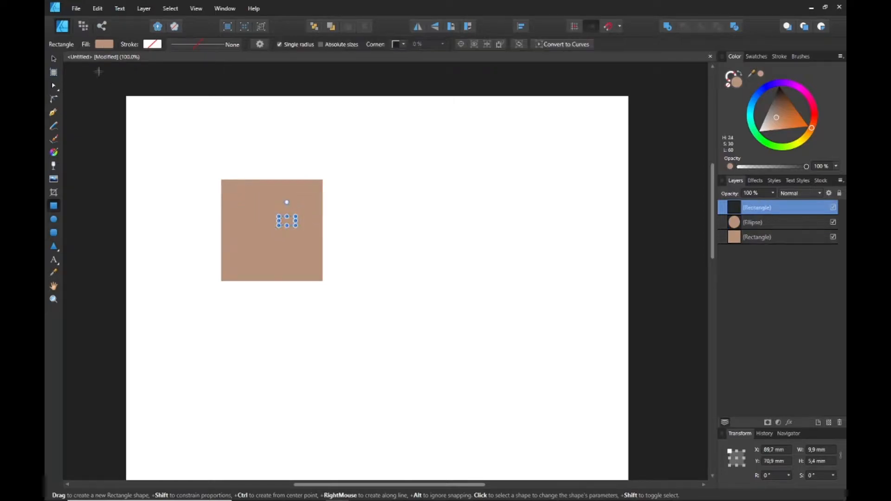
click(169, 140)
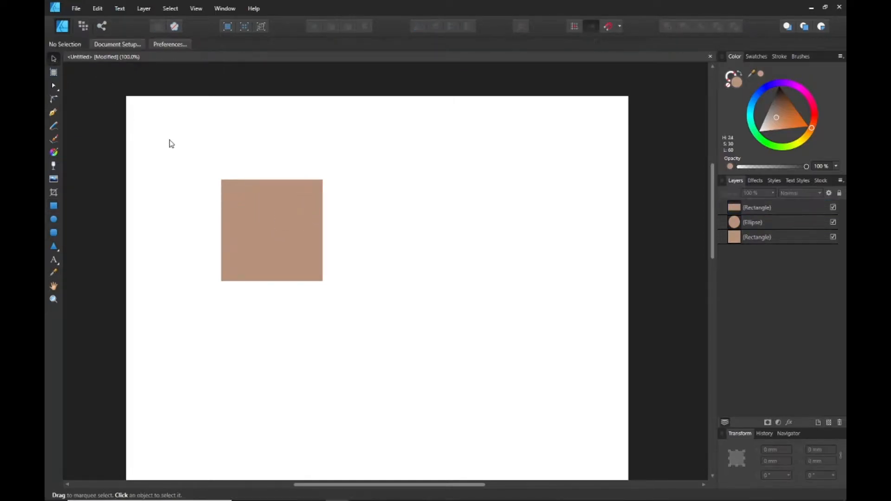
Step: Select the small ellipse and small rectangle together and enable the Bevel / Emboss layer effect on them
key(z)
click(294, 259)
click(294, 256)
drag(245, 206, 313, 266)
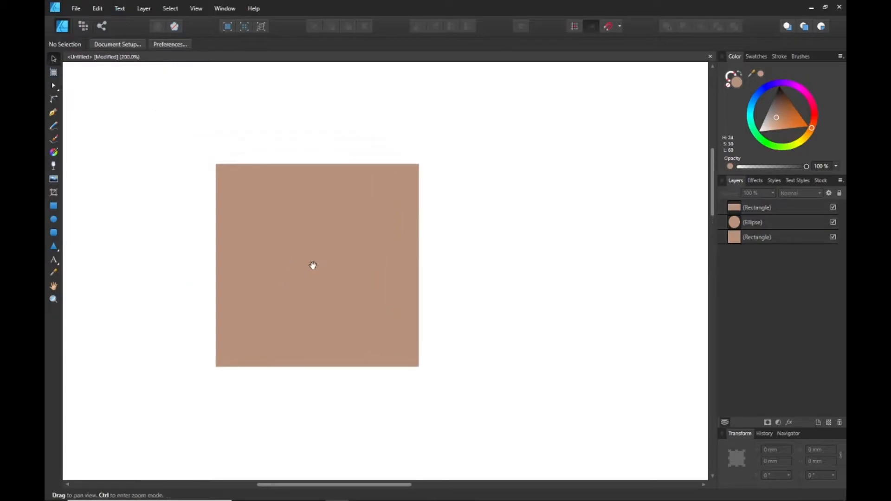
drag(155, 178, 533, 307)
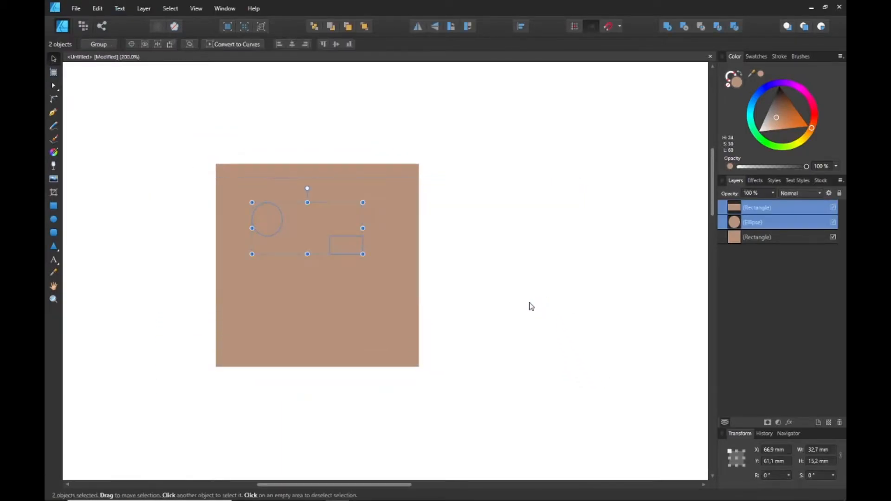
click(789, 422)
drag(509, 111, 507, 130)
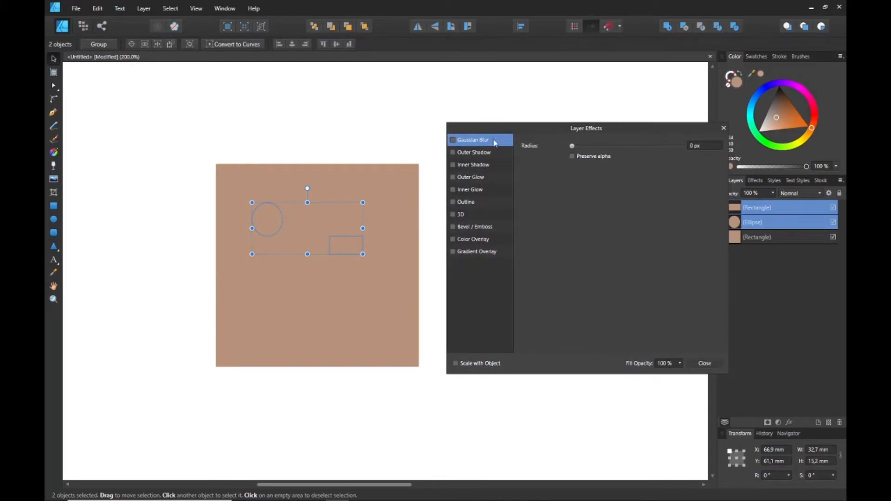
click(473, 159)
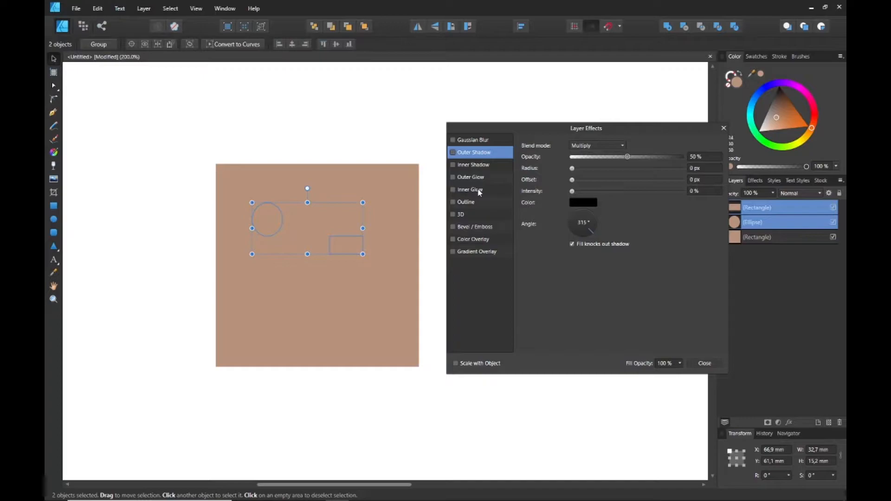
click(470, 226)
click(452, 227)
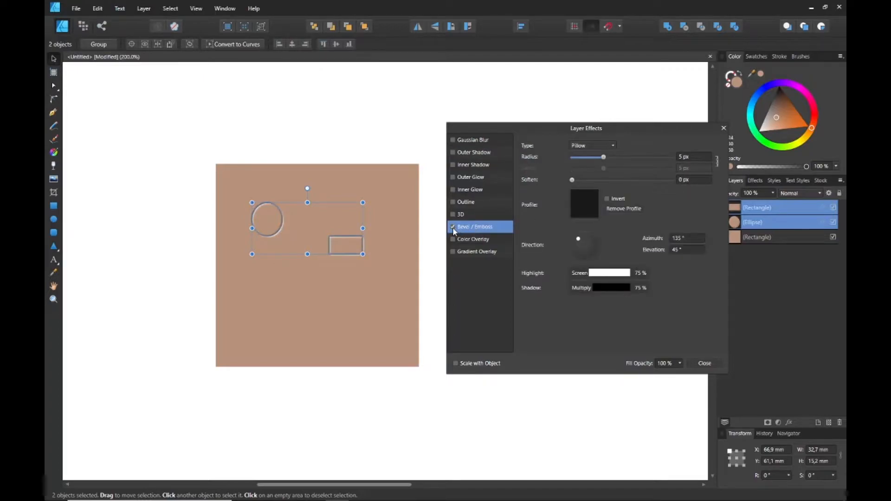
Step: Set the bevel to type Inner with an inverted profile, 9.6 px soften, azimuth about 41.5° and elevation about 31.8°
click(612, 146)
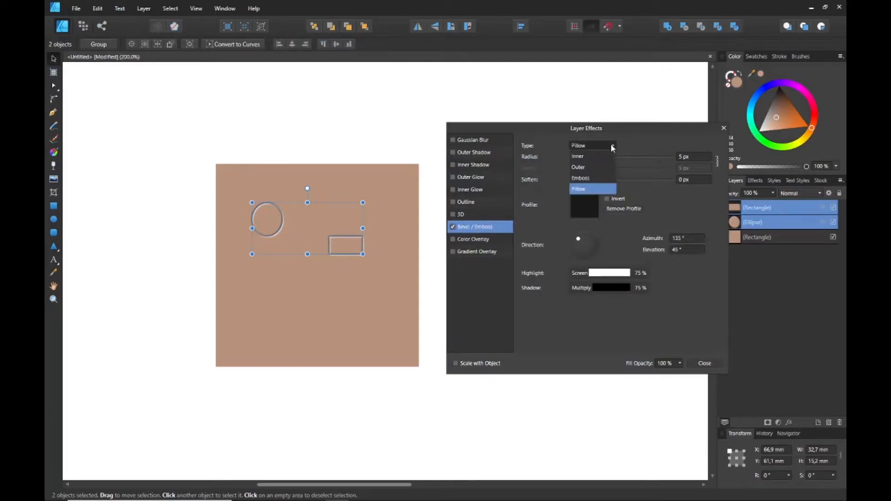
click(589, 157)
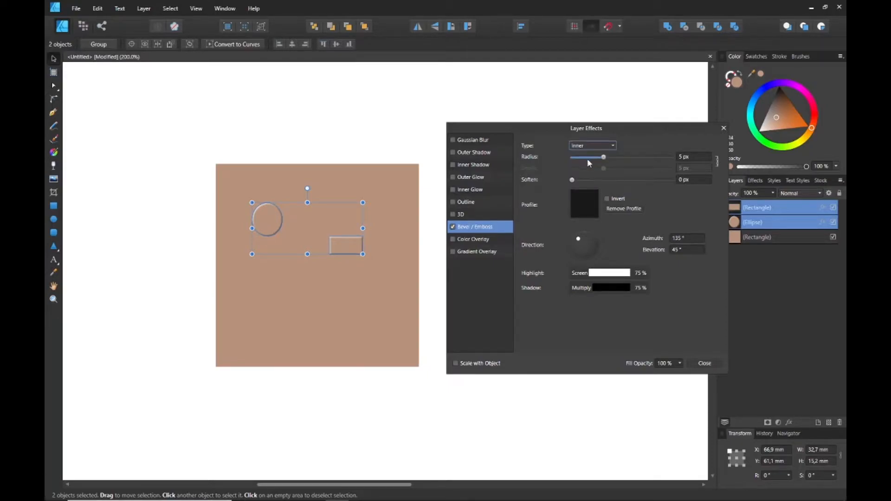
click(607, 199)
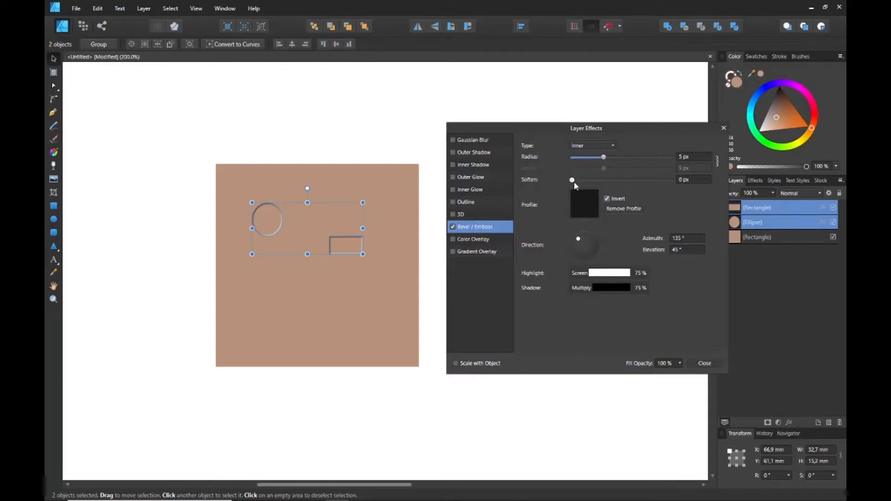
drag(573, 180, 620, 184)
mouse_move(584, 239)
mouse_down()
mouse_move(606, 230)
mouse_move(595, 241)
mouse_up()
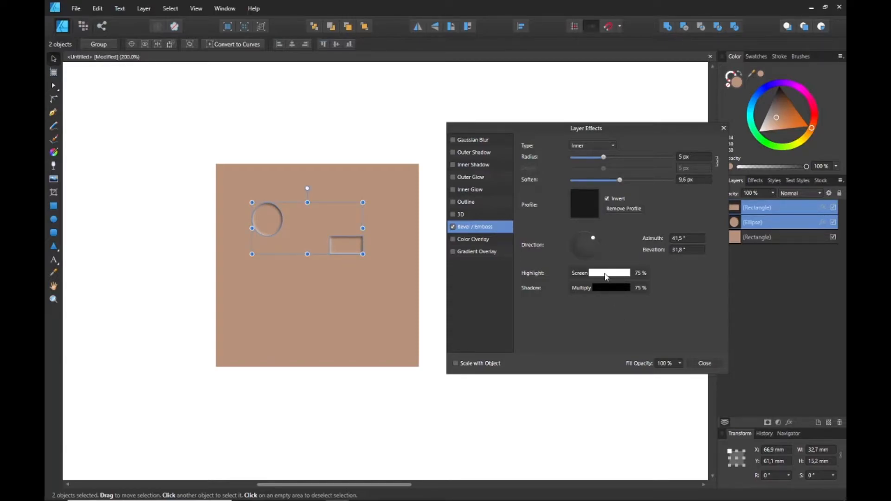
Step: Change the bevel's highlight colour to a light salmon pink
click(605, 274)
click(620, 304)
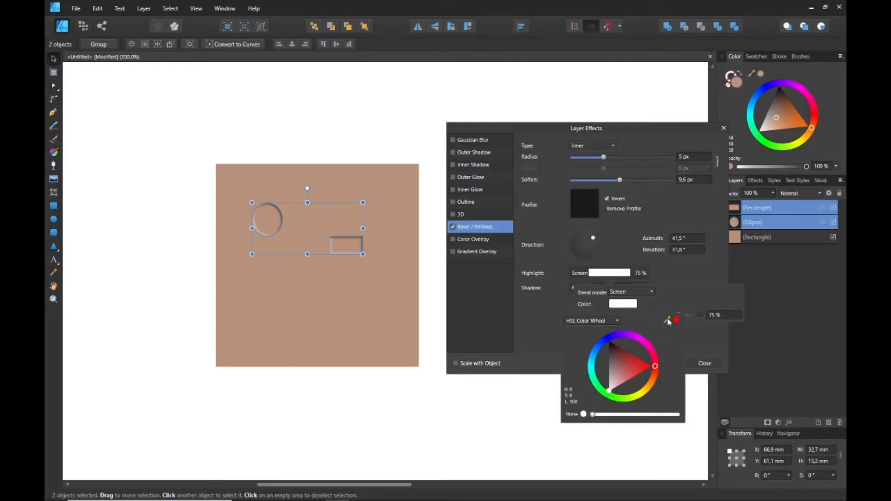
mouse_move(654, 364)
mouse_down()
mouse_move(654, 374)
mouse_move(622, 384)
mouse_up()
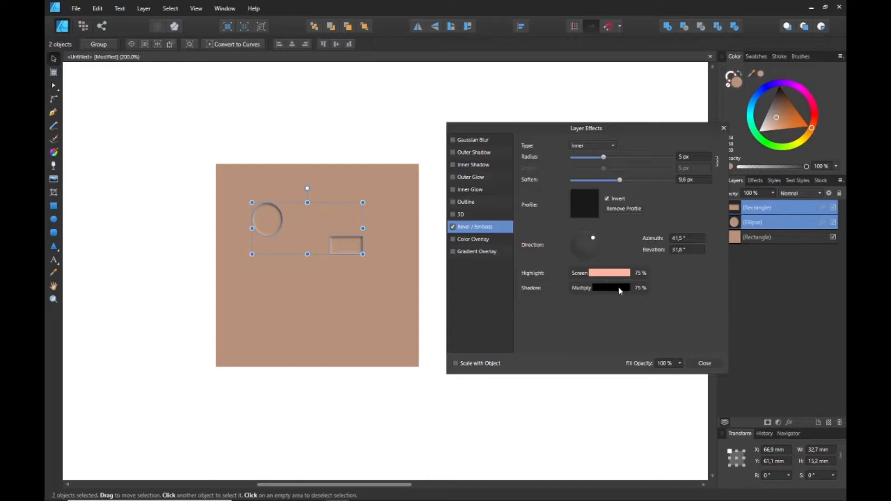
Step: Sample the square's brown as the bevel's shadow colour and darken it to a deep brown
click(618, 287)
click(623, 320)
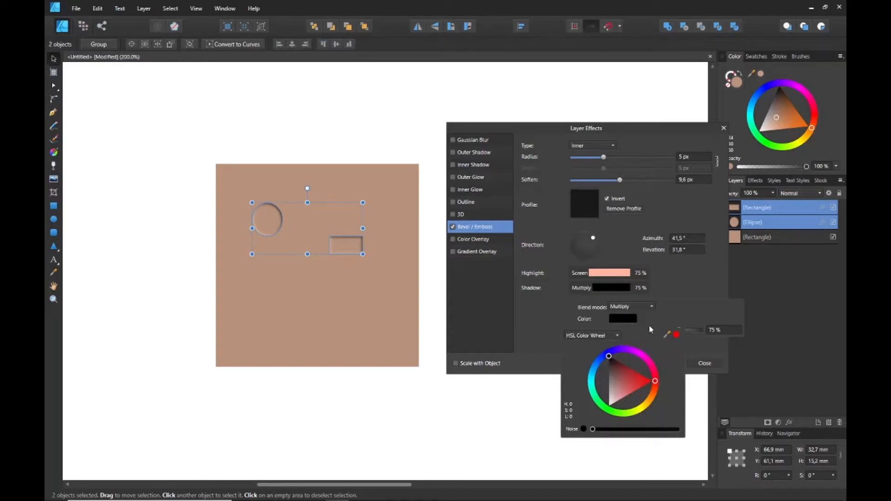
drag(675, 333, 340, 283)
click(675, 334)
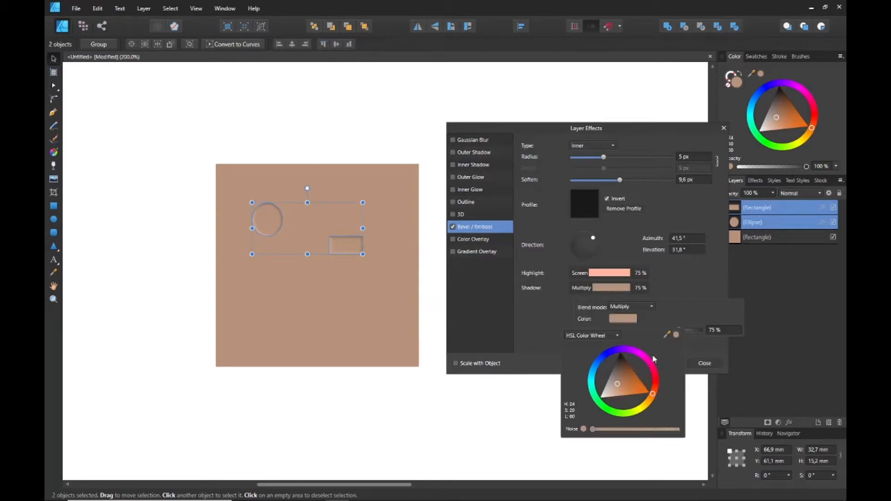
drag(652, 394, 619, 364)
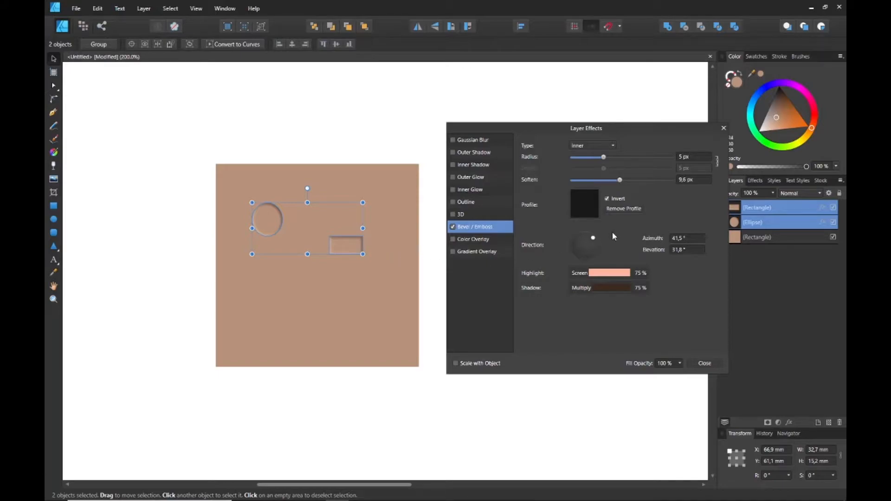
Step: Adjust the bevel's light direction to azimuth 40.2° and elevation 21.7°, and set its radius to 8.1 px
drag(596, 240, 594, 238)
drag(603, 157, 610, 154)
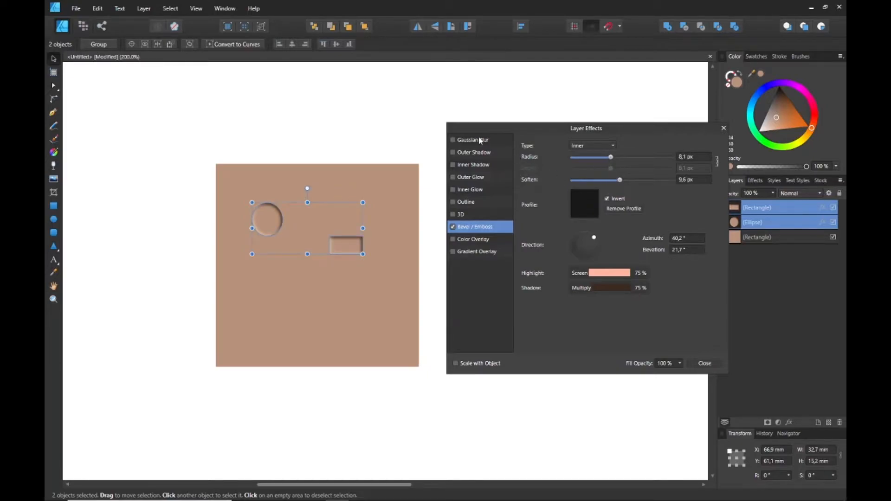
Step: Add a Multiply outer shadow to both embossed shapes with 7.2 px radius, 0.1 px offset and 21% intensity
click(468, 153)
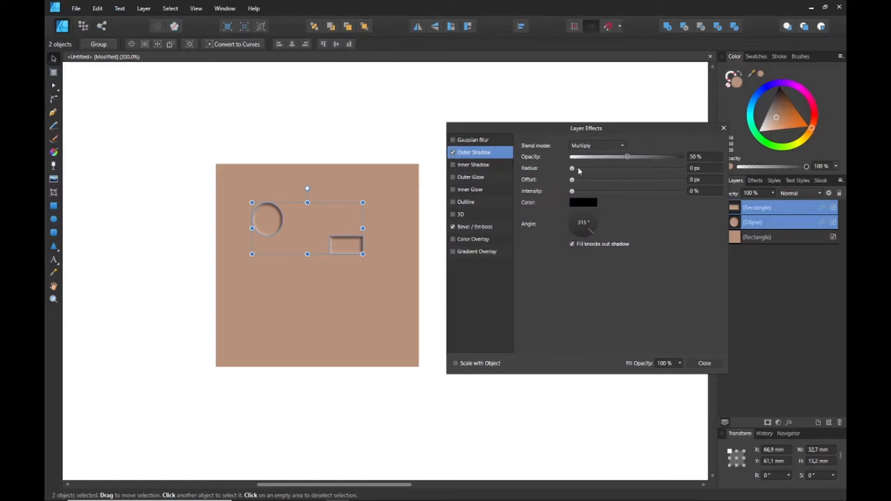
mouse_move(573, 170)
mouse_down()
mouse_move(613, 170)
mouse_move(575, 181)
mouse_up()
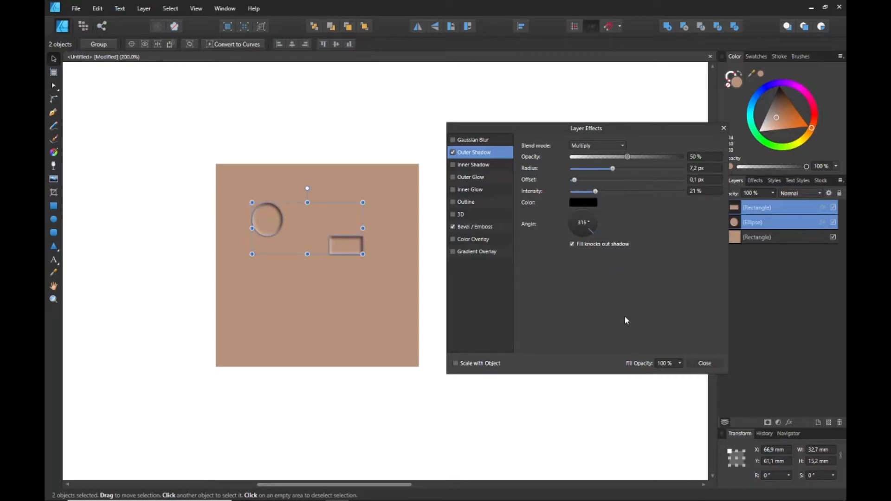
click(593, 217)
click(694, 366)
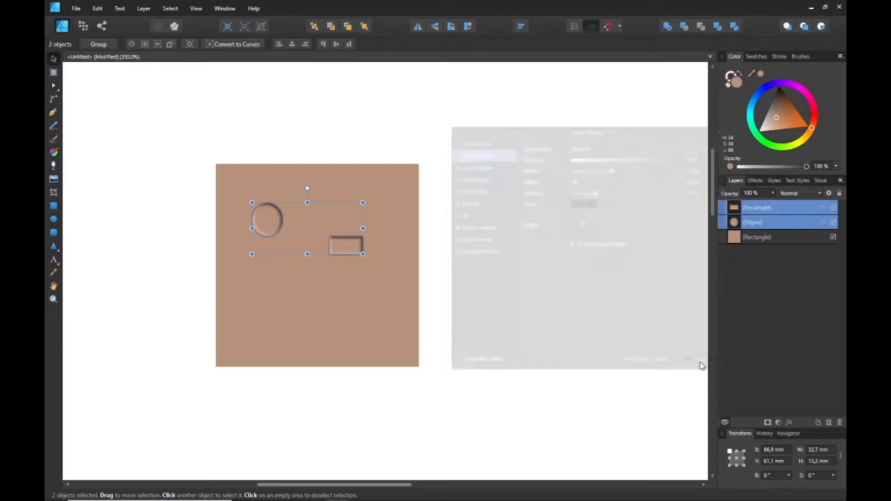
click(552, 286)
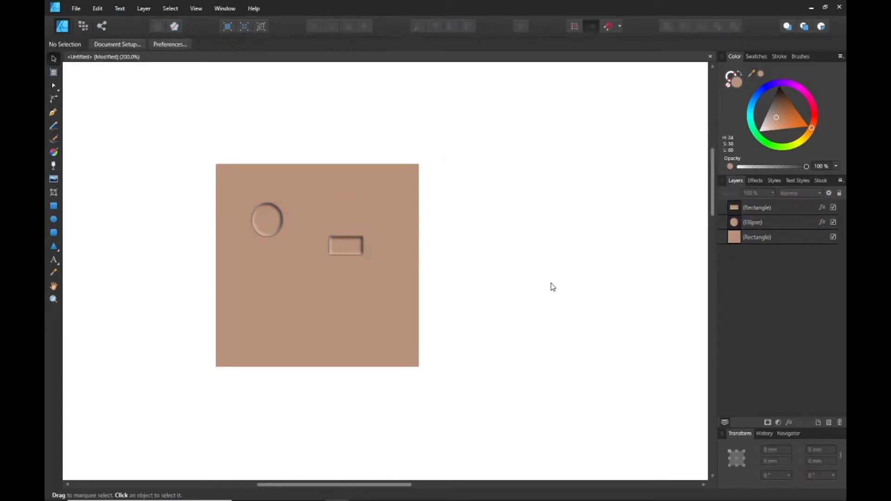
Step: Shrink the embossed ellipse to about 5.5 by 4.8 mm and place two smaller embossed rectangles in the tile's lower half
click(267, 227)
drag(282, 235, 271, 219)
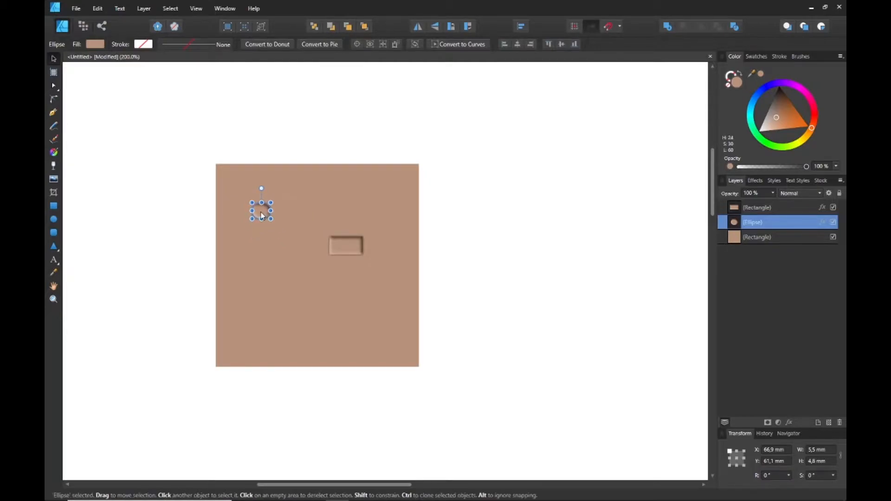
click(347, 244)
drag(363, 255, 383, 329)
key(ctrl+j)
Step: Duplicate the ellipse twice: about 7.2 by 6.8 mm near the tile's top and about 4 by 4.2 mm near its bottom left
click(266, 237)
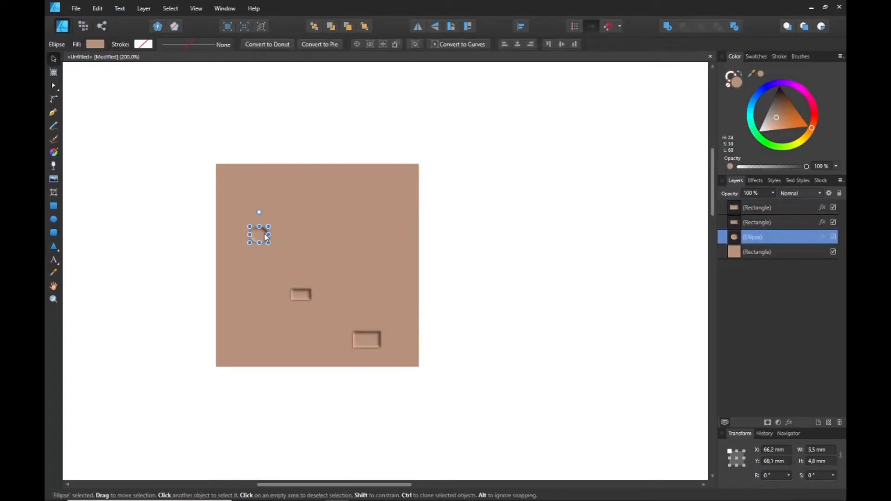
mouse_move(266, 237)
mouse_down()
mouse_move(369, 264)
mouse_move(380, 243)
mouse_move(362, 249)
mouse_move(327, 209)
mouse_up()
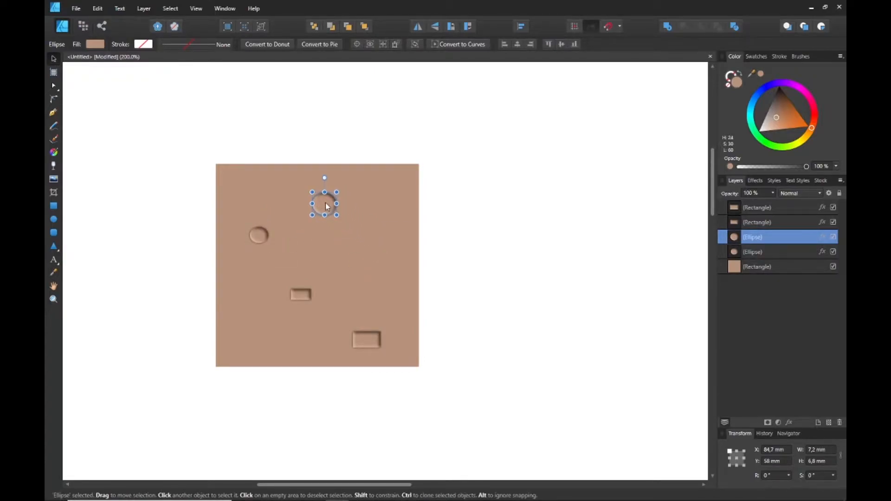
key(ctrl+v)
drag(257, 236, 279, 335)
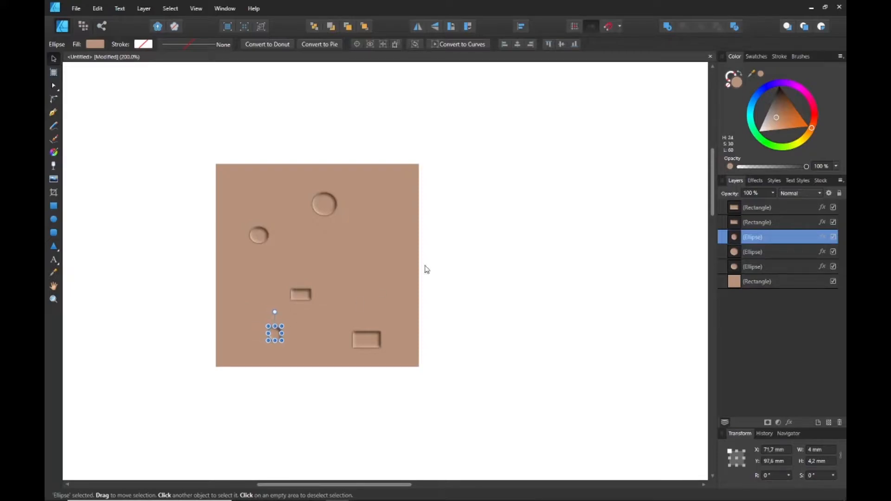
click(542, 216)
Step: Move the whole tile towards the page's left edge and place a duplicate beside it with a small gap
scroll(400, 269, down, 3)
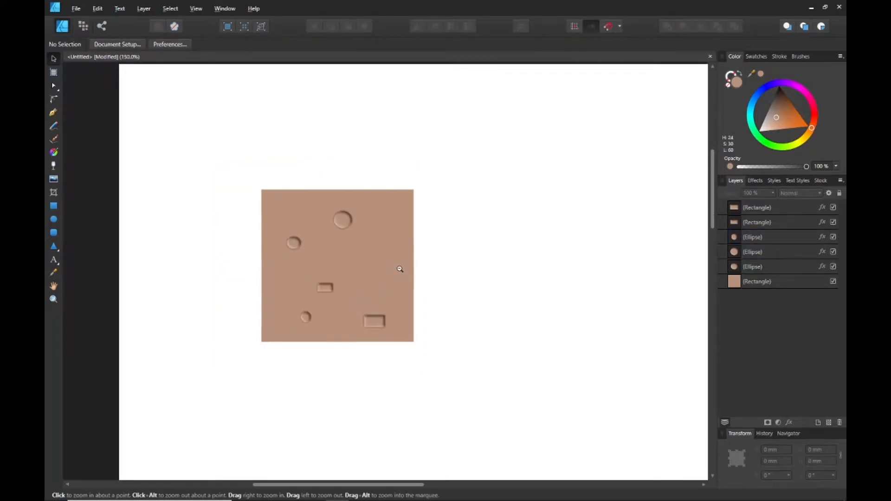
drag(484, 306, 416, 224)
scroll(373, 198, up, 1)
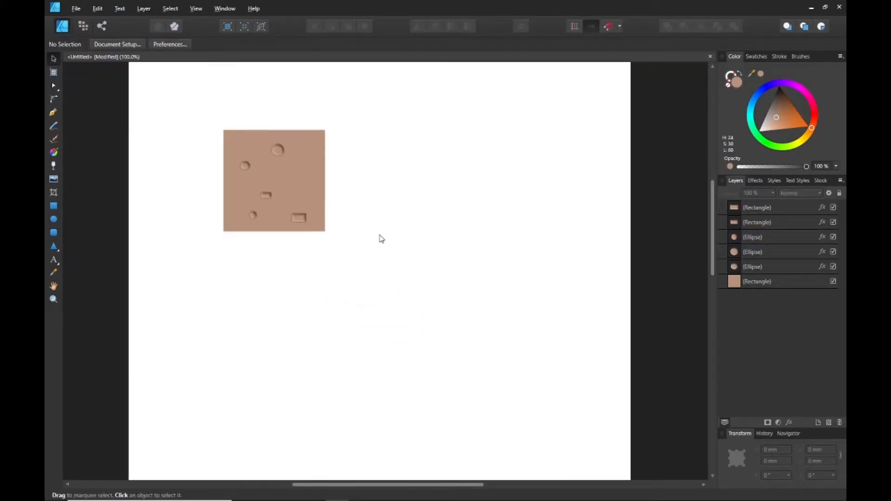
drag(172, 103, 328, 241)
drag(292, 183, 323, 308)
key(ctrl+j)
key(Right)
key(Right)
key(Right)
key(Right)
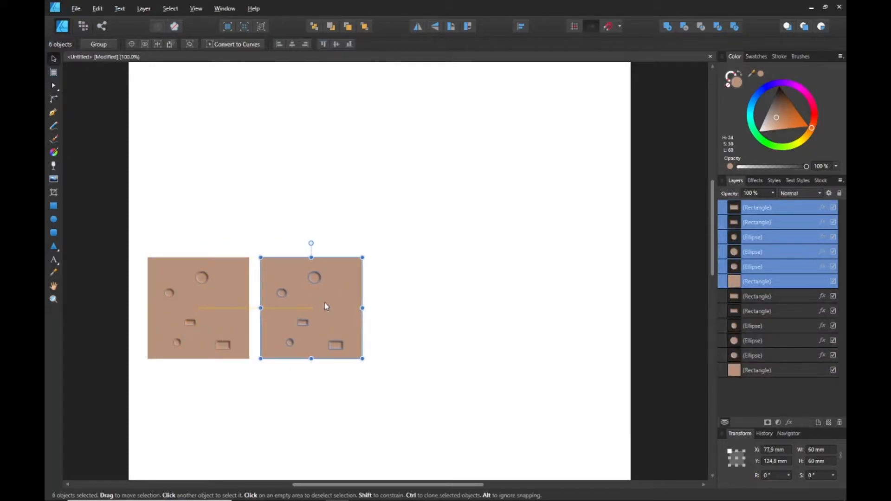
Step: Place a third copy of the tile at the right end of the row, aligned with the others
key(ctrl+v)
drag(220, 314, 441, 307)
click(453, 387)
Step: Vary the middle tile by moving its large rectangle up and its large circle to the lower right
scroll(339, 319, up, 2)
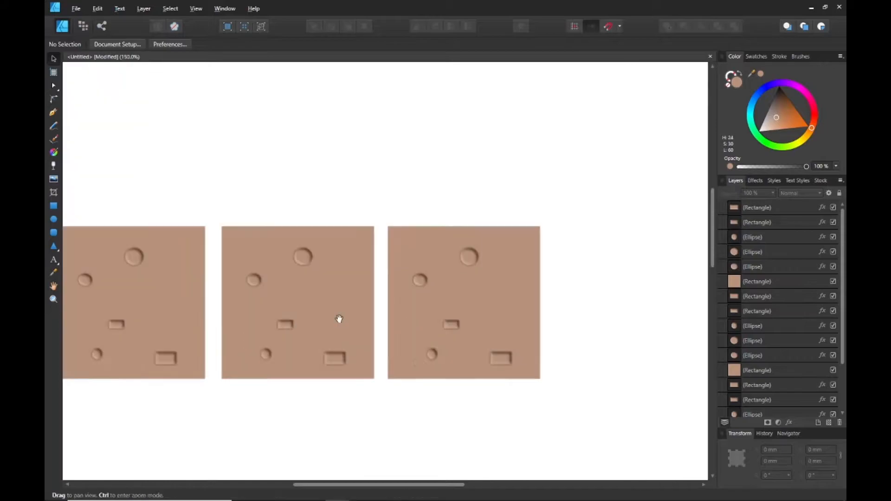
drag(340, 319, 380, 312)
drag(374, 358, 386, 295)
drag(344, 253, 374, 346)
Step: Delete the third tile's large circle and arrange small embossed rectangles at its upper right and lower left
click(510, 254)
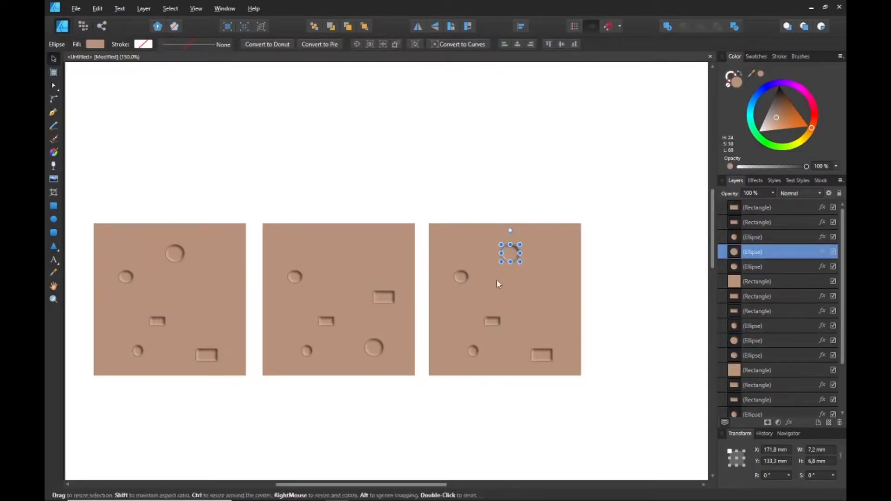
key(Delete)
click(493, 323)
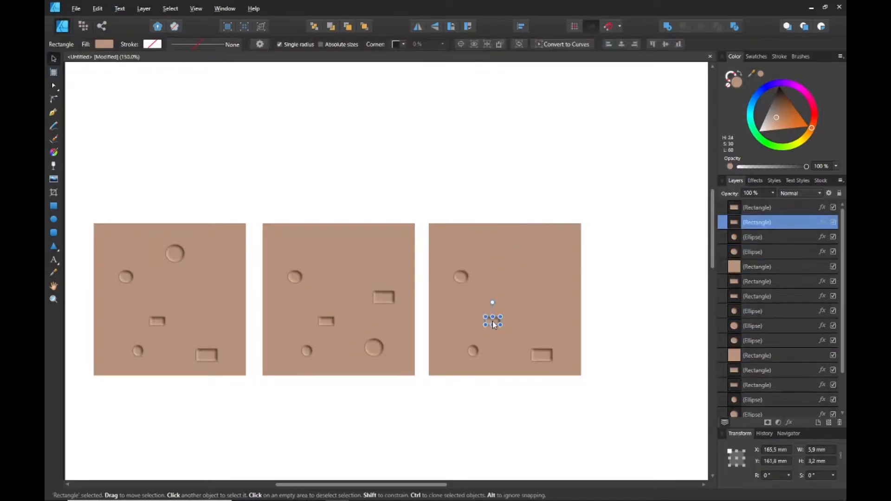
drag(494, 325, 536, 256)
drag(462, 278, 465, 322)
Step: Move the third tile's large rectangle up slightly and shift its two small circles to new positions
drag(555, 359, 537, 352)
drag(533, 308, 475, 263)
drag(527, 352, 543, 323)
click(632, 284)
drag(477, 350, 487, 351)
click(603, 295)
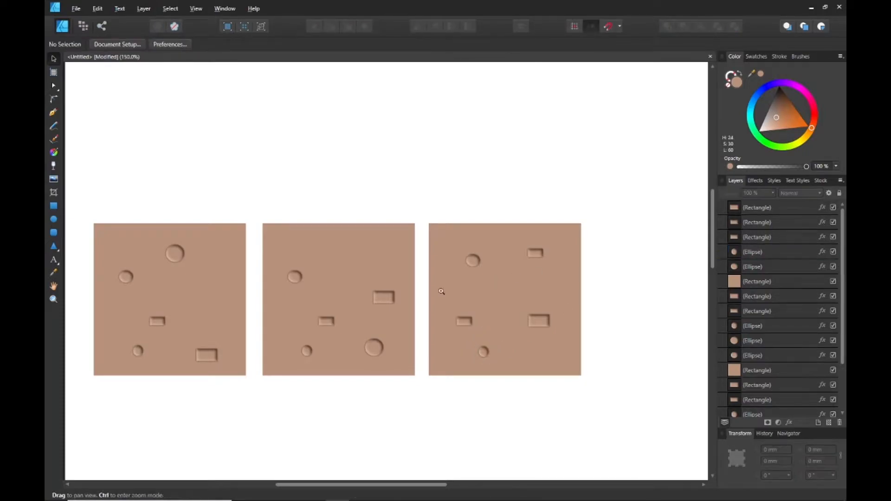
Step: Duplicate all three tiles straight upward as a second row with a small gap between the rows
ctrl+alt+click(378, 302)
ctrl+alt+click(377, 302)
drag(441, 368, 385, 255)
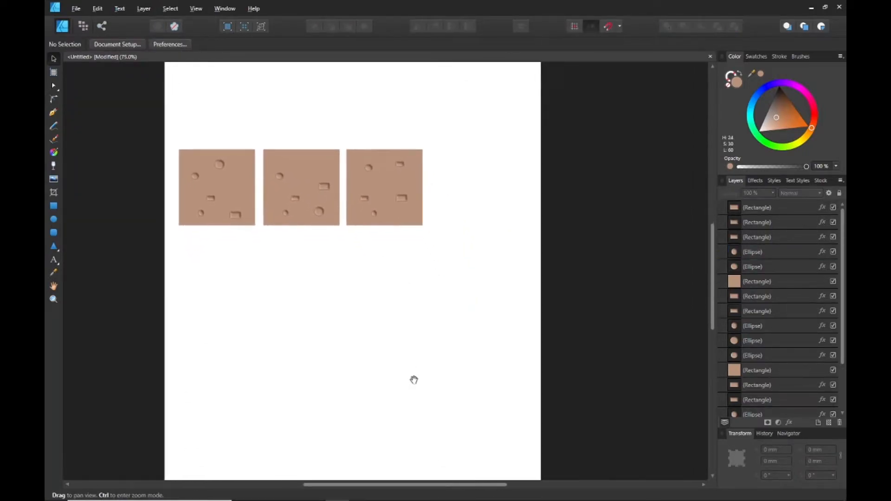
drag(371, 292, 412, 352)
drag(396, 170, 394, 207)
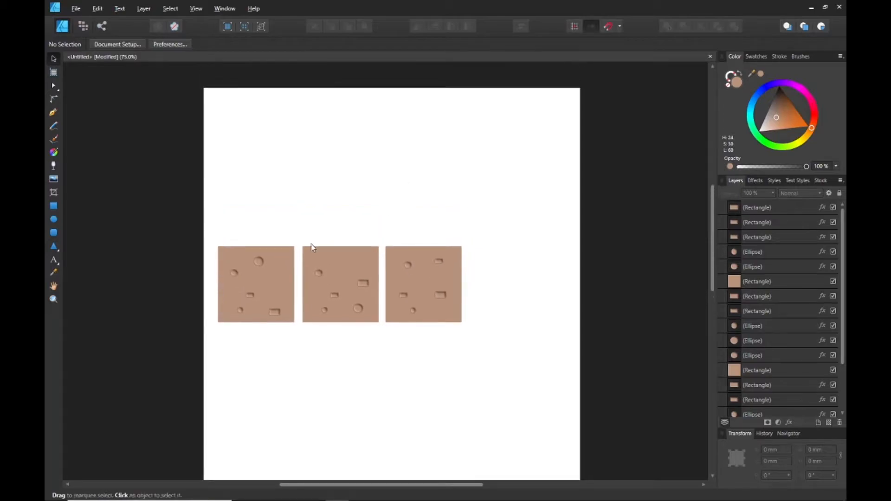
drag(189, 223, 500, 392)
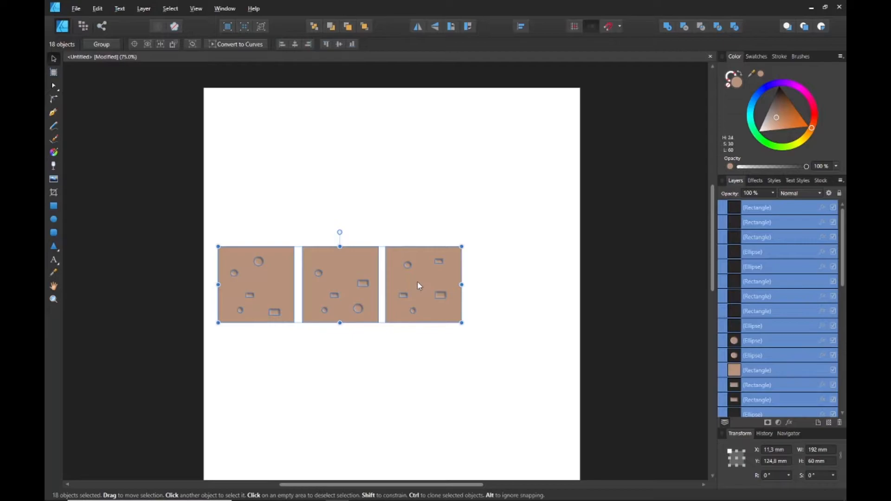
drag(416, 281, 416, 196)
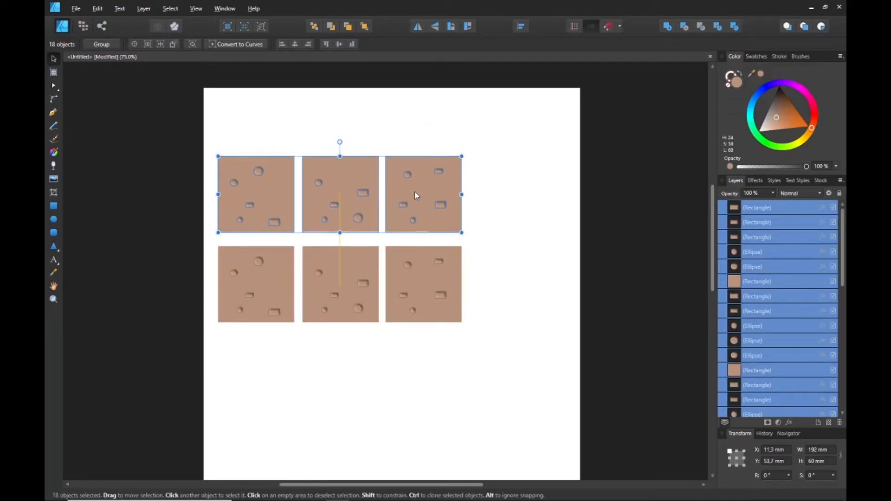
click(500, 272)
Step: Draw a circle about 13.3 mm wide over the upper-left edge of the top row's first tile
ctrl+click(332, 179)
drag(331, 180, 345, 235)
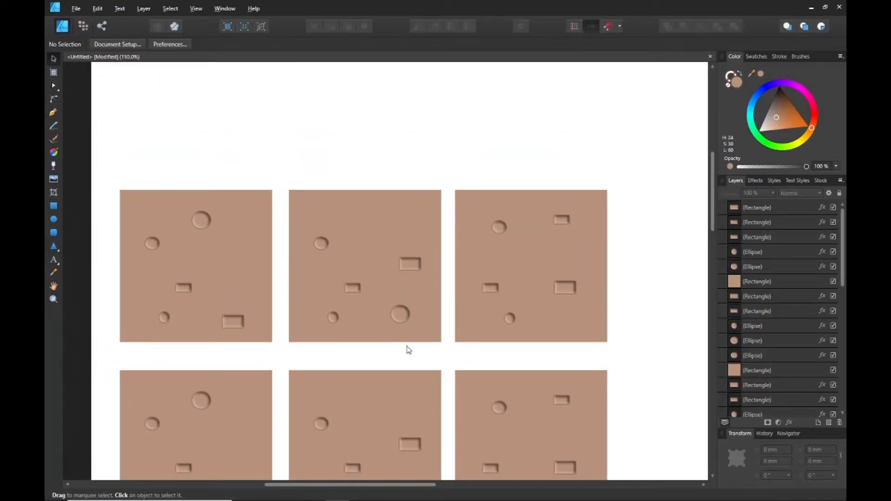
click(54, 218)
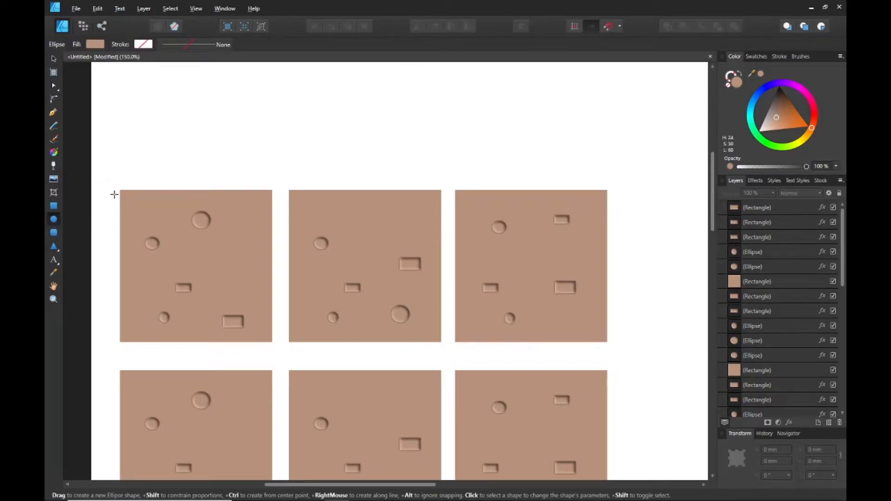
drag(116, 205, 192, 238)
scroll(164, 226, up, 1)
Step: Fill the new circle with a bright grass green (H 125, S 82, L 64)
click(54, 58)
click(182, 140)
click(157, 237)
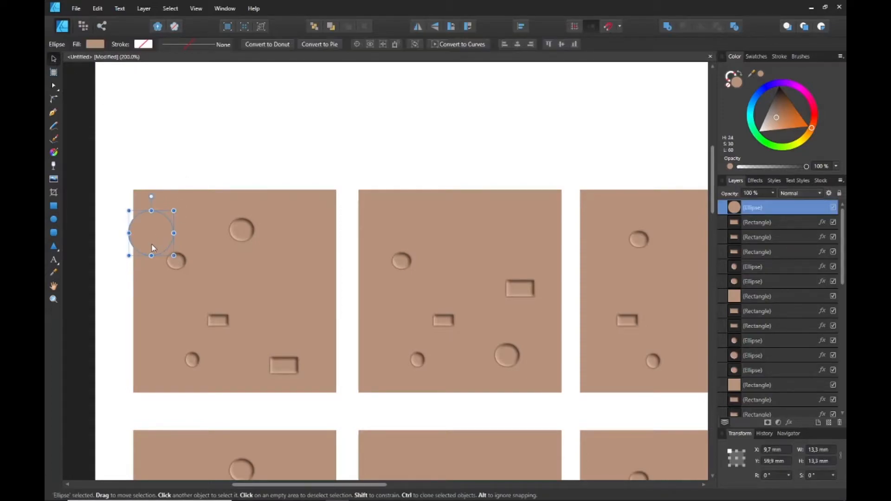
drag(812, 134, 769, 159)
mouse_move(774, 110)
mouse_down()
mouse_move(771, 145)
mouse_move(763, 142)
mouse_move(770, 120)
mouse_up()
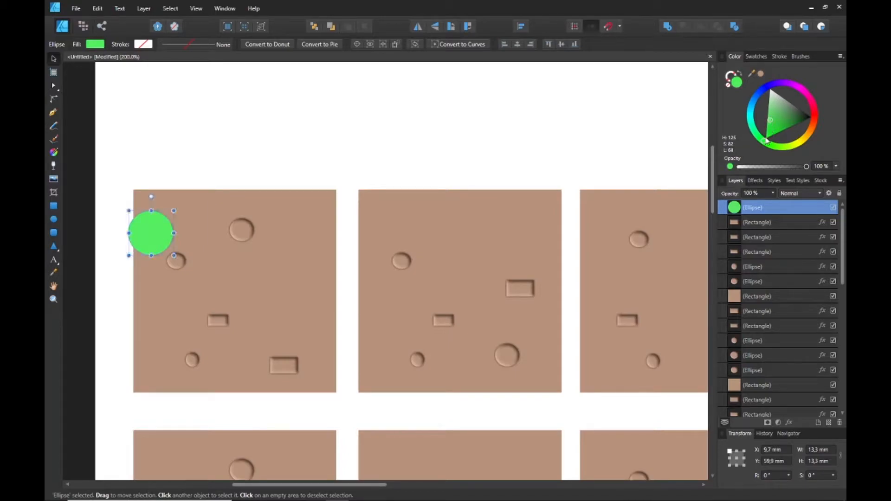
click(295, 120)
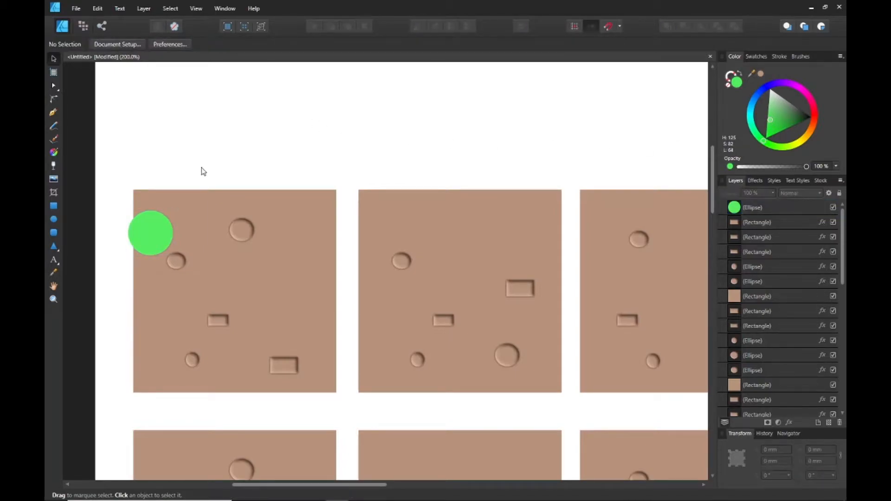
Step: Duplicate the green circle into a row of six overlapping circles spanning the first tile's width
click(146, 234)
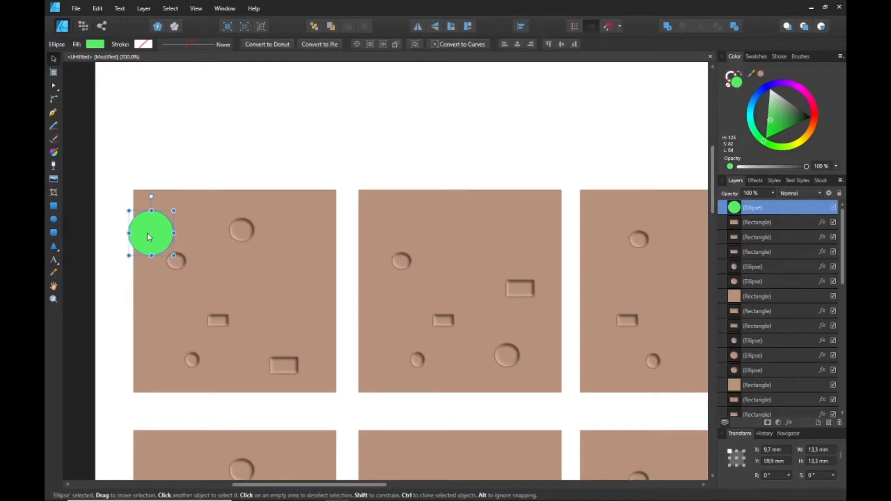
drag(152, 238, 215, 232)
shift+click(158, 240)
shift+click(187, 237)
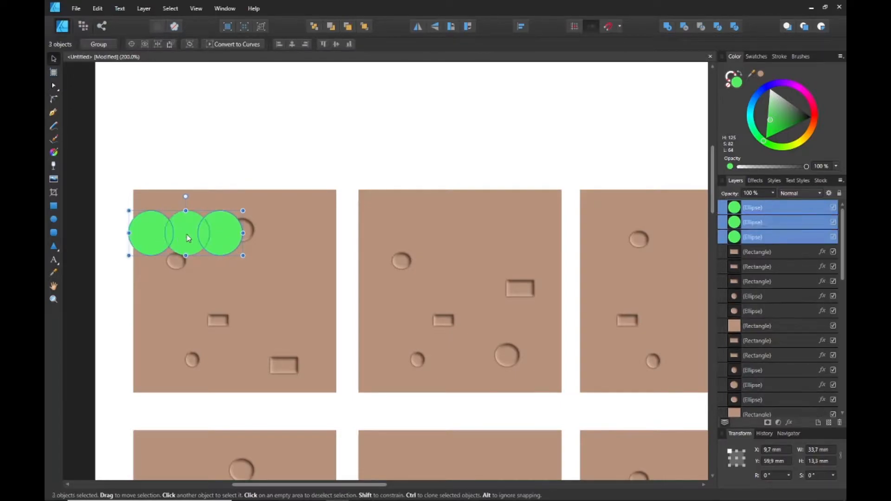
drag(189, 241, 284, 231)
Step: Copy the row of six green circles onto the second and third tiles of the top row
shift+click(215, 243)
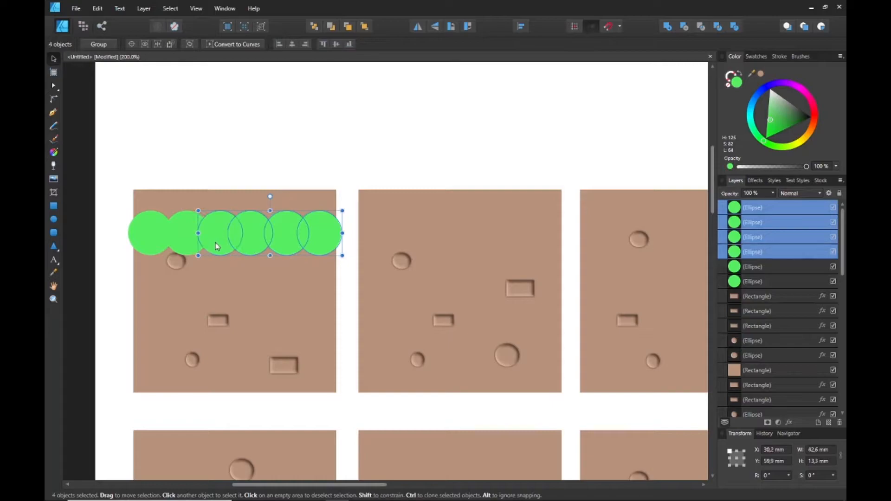
shift+click(185, 239)
shift+click(152, 242)
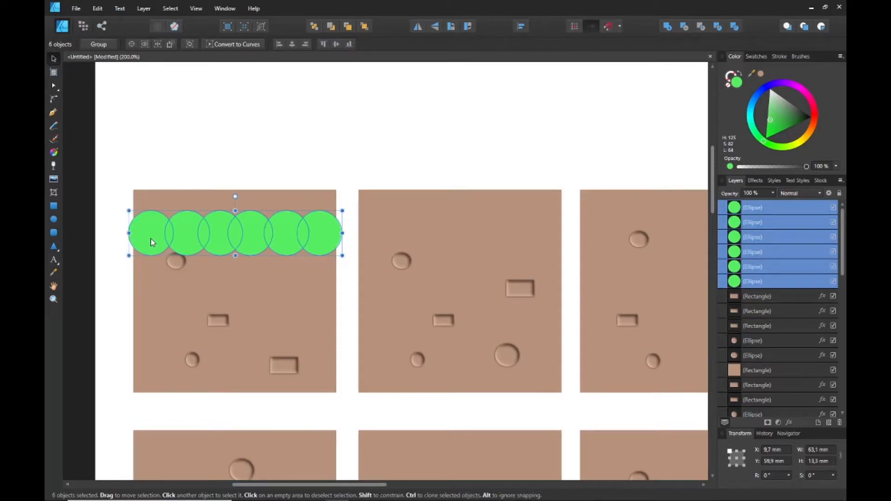
drag(241, 239, 471, 241)
key(space)
drag(511, 281, 359, 324)
key(ctrl+j)
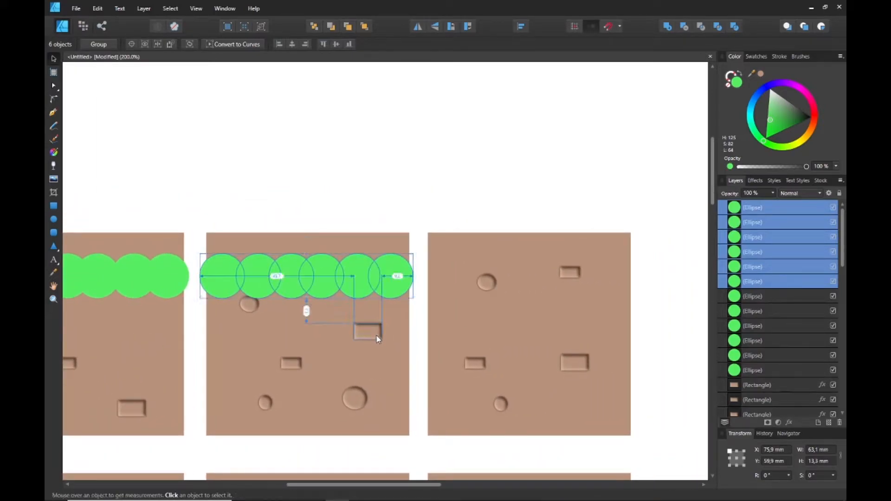
drag(310, 273, 528, 287)
click(417, 228)
key(space)
drag(417, 229, 483, 194)
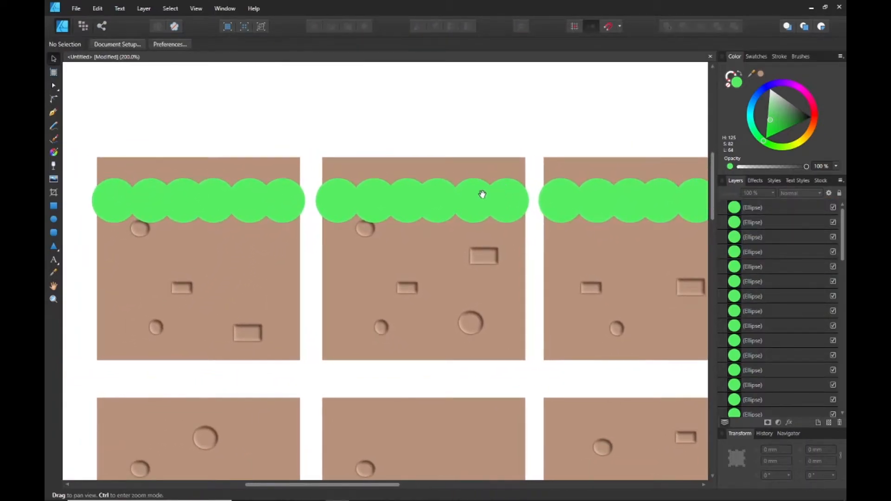
Step: Stagger the first tile's green circles by lowering the second and fifth and raising the fourth
click(149, 205)
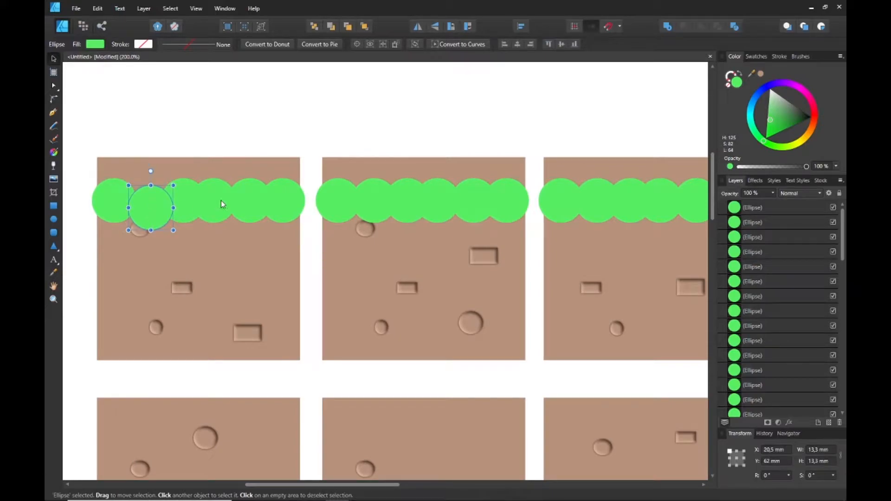
drag(156, 214, 218, 203)
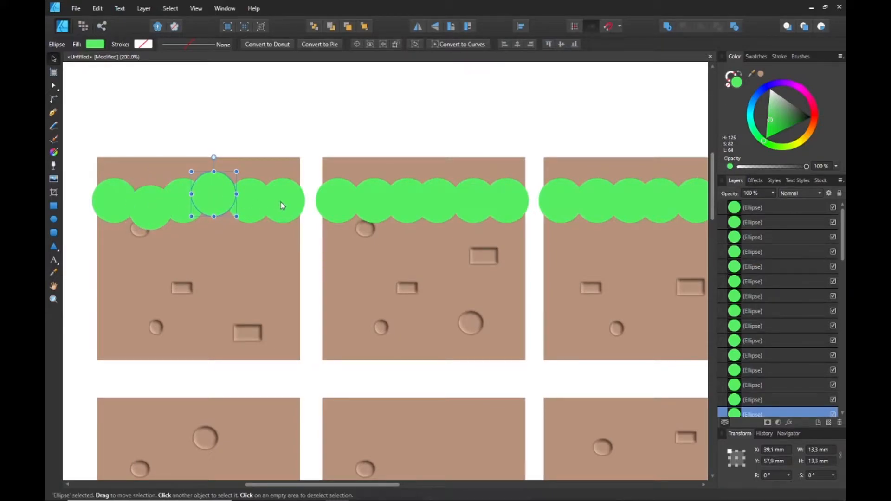
click(259, 211)
drag(254, 210, 255, 215)
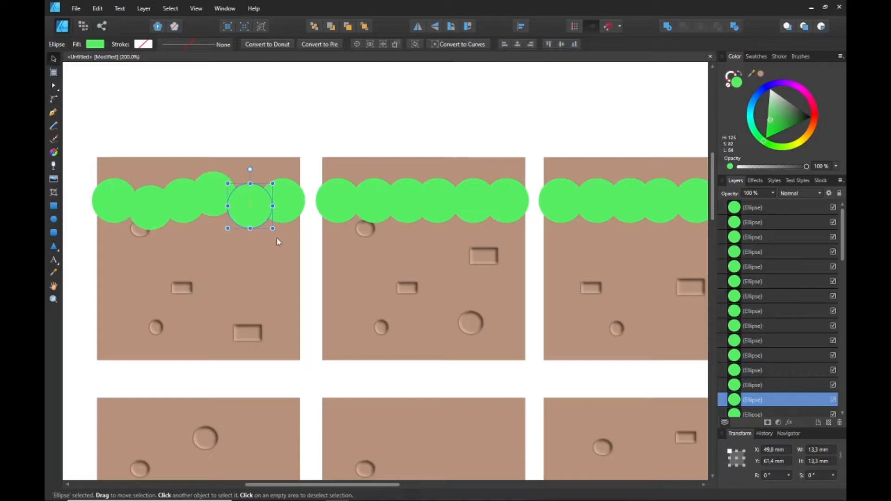
Step: Stagger the second tile's green circles by lowering the third, fourth and fifth by different amounts
click(366, 202)
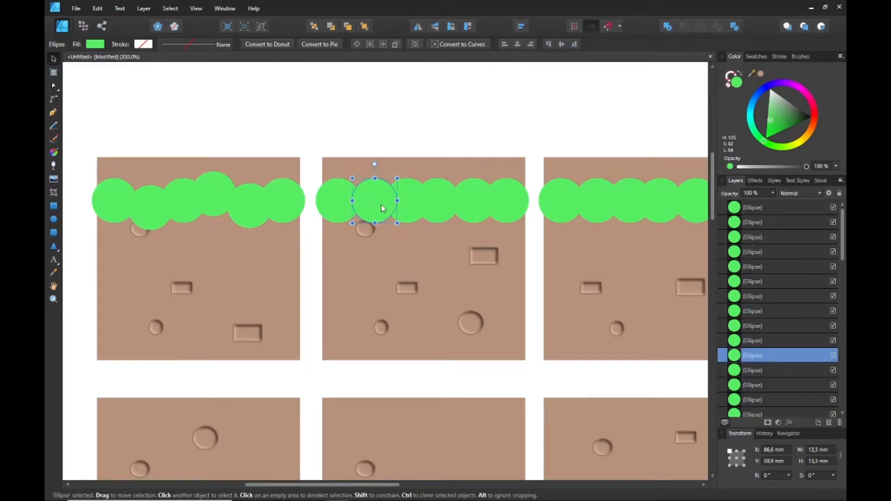
click(409, 208)
drag(408, 208, 472, 220)
click(441, 207)
click(472, 211)
Step: Stagger the third tile's green circles by lowering the second and fifth and raising the third and fourth slightly
drag(540, 222, 307, 246)
drag(360, 227, 398, 226)
click(429, 233)
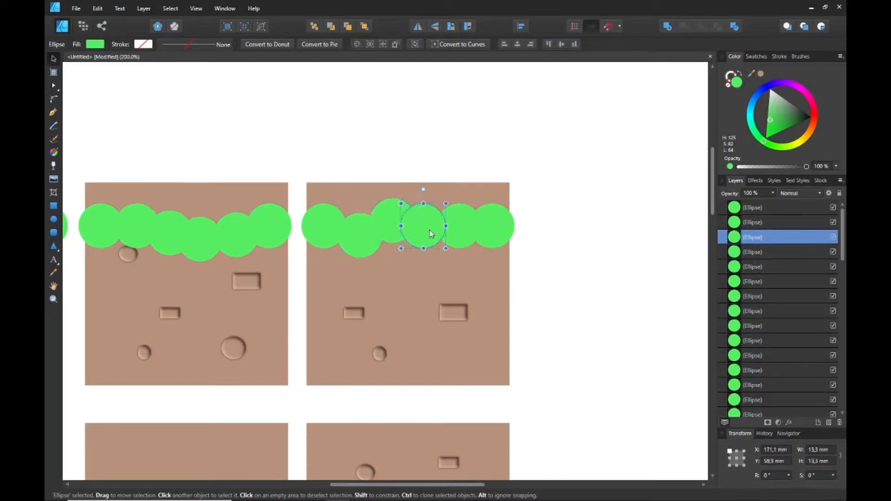
drag(454, 232, 458, 237)
click(541, 263)
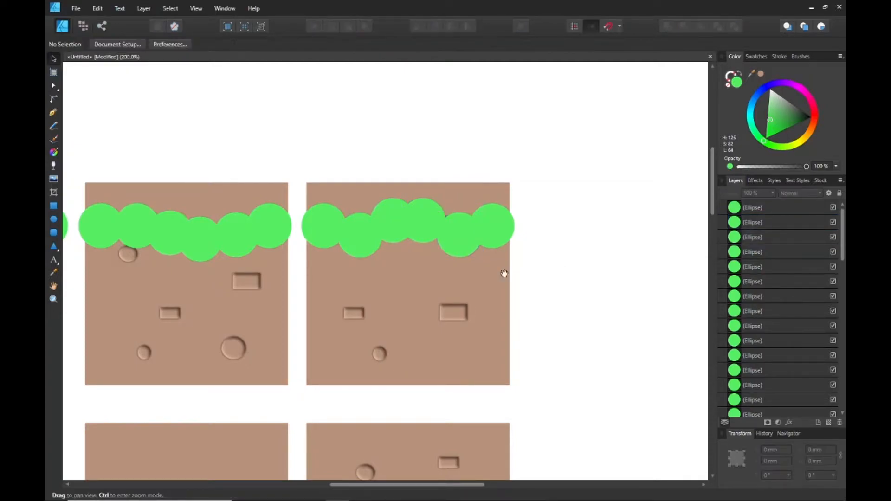
Step: Draw a green rectangle about 207 mm wide and 24 mm high across the tops of the upper tiles and bring it to the front
scroll(266, 319, down, 1)
click(429, 281)
drag(231, 283, 407, 264)
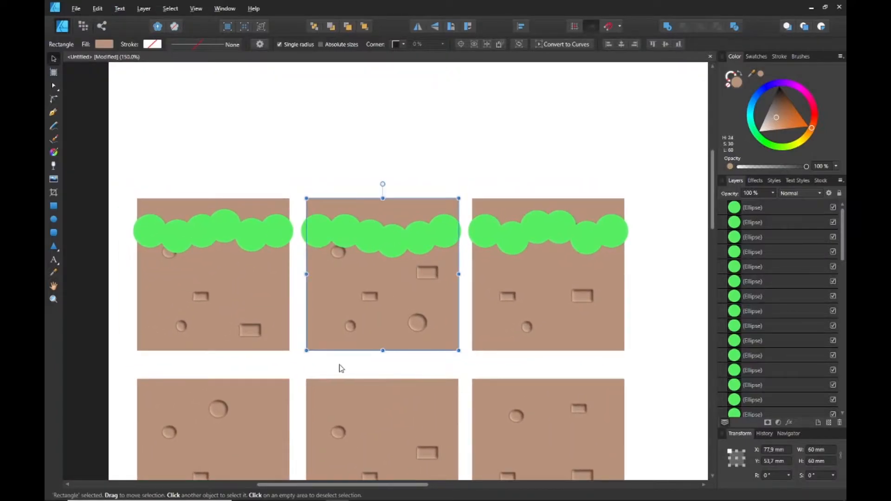
click(53, 206)
drag(120, 167, 597, 228)
click(53, 59)
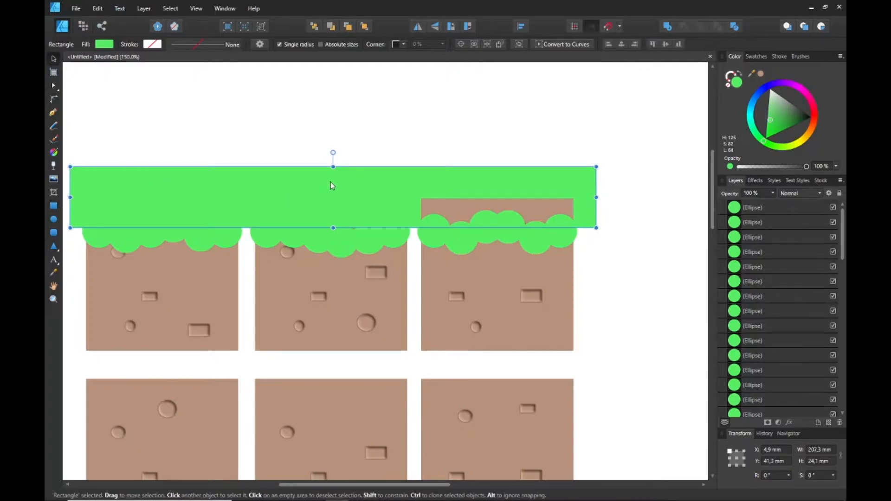
click(364, 27)
drag(302, 132, 346, 109)
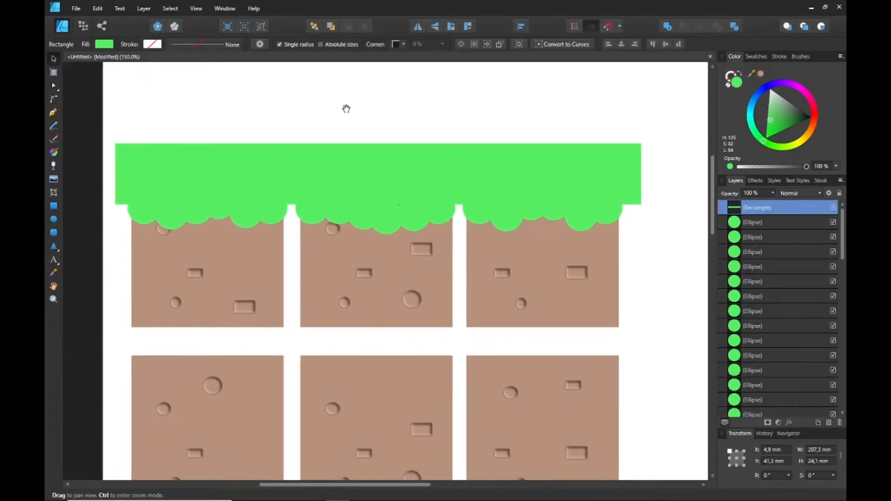
Step: Merge the green rectangle and all the circles along the top row into one shape, leaving the three brown tiles out of the selection
shift+click(258, 253)
shift+click(311, 251)
shift+click(488, 255)
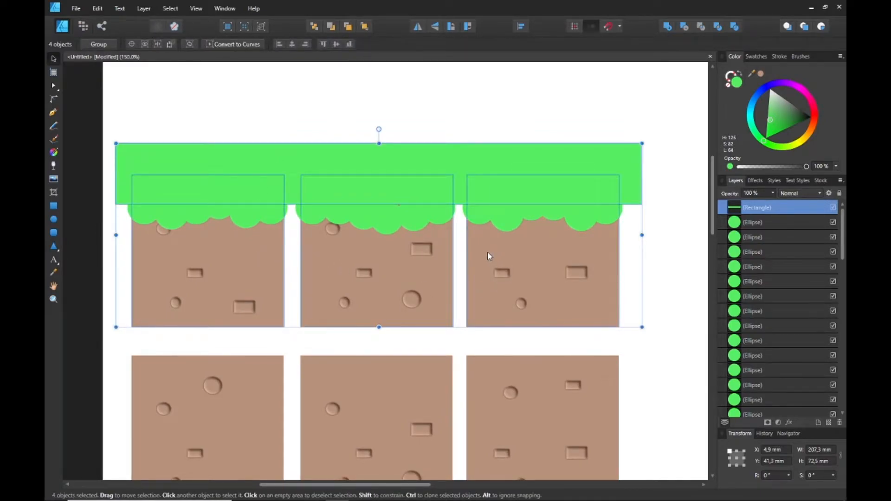
drag(677, 168, 104, 234)
shift+click(335, 231)
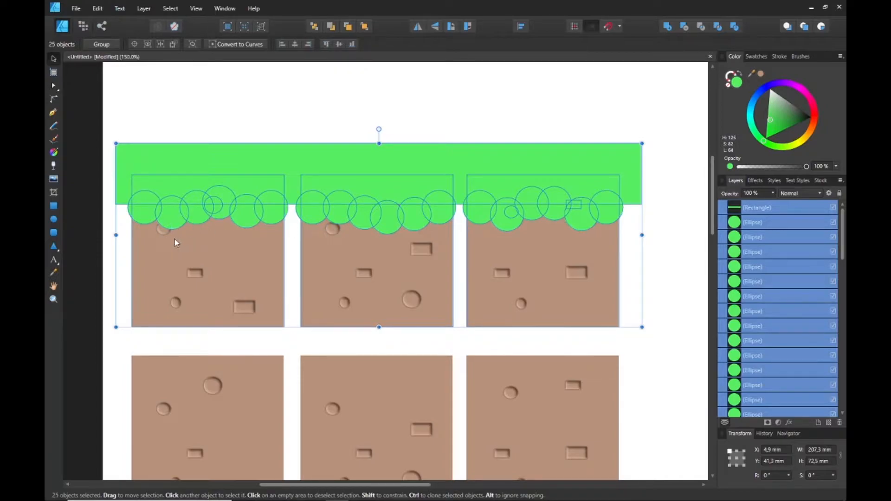
drag(444, 214, 446, 162)
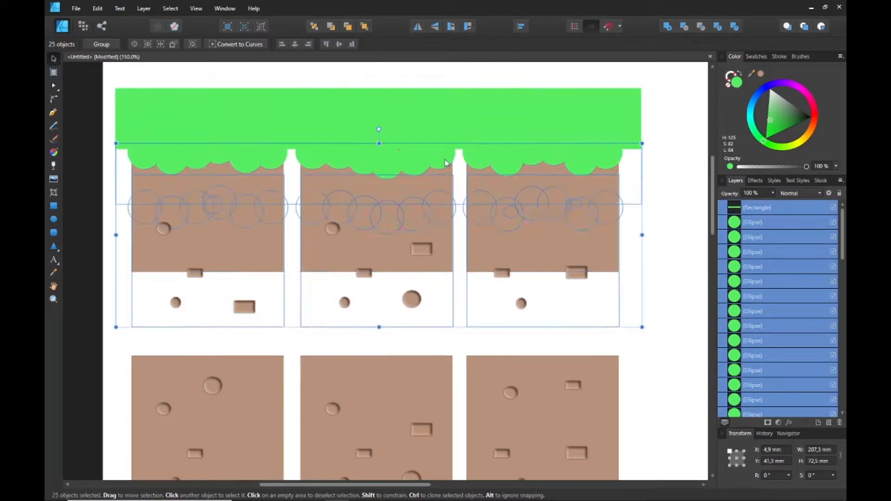
key(ctrl+z)
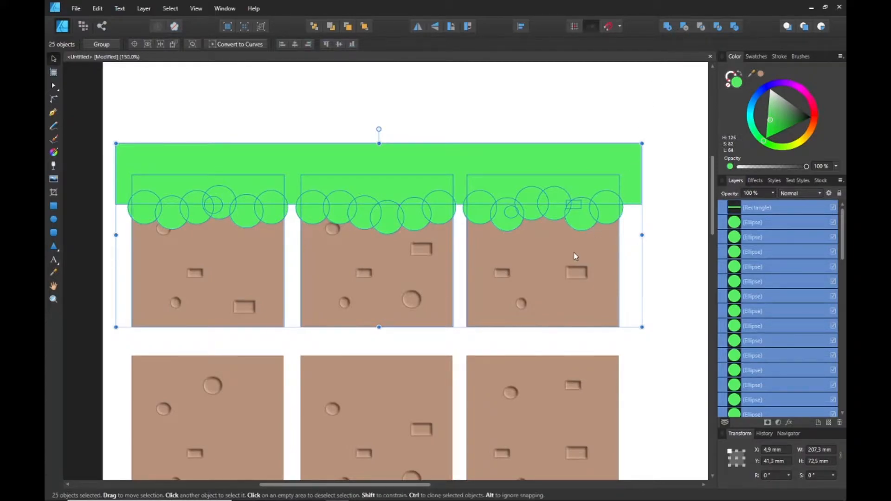
shift+click(558, 251)
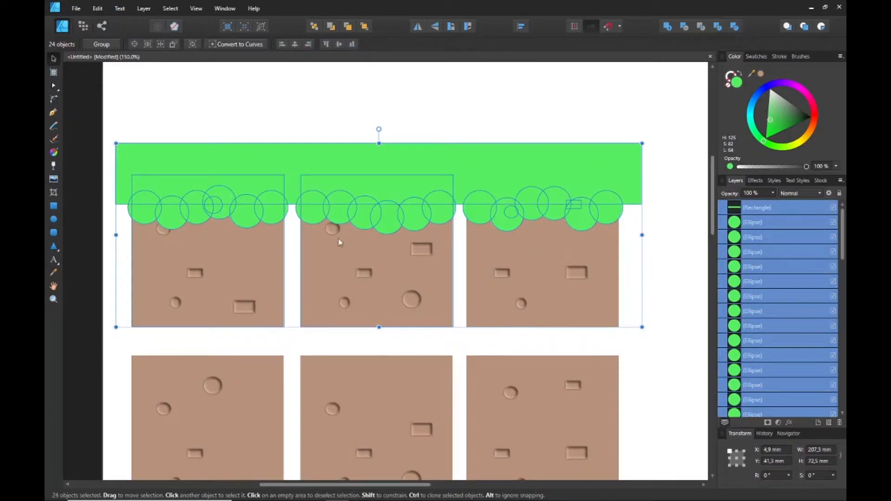
shift+click(317, 255)
shift+click(216, 251)
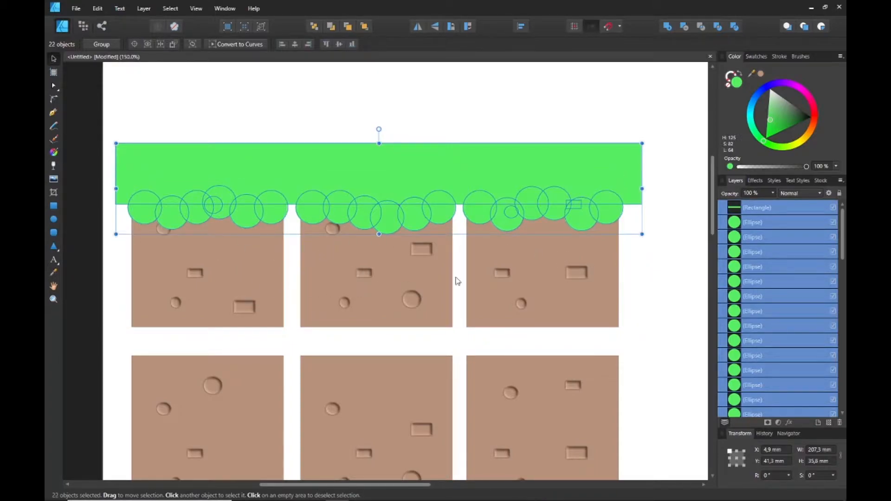
click(668, 25)
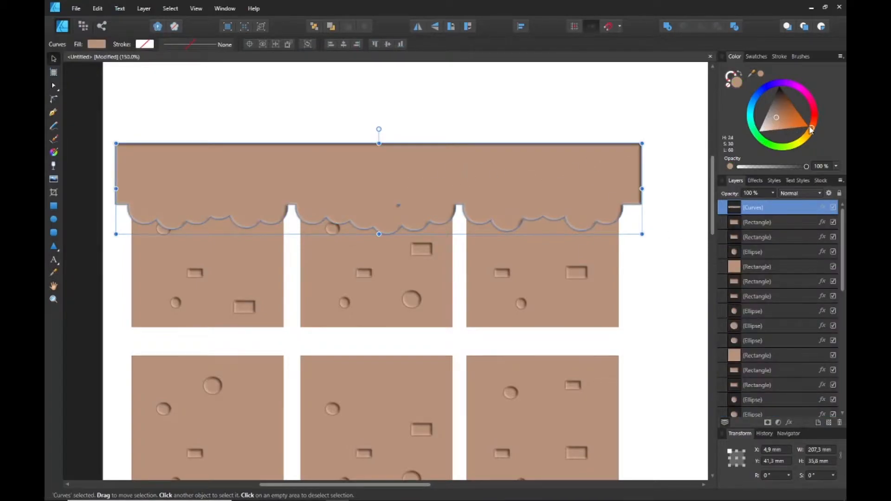
Step: Turn off the merged shape's Outer Shadow and Bevel / Emboss effects and recolour it bright green with hue 135
click(788, 423)
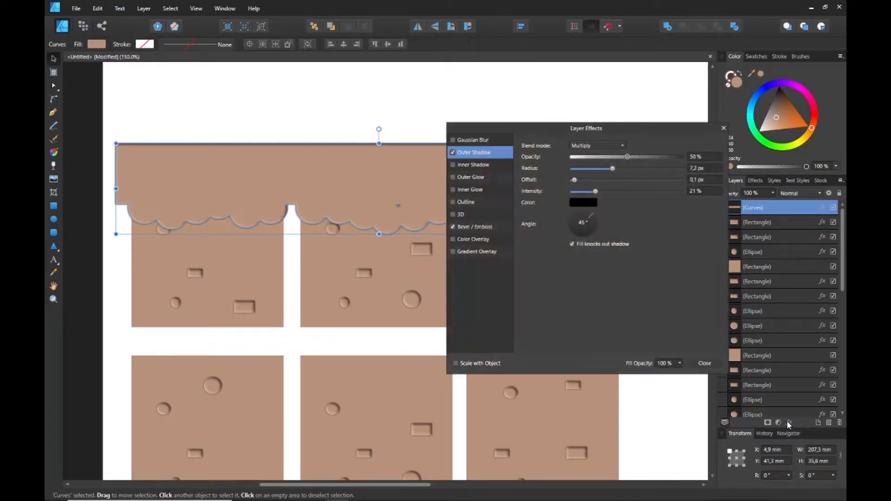
click(453, 153)
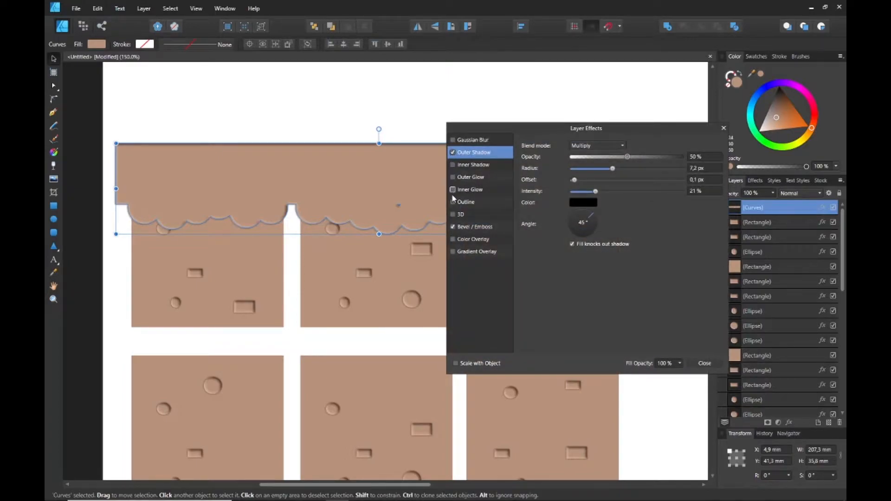
click(452, 227)
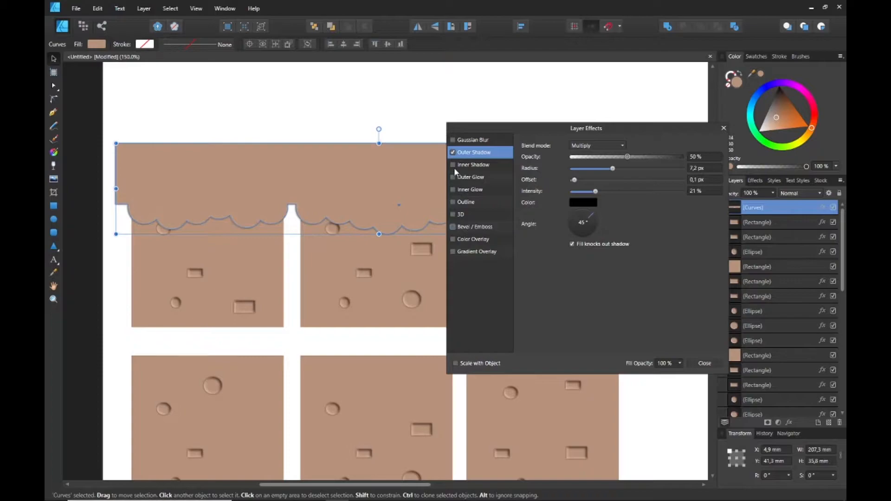
click(453, 153)
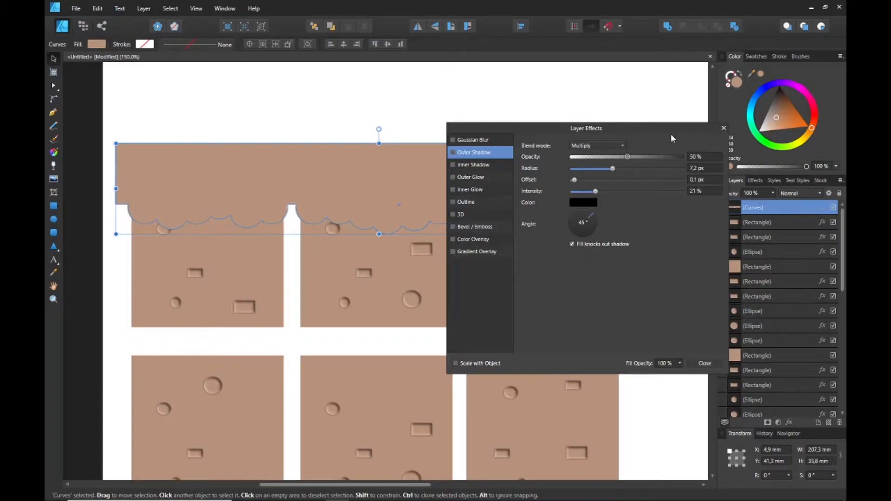
click(723, 128)
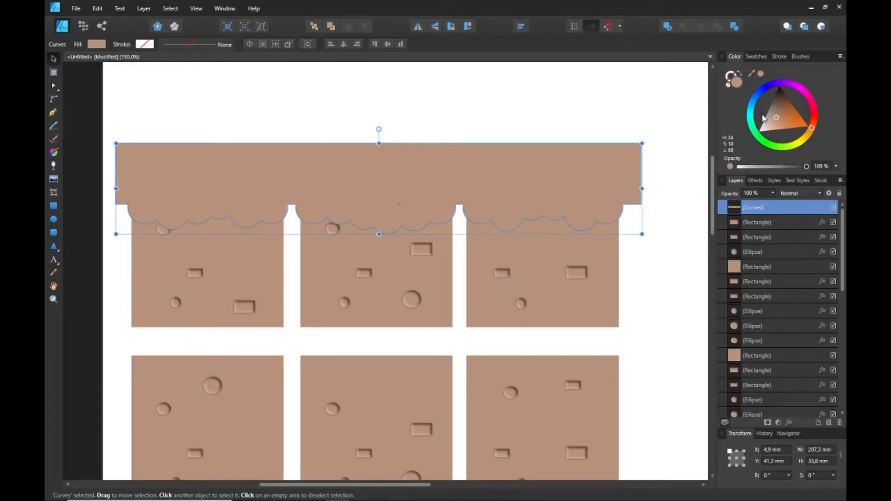
drag(812, 130, 753, 143)
drag(782, 108, 760, 142)
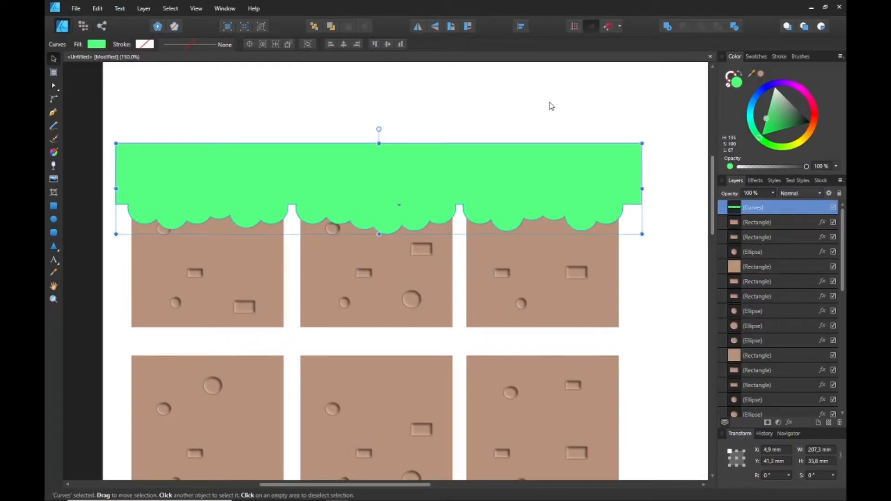
Step: Divide the green shape with the three top-row tiles and delete the excess green outside them
shift+click(532, 246)
shift+click(306, 252)
shift+click(231, 253)
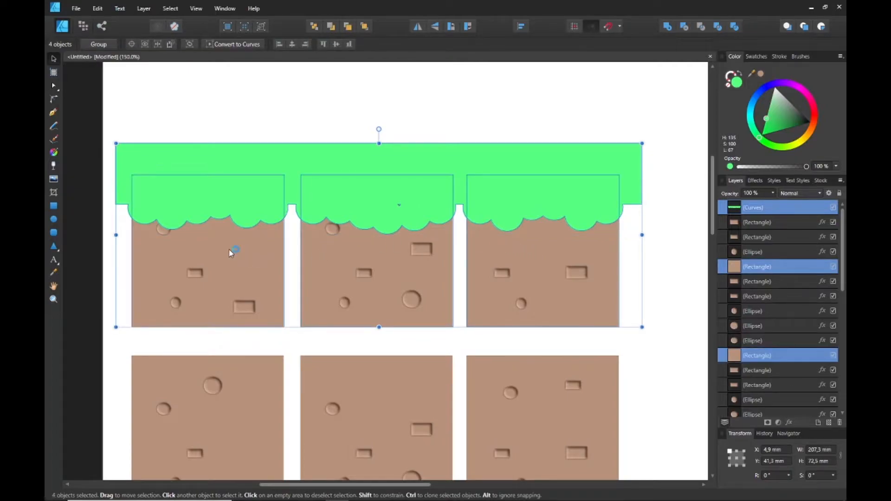
click(735, 28)
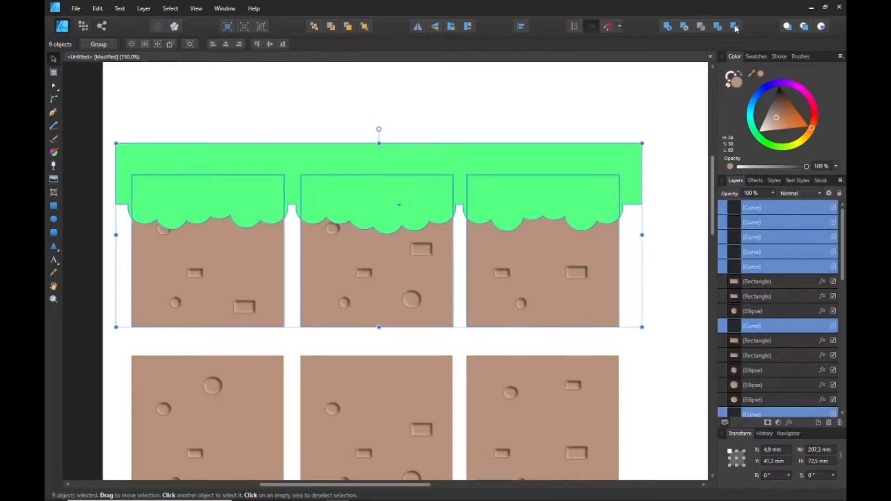
click(686, 93)
click(638, 157)
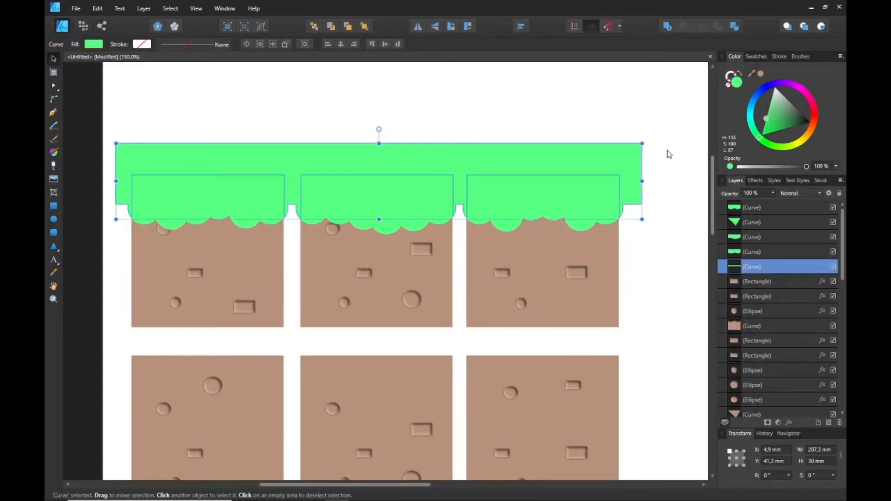
key(Delete)
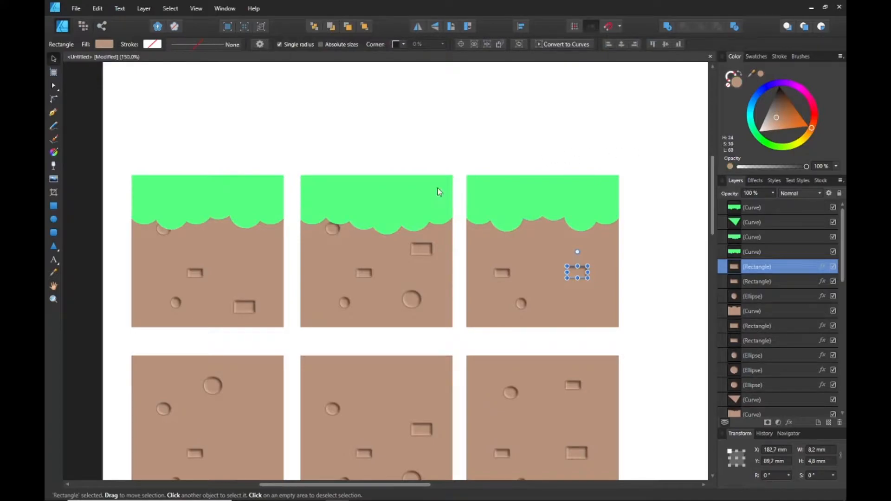
Step: Move the embossed ellipses touching the grass edge on the first and second tiles down onto the brown area
click(163, 233)
drag(163, 233, 158, 255)
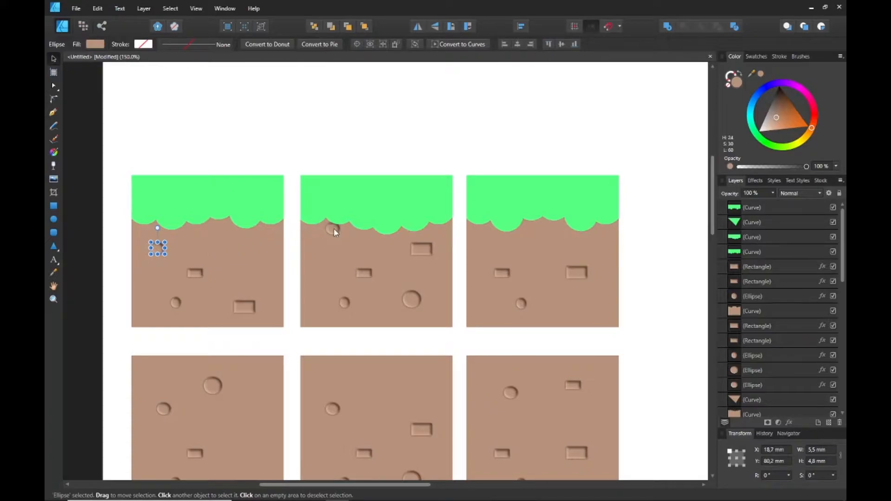
drag(334, 228, 338, 238)
key(ctrl+z)
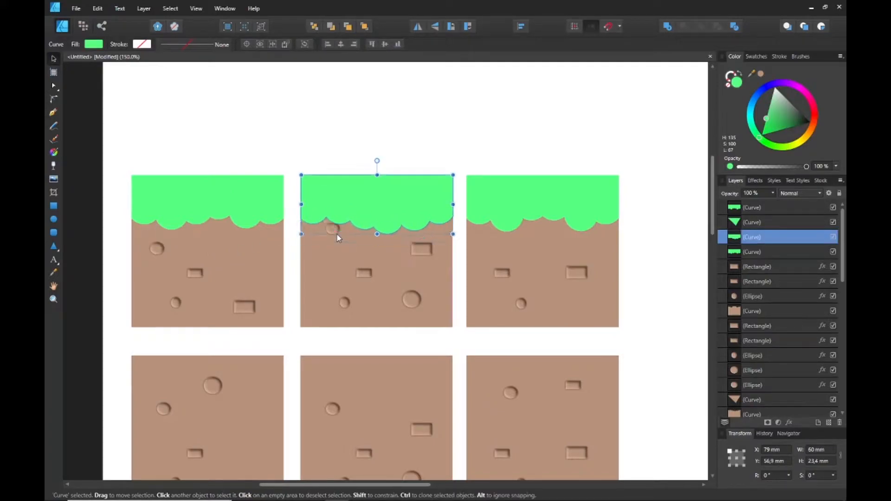
click(334, 230)
drag(334, 229, 337, 247)
click(483, 124)
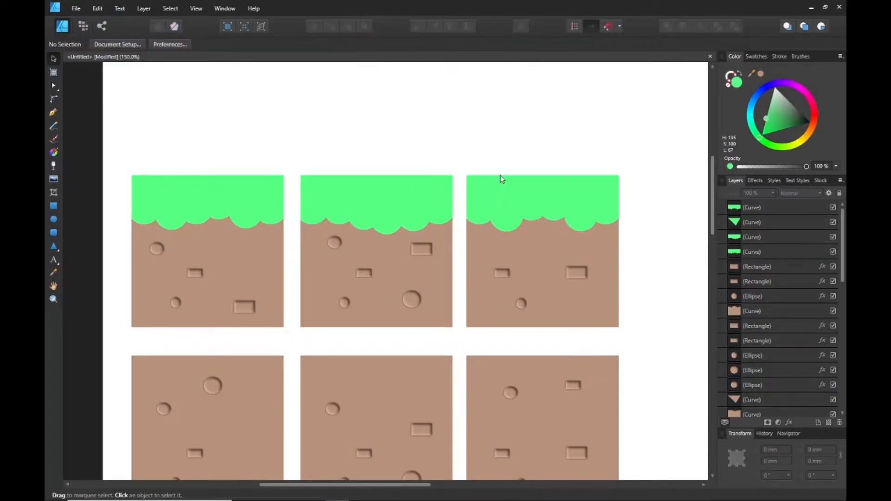
Step: Reposition the third grass tile's embossed rectangles, moving the small one slightly up and the large one slightly down, both toward the right edge
click(504, 278)
drag(504, 278, 510, 268)
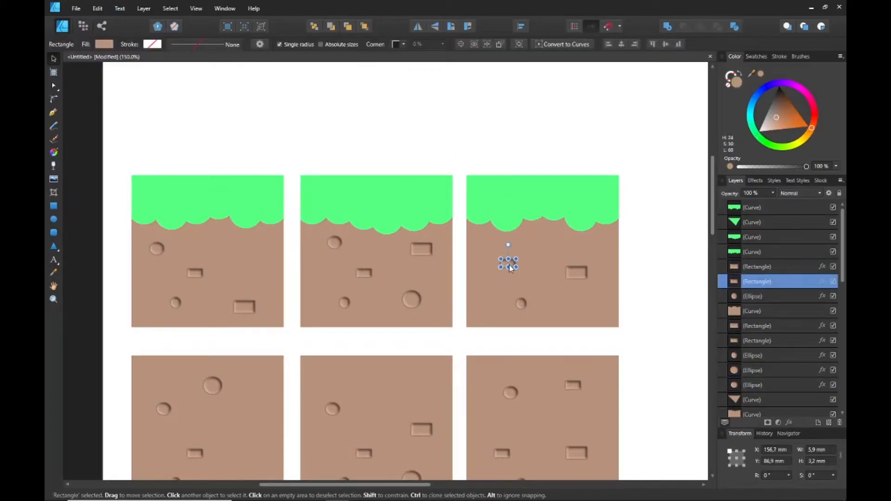
drag(577, 273, 588, 283)
click(669, 246)
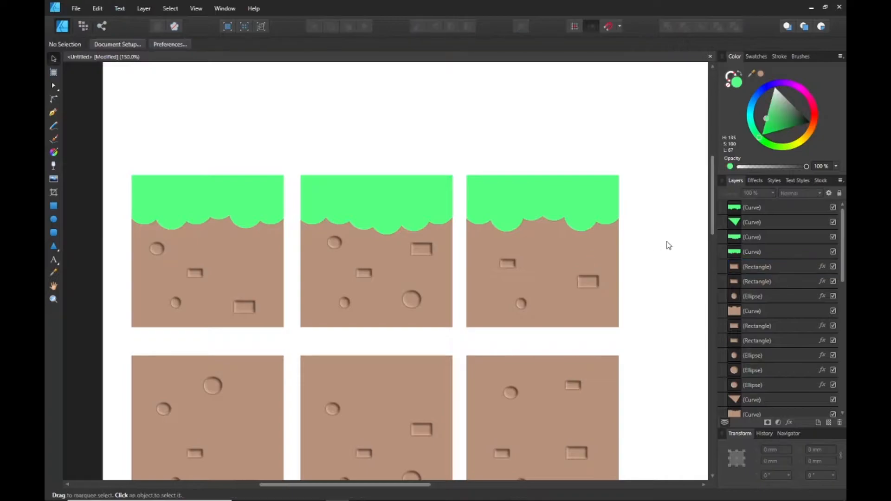
key(z)
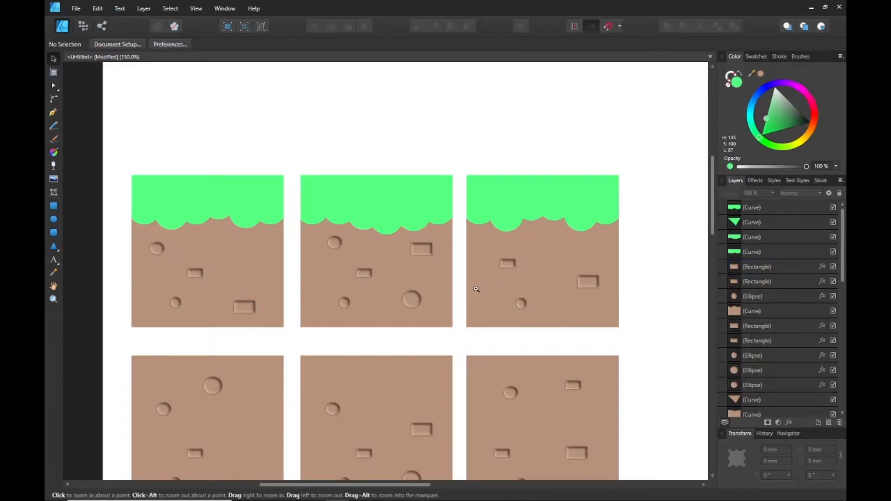
alt+click(476, 289)
key(v)
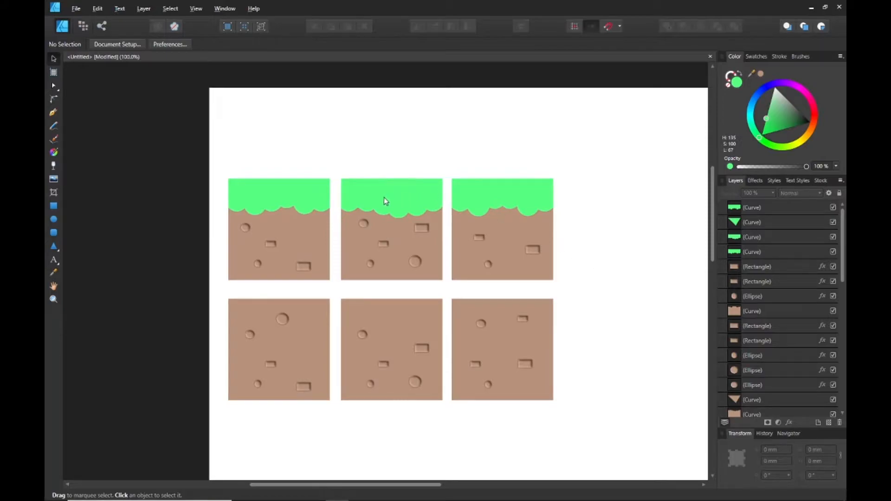
click(304, 191)
shift+click(420, 196)
shift+click(478, 194)
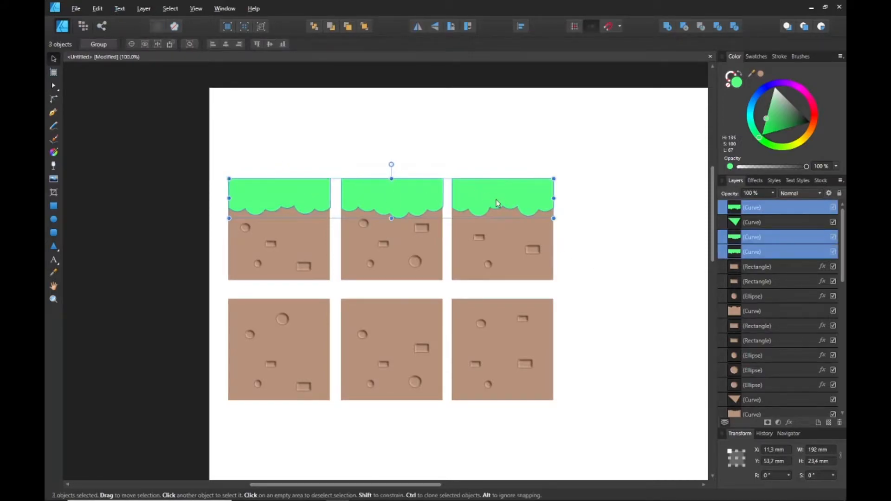
click(789, 422)
drag(515, 124, 607, 105)
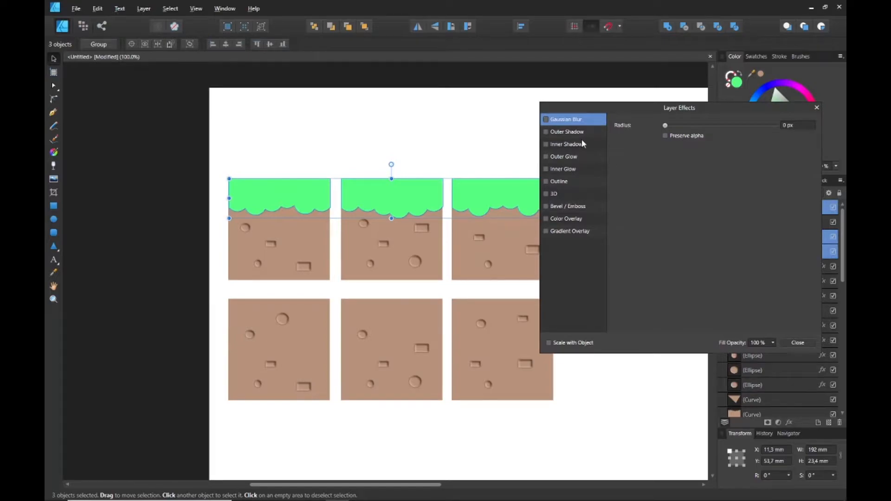
key(ctrl+d)
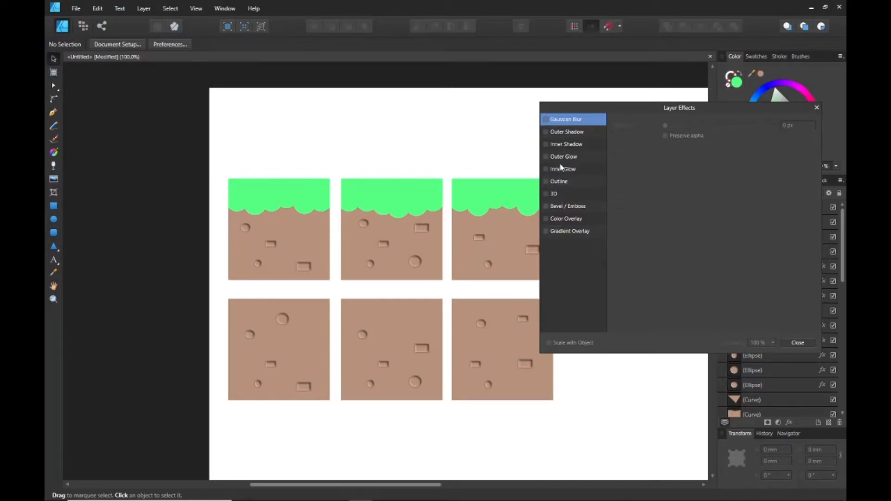
click(564, 133)
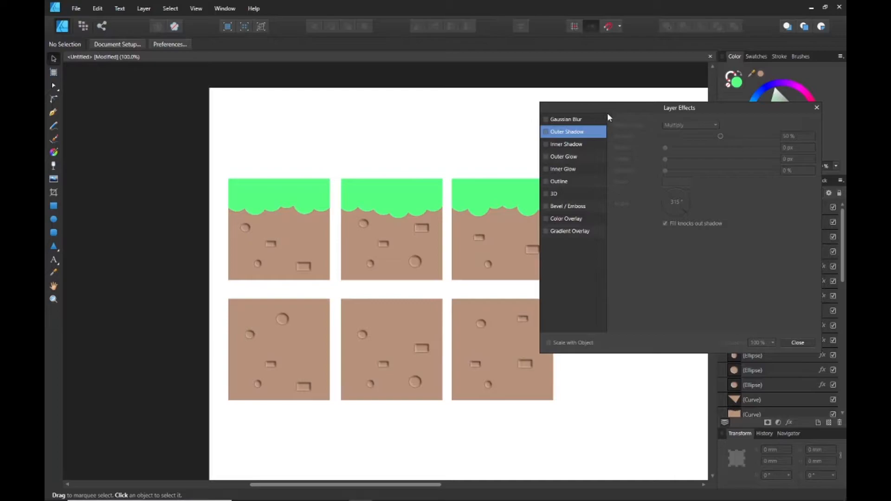
drag(621, 110, 627, 127)
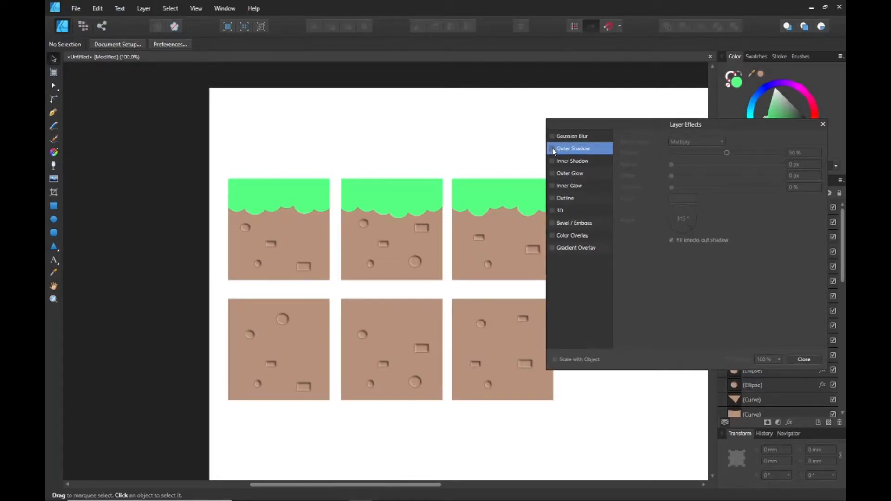
click(802, 359)
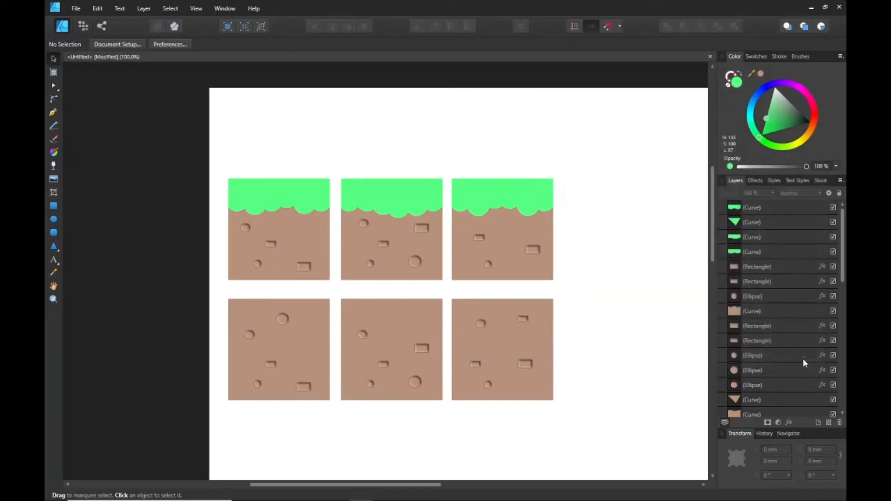
Step: Enable the Outer Shadow effect on the three green grass caps of the top-row tiles together
click(516, 194)
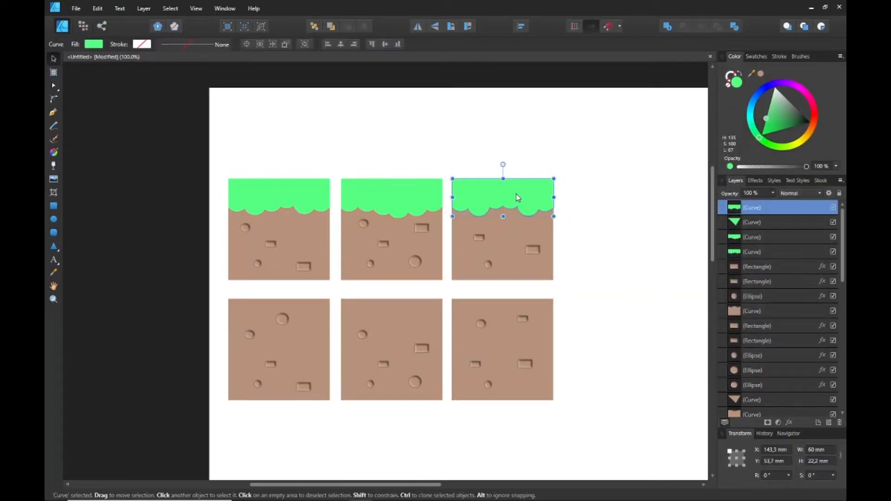
shift+click(407, 199)
shift+click(318, 189)
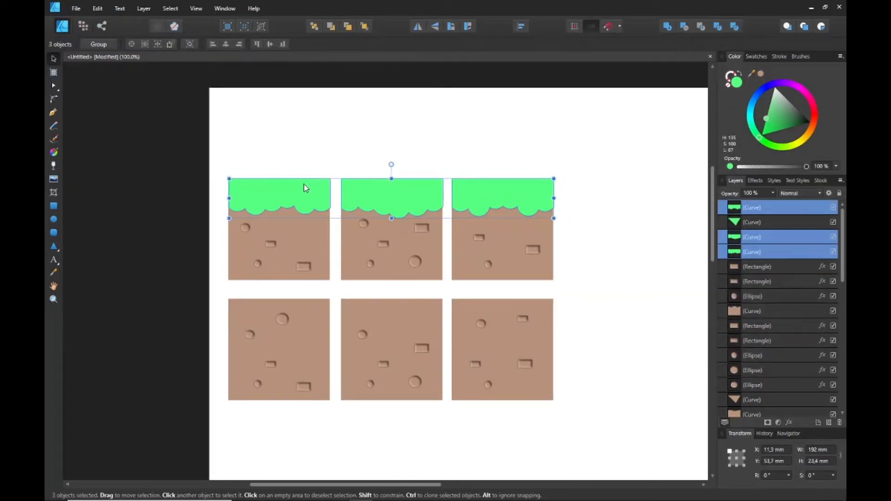
click(789, 423)
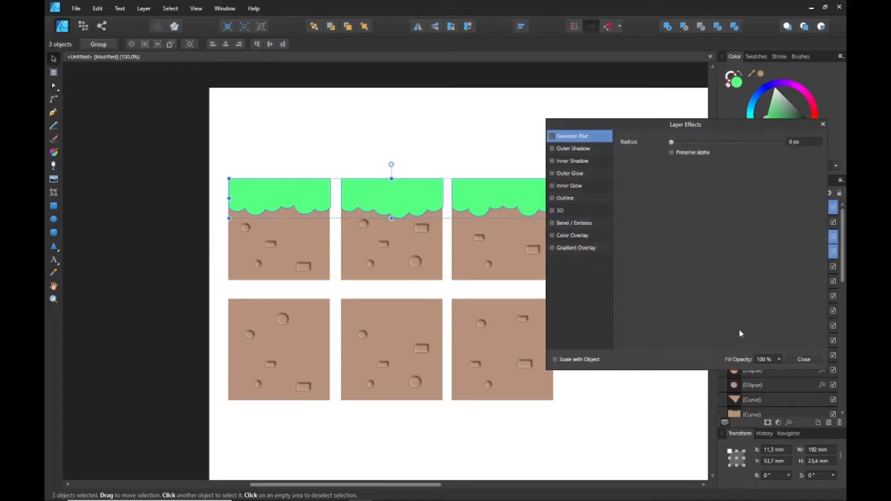
click(553, 149)
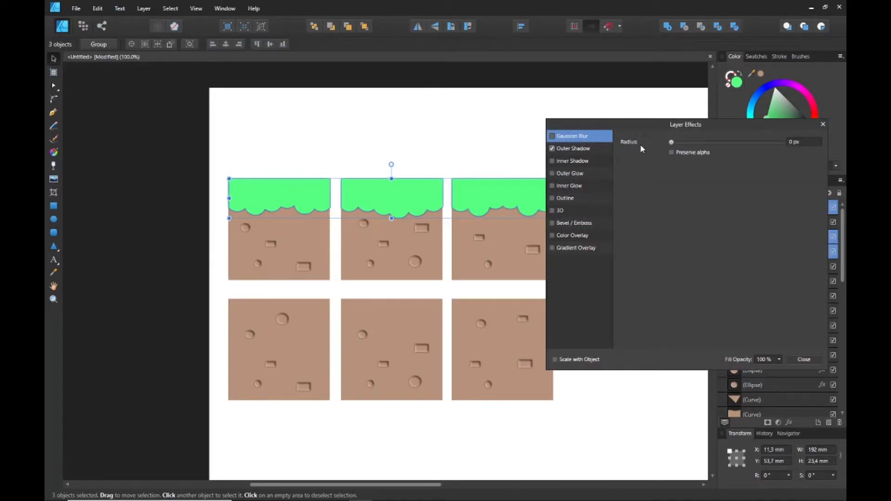
drag(639, 131, 665, 123)
click(609, 141)
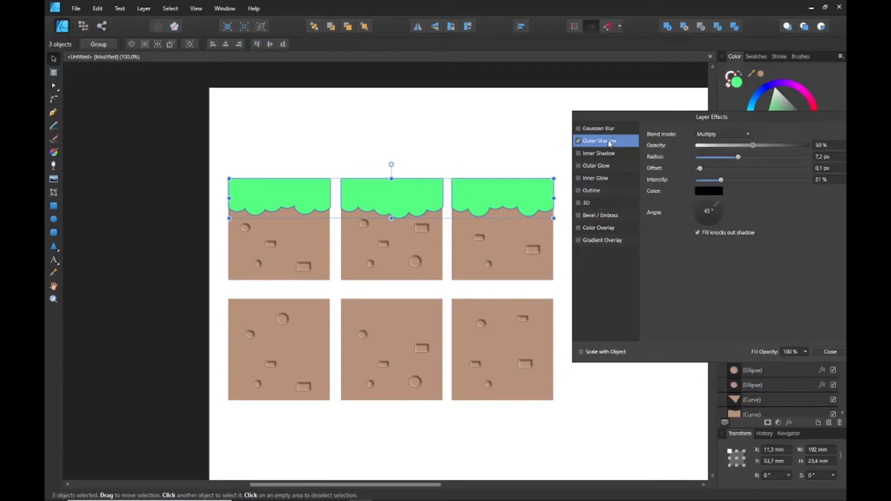
Step: Set the grass caps' outer shadow to 270° angle, 1.1 px offset and 43% intensity so it falls below the grass edge
click(709, 204)
drag(699, 168, 734, 179)
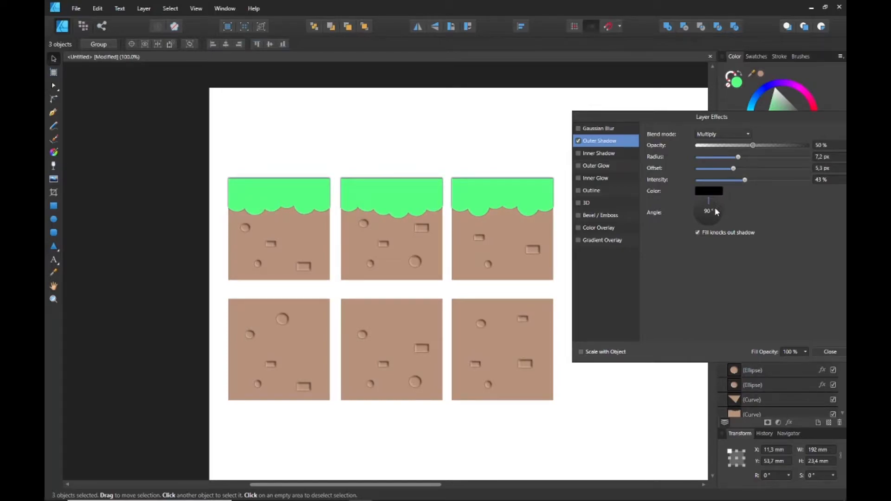
click(708, 220)
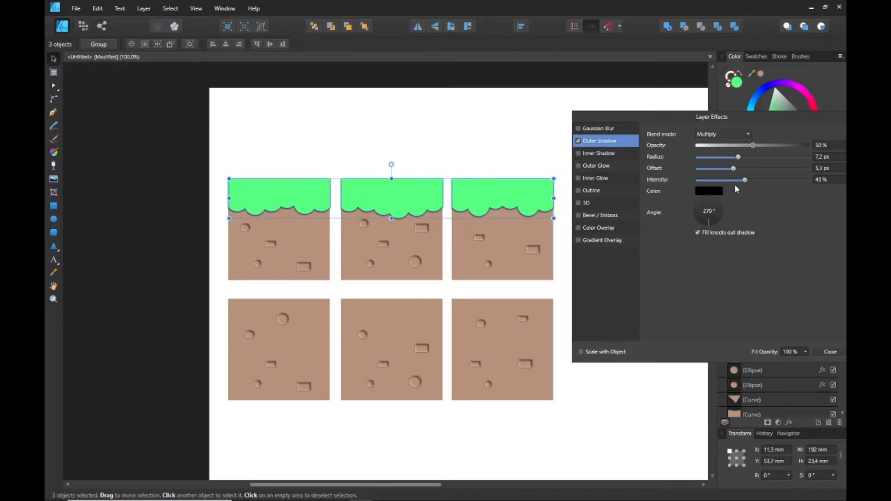
drag(734, 168, 722, 168)
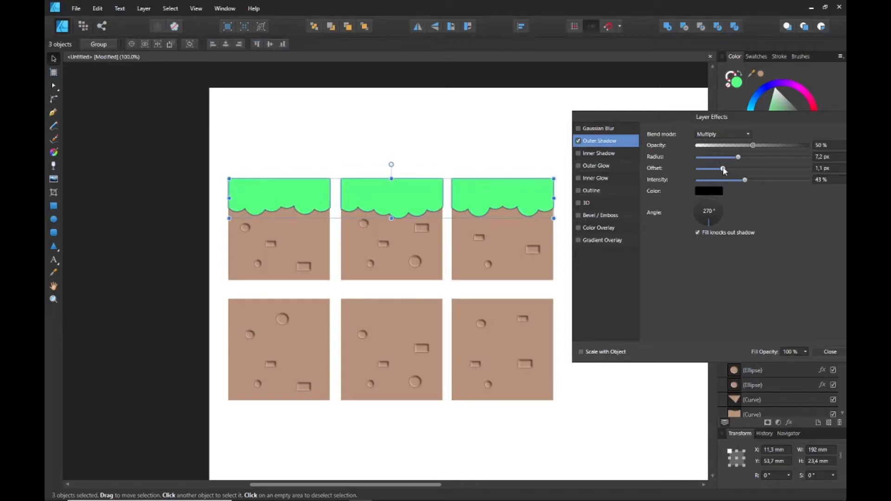
click(830, 351)
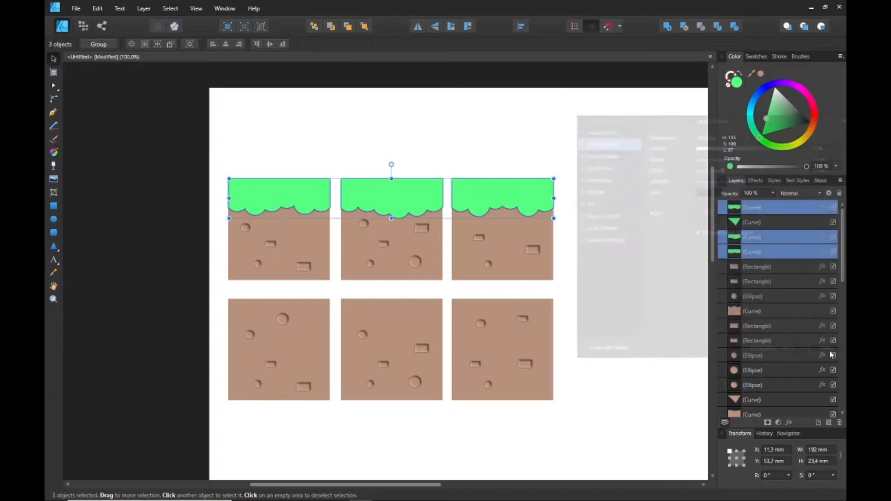
click(640, 241)
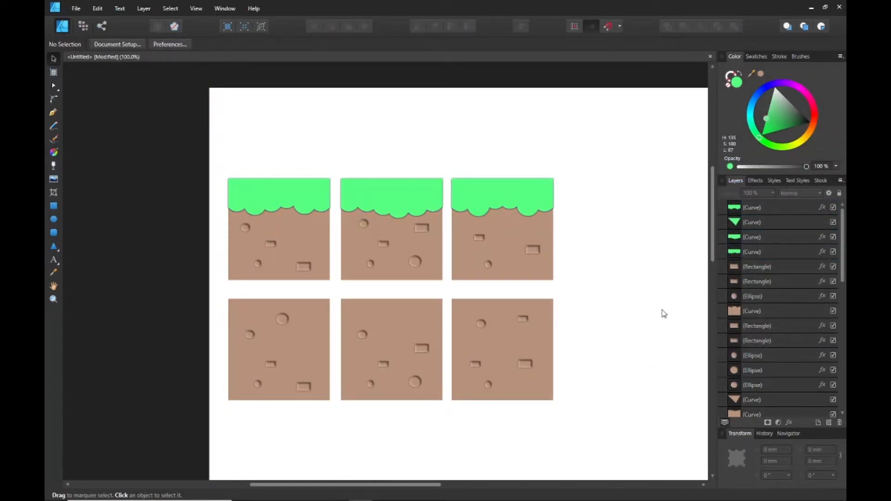
Step: Move all the tile artwork together up and to the right, near the top of the page
drag(623, 270, 547, 243)
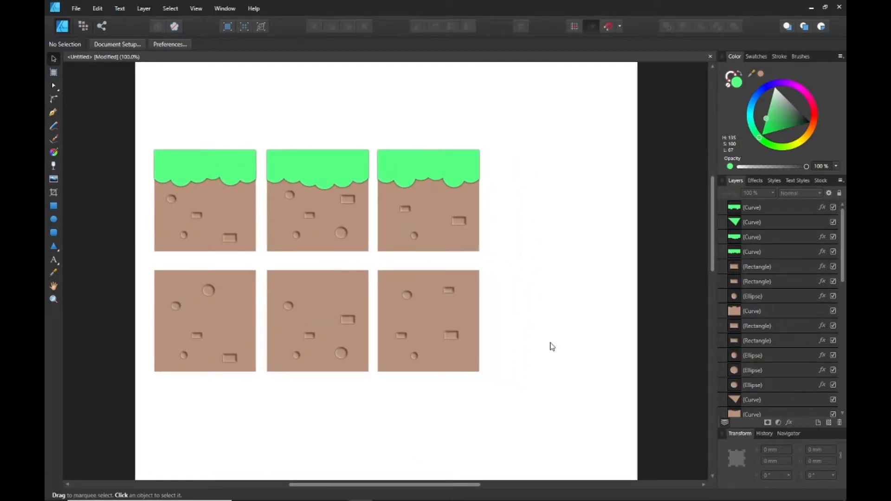
key(z)
scroll(502, 333, down, 2)
drag(502, 332, 462, 275)
key(v)
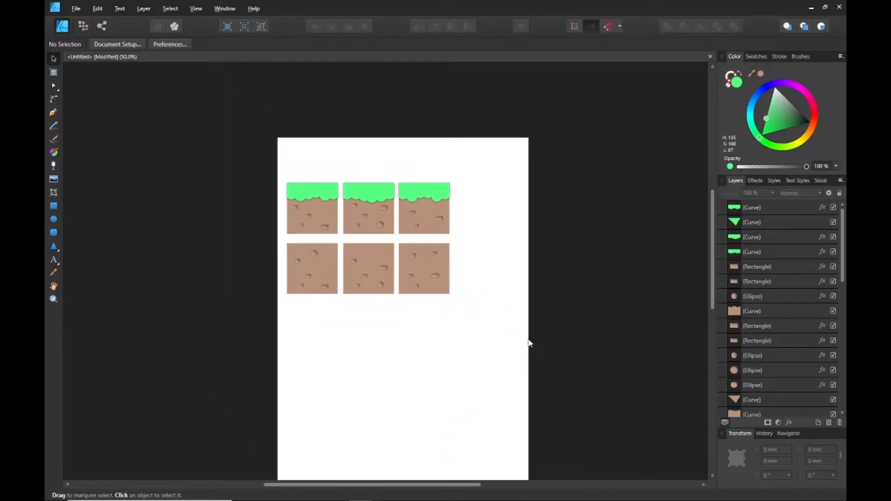
key(ctrl+a)
drag(429, 209, 456, 183)
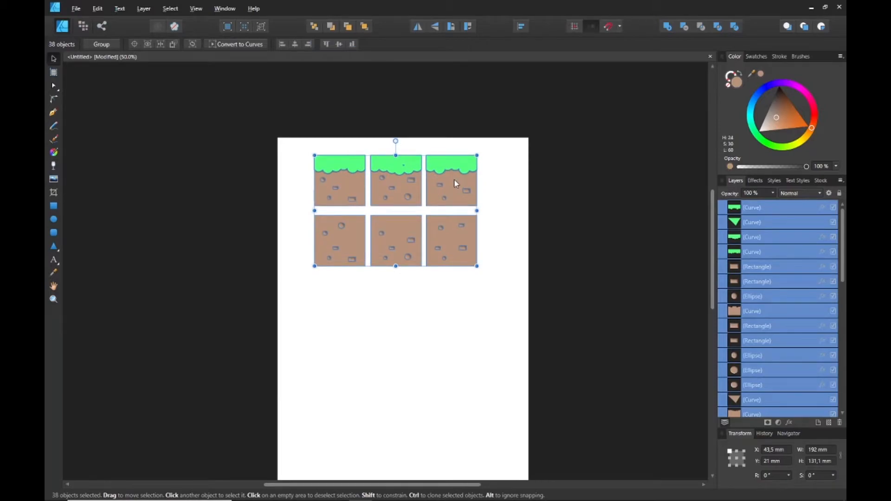
click(513, 197)
Step: Draw a tall green ellipse about 70 by 107 mm in the empty area below the tiles and place it under the first tile
scroll(514, 198, down, 2)
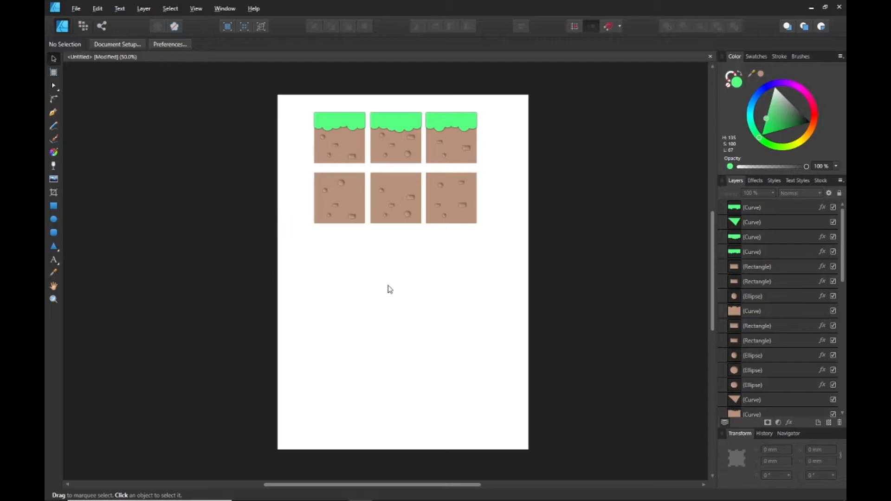
scroll(396, 290, up, 2)
drag(396, 291, 371, 223)
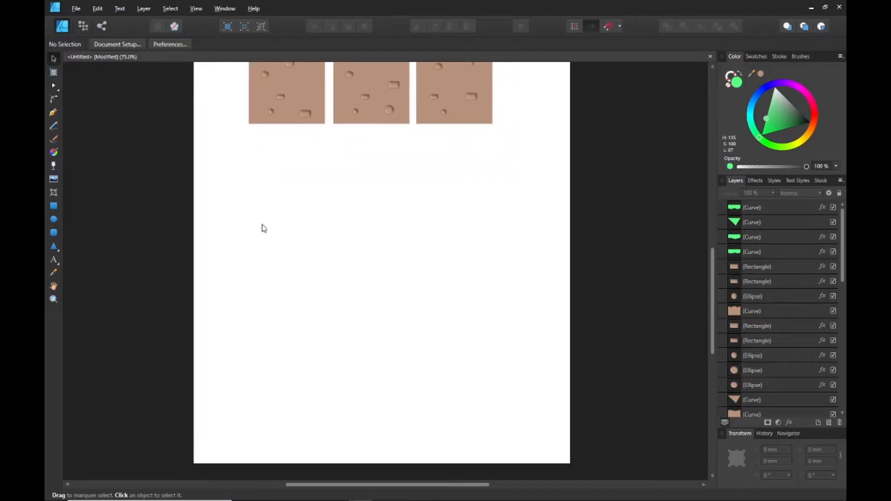
click(54, 220)
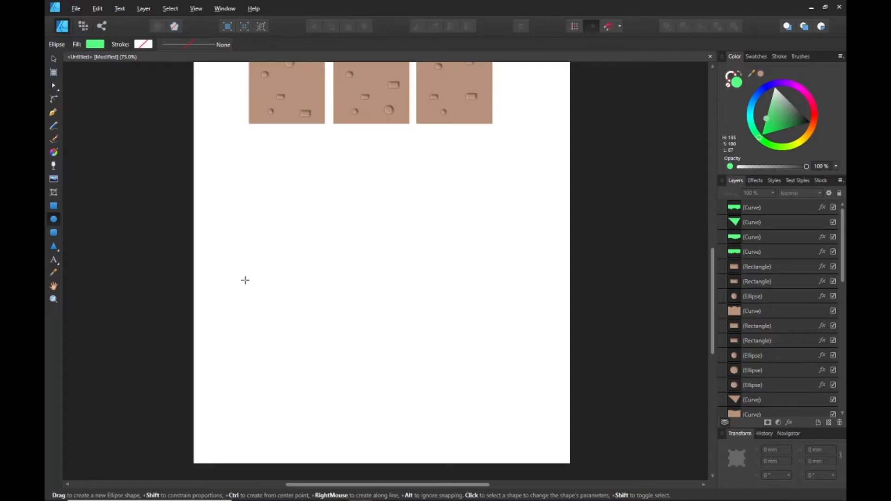
drag(250, 317, 337, 180)
click(54, 60)
drag(299, 251, 294, 233)
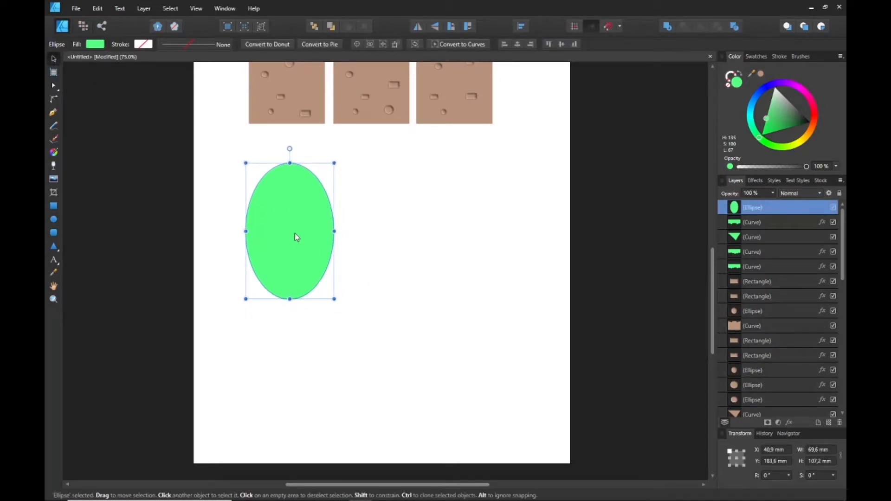
Step: Apply a diagonal linear gradient to the large ellipse and set its end stop to light green with hue 135, saturation 100 and lightness 80
click(54, 153)
drag(304, 197, 238, 271)
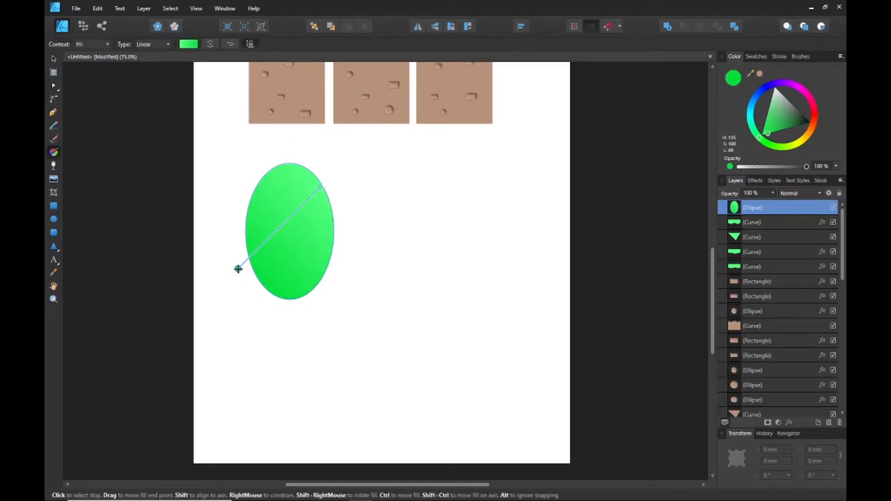
click(195, 44)
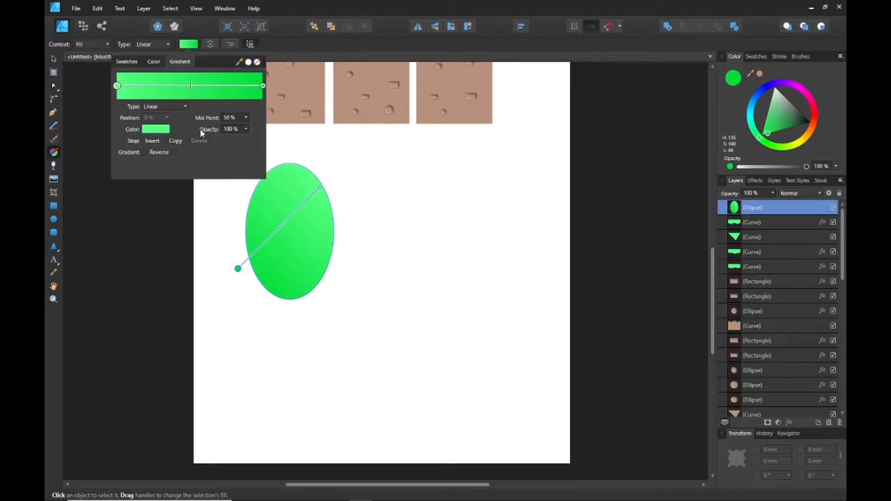
click(263, 86)
click(159, 131)
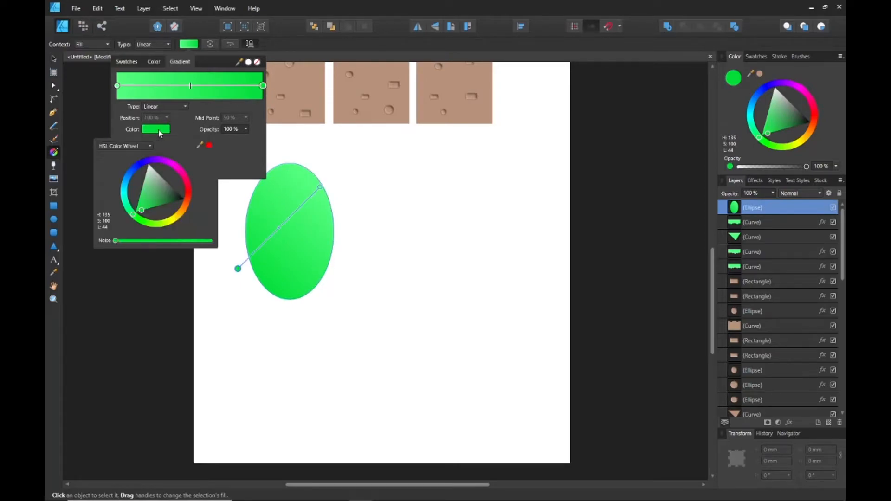
drag(148, 201, 142, 183)
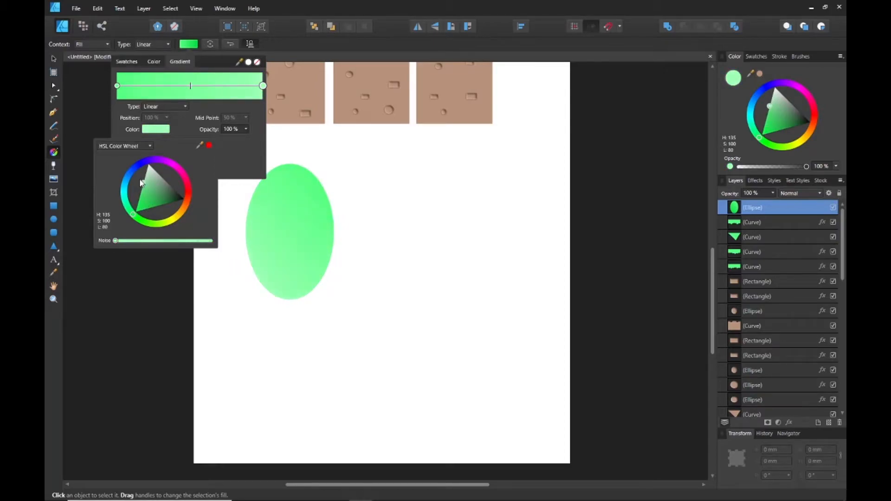
Step: Change the start stop of the large ellipse's gradient to a darker, more muted green with hue 135 and saturation 67
click(117, 86)
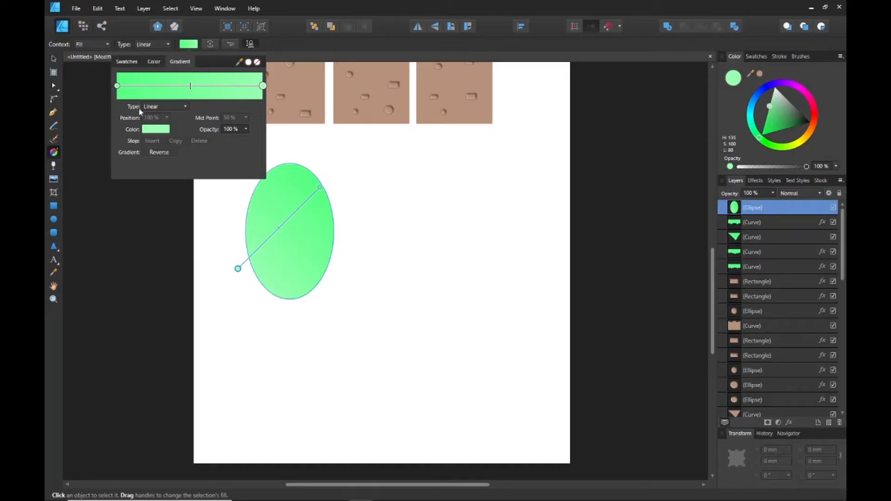
click(117, 86)
click(151, 131)
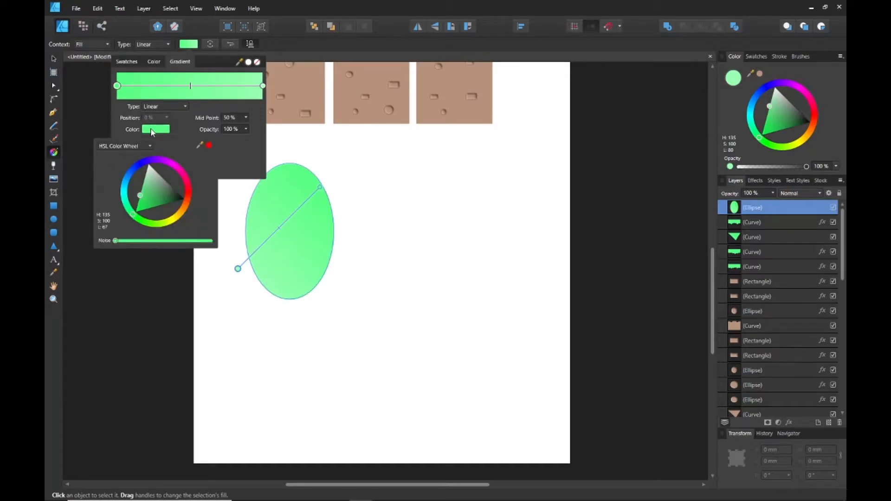
drag(145, 194, 148, 198)
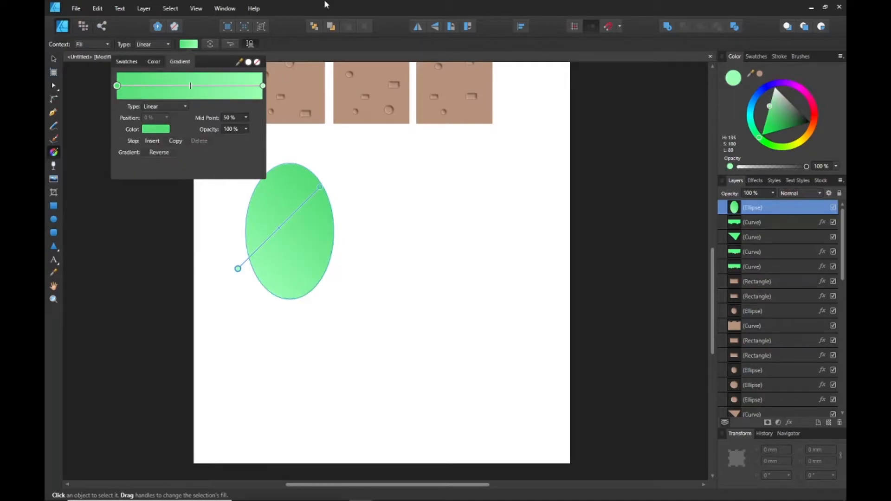
Step: Redirect the gradient from dark at the ellipse's lower left to light beyond its upper right, and nudge the ellipse slightly up and right
drag(320, 190, 369, 161)
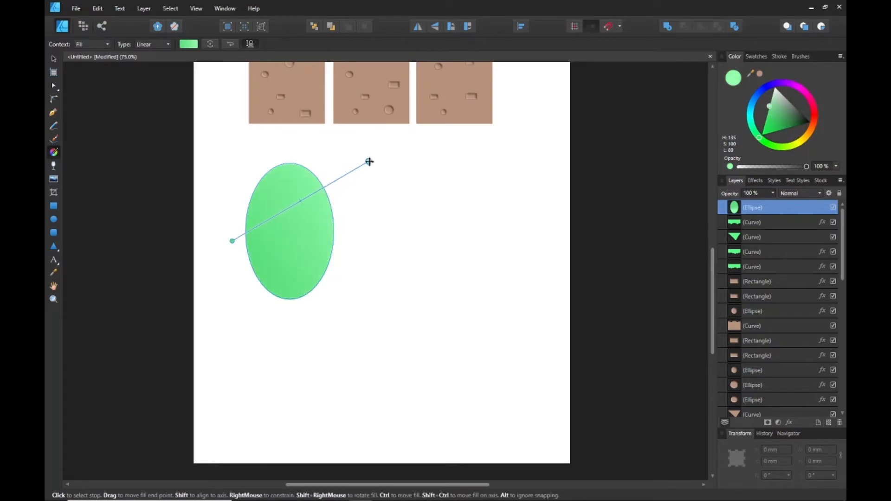
drag(233, 243, 256, 252)
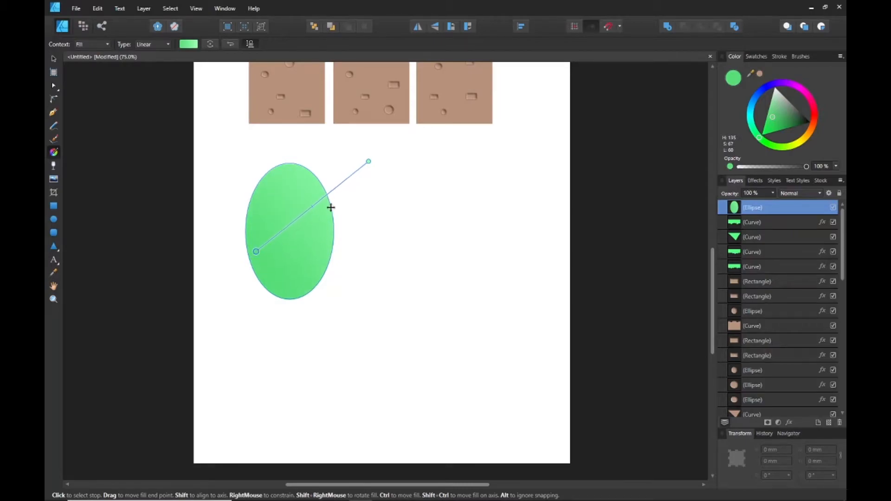
drag(368, 161, 365, 170)
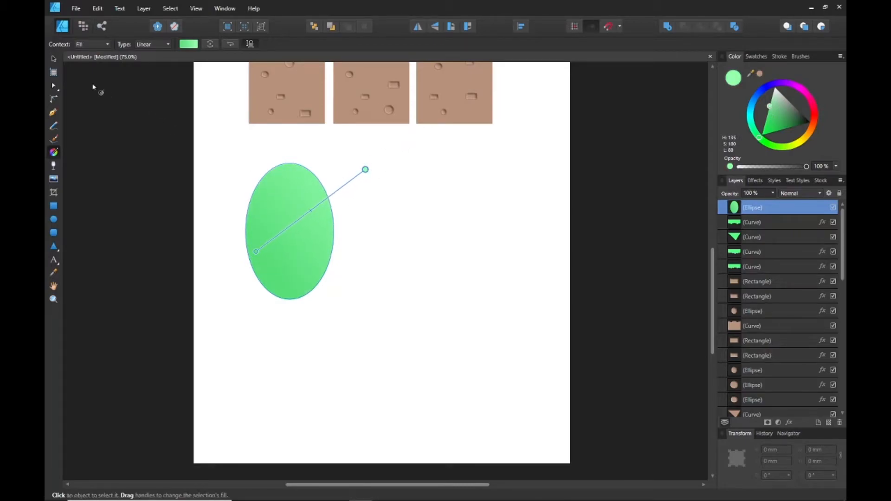
click(53, 60)
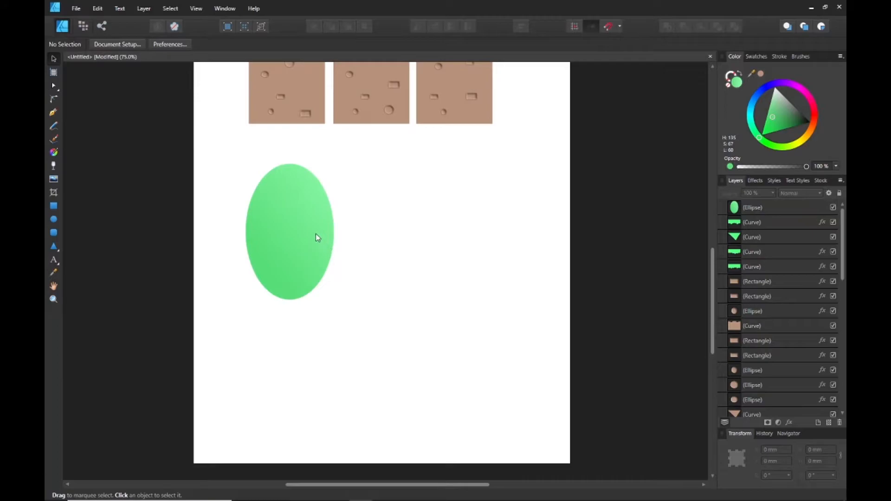
drag(315, 234, 327, 226)
click(414, 255)
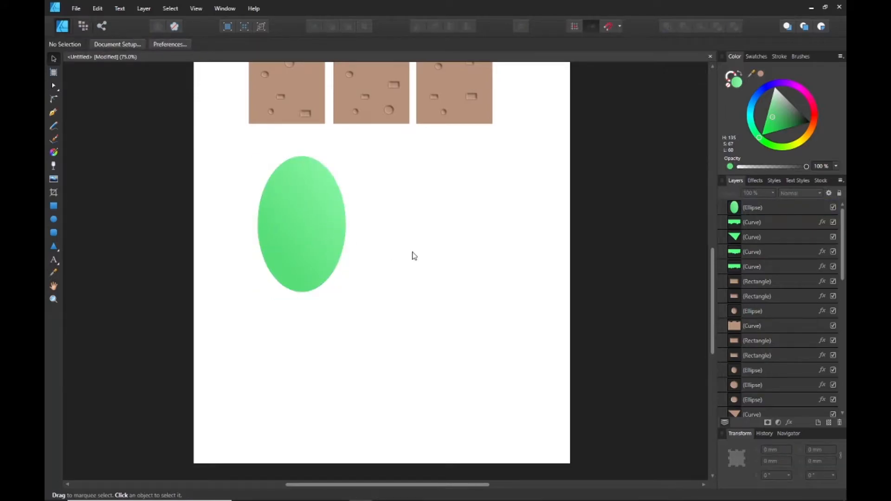
Step: Draw a small upright ellipse about 7.3 by 13.8 mm to the right of the large ellipse
scroll(364, 238, up, 1)
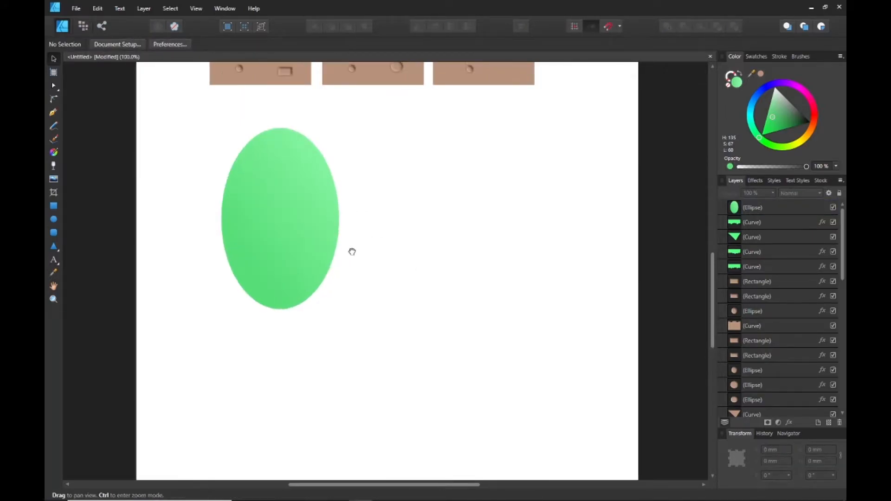
click(53, 221)
mouse_move(358, 252)
mouse_down()
mouse_move(372, 227)
mouse_move(392, 263)
mouse_move(416, 279)
mouse_up()
scroll(365, 244, up, 2)
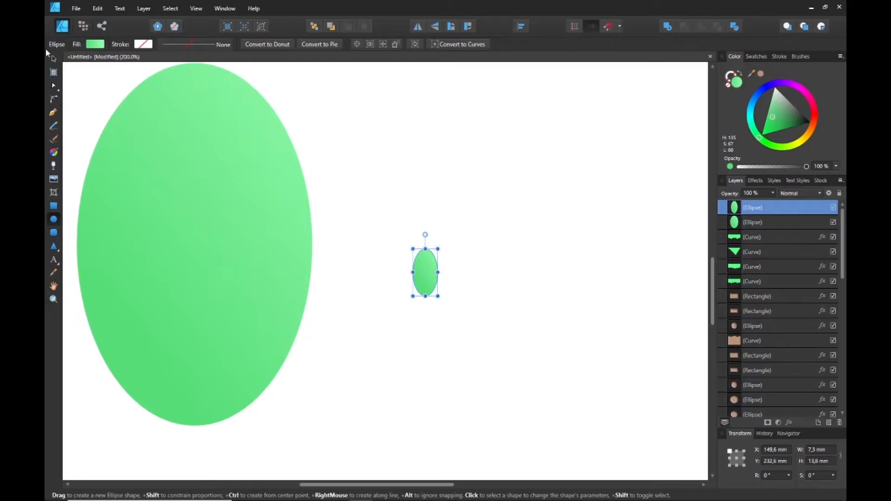
Step: Replace the small ellipse's gradient with a solid green sampled from the left part of the large ellipse
click(54, 58)
click(96, 44)
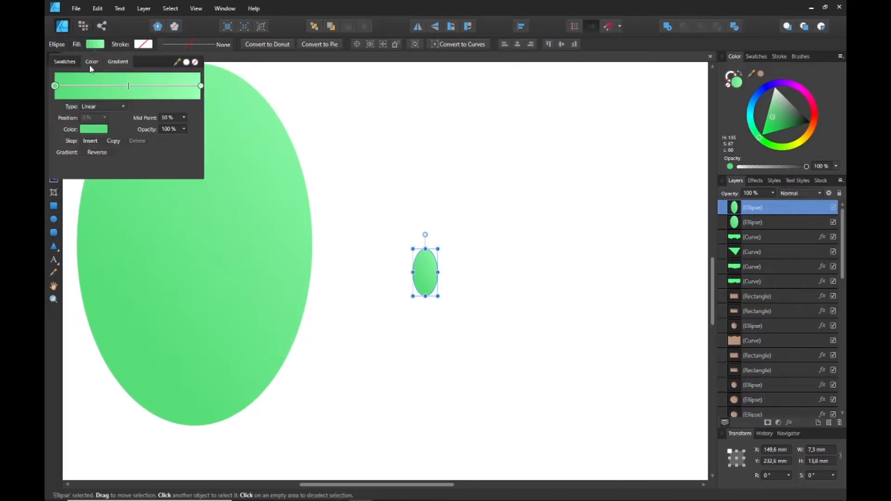
click(91, 63)
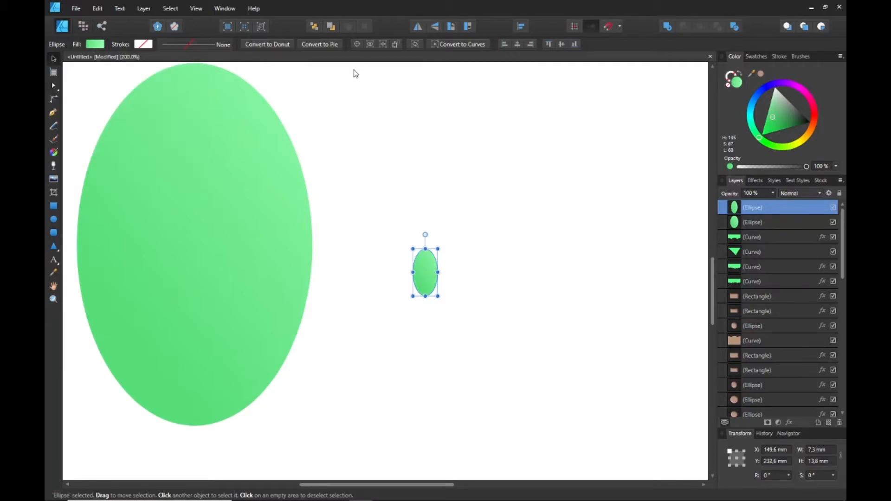
key(i)
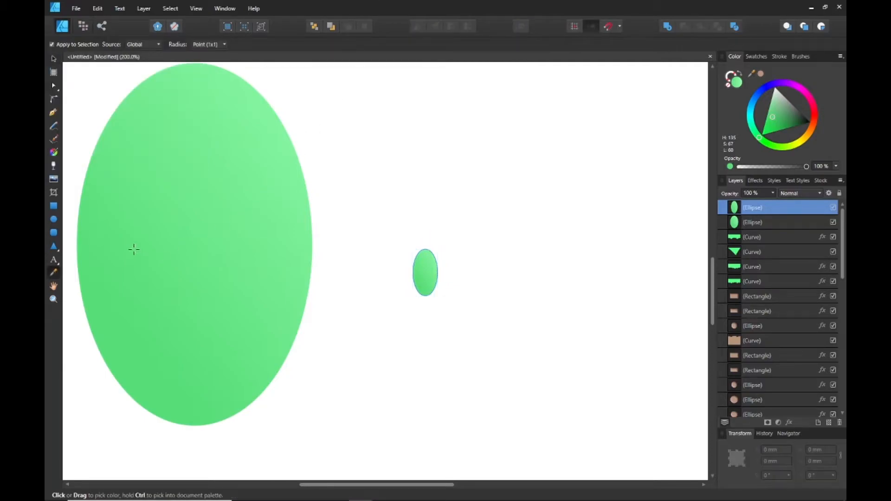
click(126, 235)
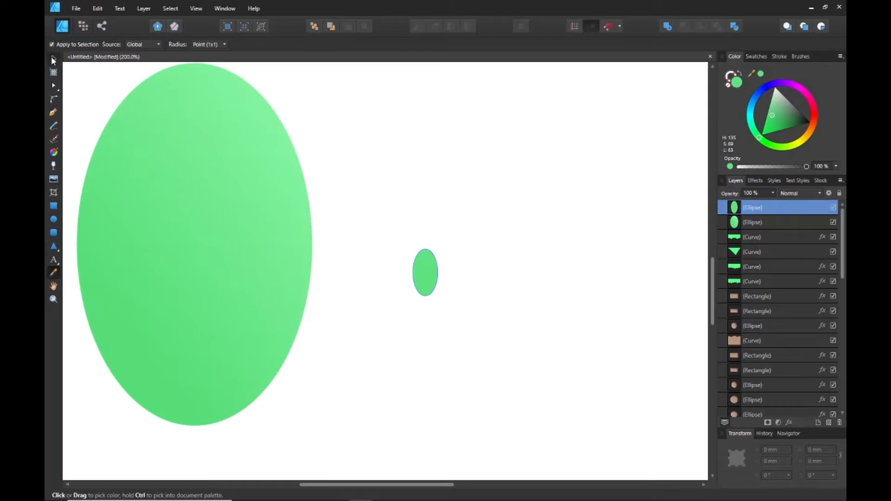
Step: Make the small ellipse's fill a stronger green with hue 135, saturation 78 and lightness 59, and move it up and left
click(52, 58)
click(98, 45)
drag(129, 127, 117, 130)
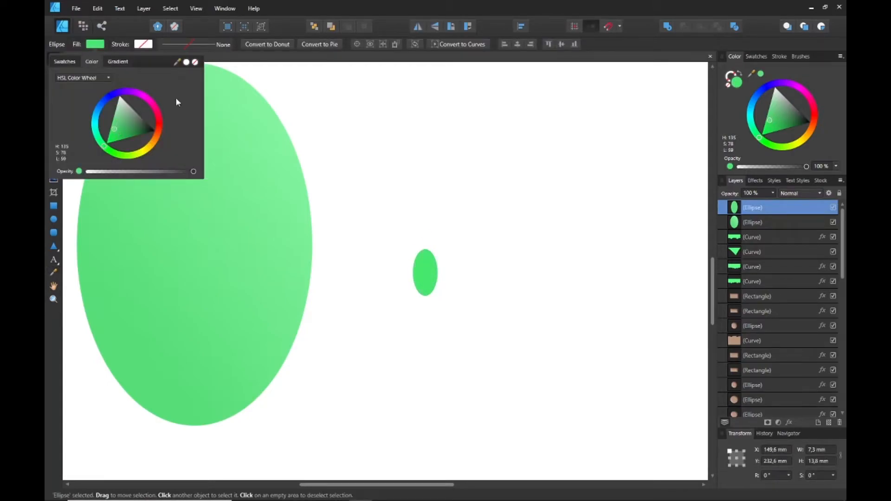
drag(412, 249, 402, 237)
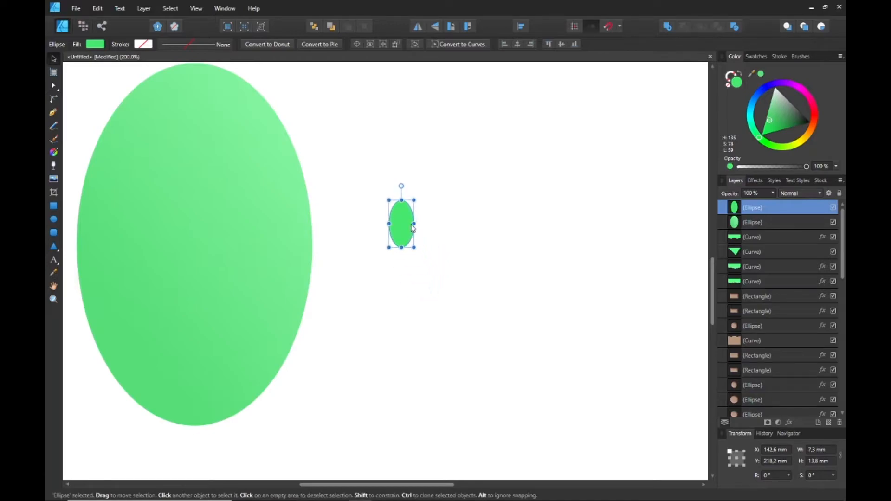
Step: Duplicate the small ellipse twice and fan the copies about 30° clockwise and 45° counterclockwise into a three-leaf cluster
key(ctrl+j)
drag(401, 186, 420, 192)
drag(401, 227, 411, 230)
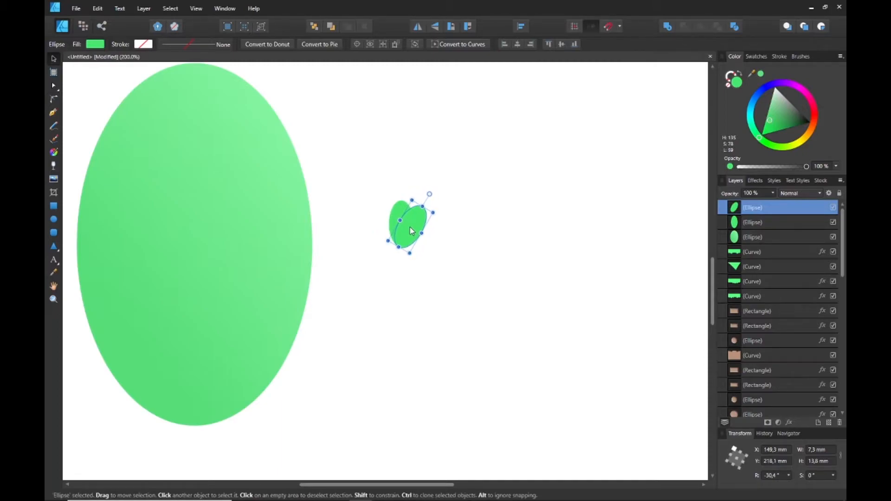
key(ctrl+j)
drag(428, 193, 383, 200)
drag(422, 233, 403, 236)
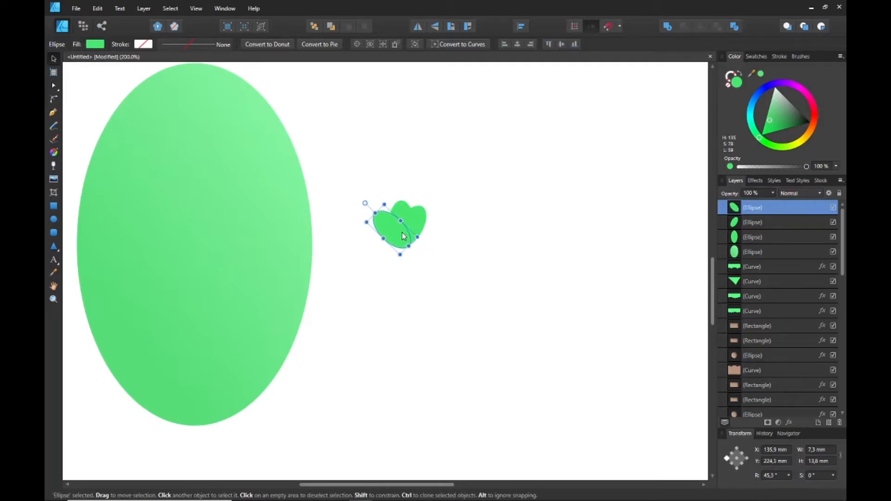
Step: Shrink the three-leaf cluster to about 10.4 by 10.5 mm and place it, leaning outward, on the large ellipse's upper left edge
click(406, 289)
drag(361, 170, 465, 275)
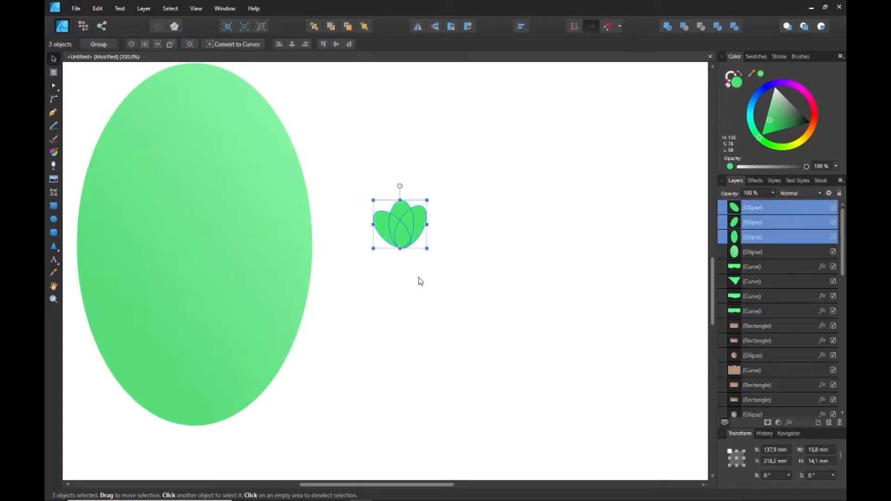
drag(360, 292, 459, 349)
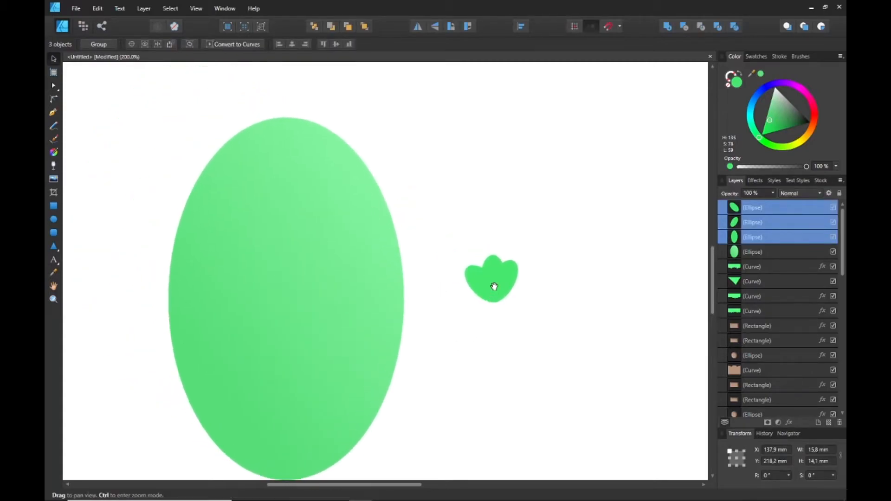
drag(497, 286, 192, 231)
drag(214, 199, 161, 215)
click(134, 171)
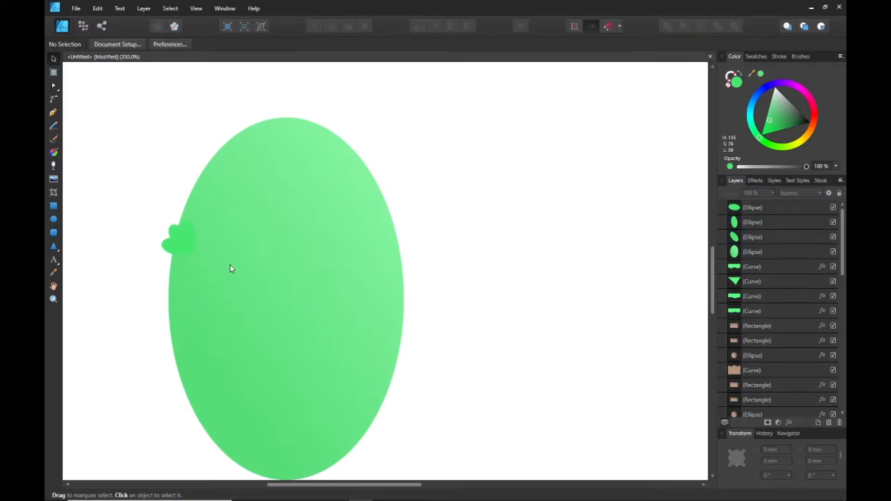
Step: Recolor the leaf cluster with the green sampled from the adjacent area of the large ellipse
scroll(231, 267, down, 1)
drag(181, 151, 232, 204)
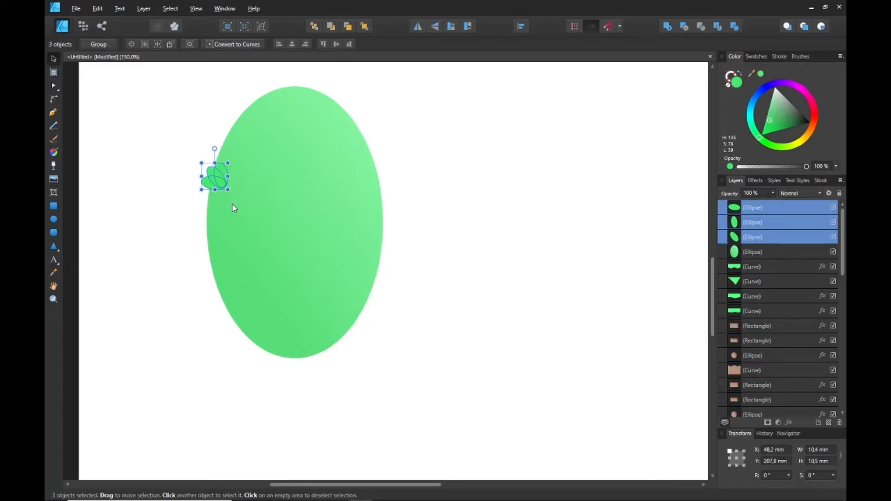
key(i)
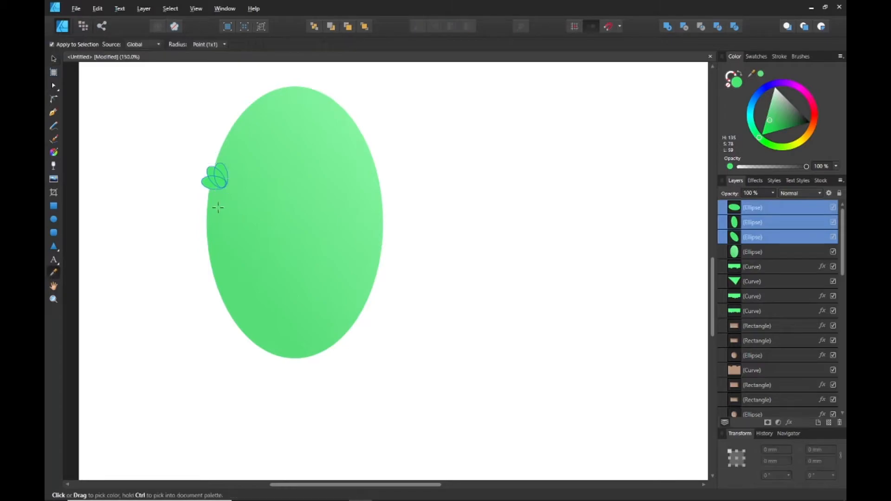
click(53, 58)
click(123, 131)
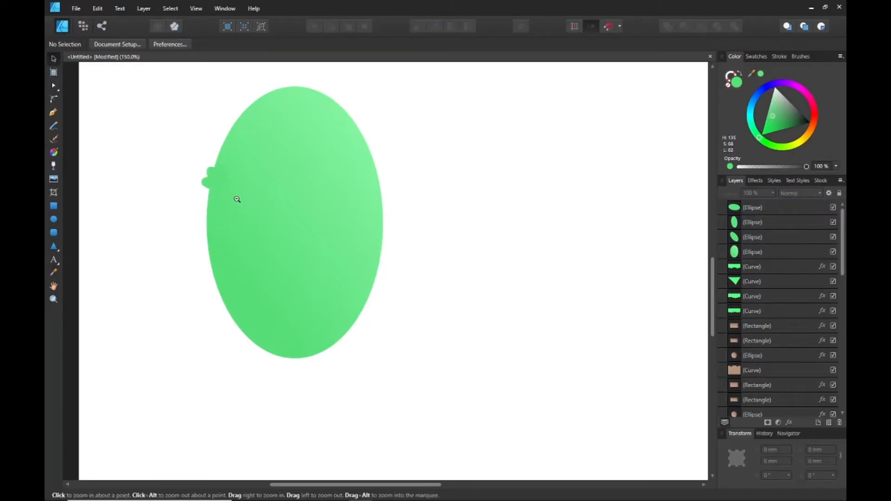
Step: Duplicate the leaf cluster farther down the large ellipse's left edge and rotate the copy about 52.5° so it points outward
scroll(225, 185, up, 1)
drag(131, 91, 237, 204)
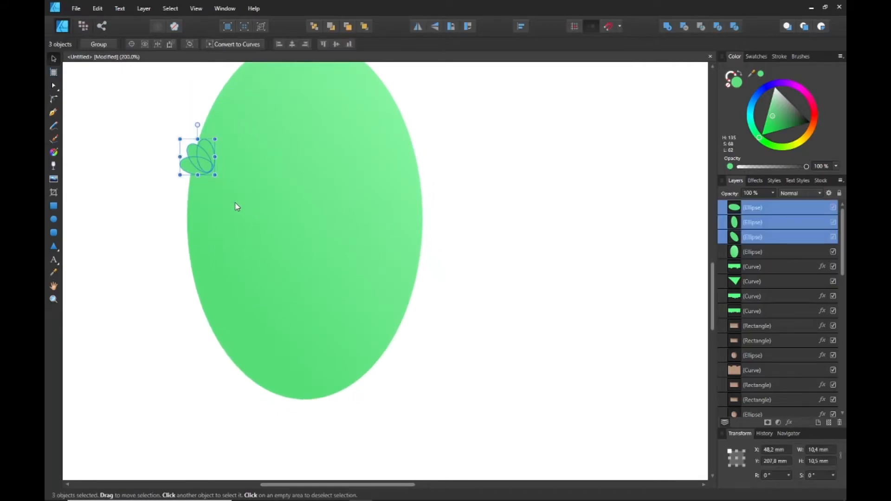
drag(203, 164, 204, 259)
drag(201, 220, 198, 267)
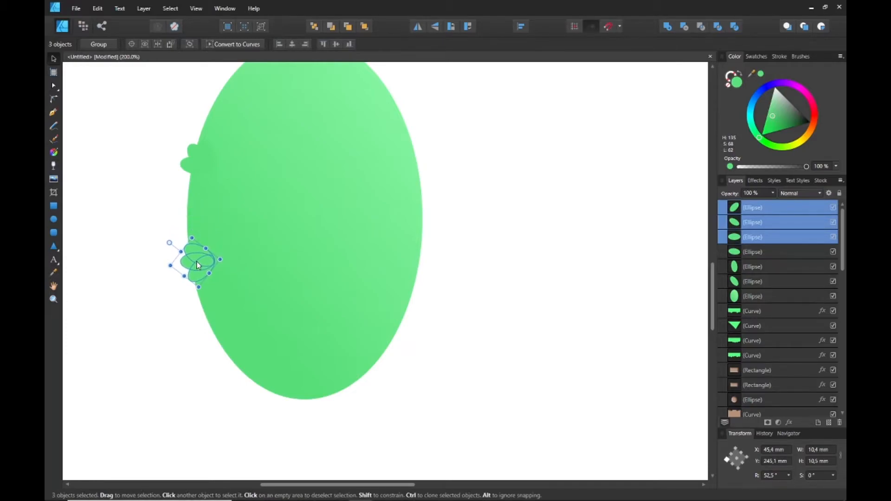
click(134, 246)
Step: Copy the lower leaf cluster down to the large ellipse's lower left edge
key(space)
drag(177, 227, 198, 334)
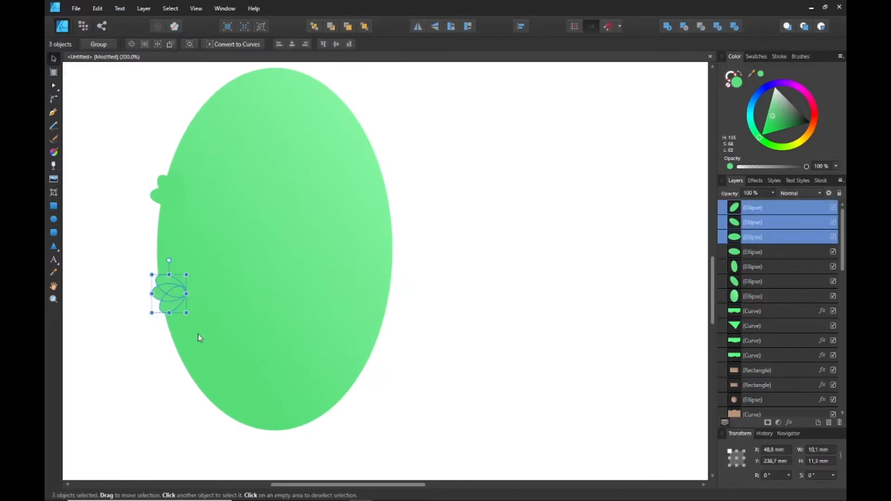
drag(165, 292, 205, 360)
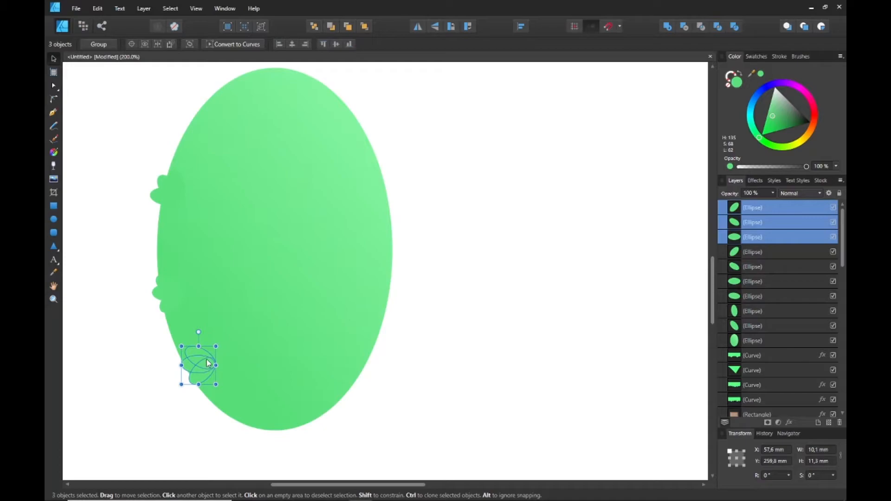
Step: Fill the gap between the two lower left clusters with copied leaves, placing a slanted leaf along the edge
click(205, 363)
drag(208, 363, 194, 346)
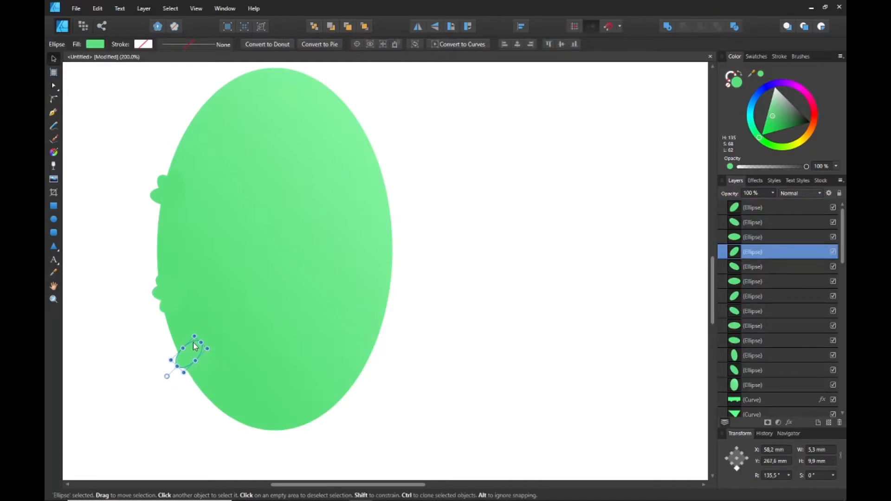
key(ctrl+z)
click(173, 298)
drag(177, 301, 177, 347)
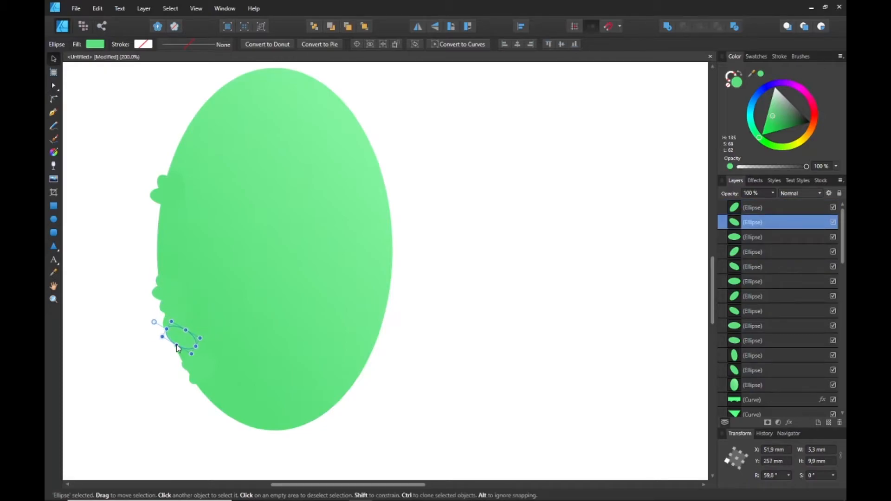
click(133, 366)
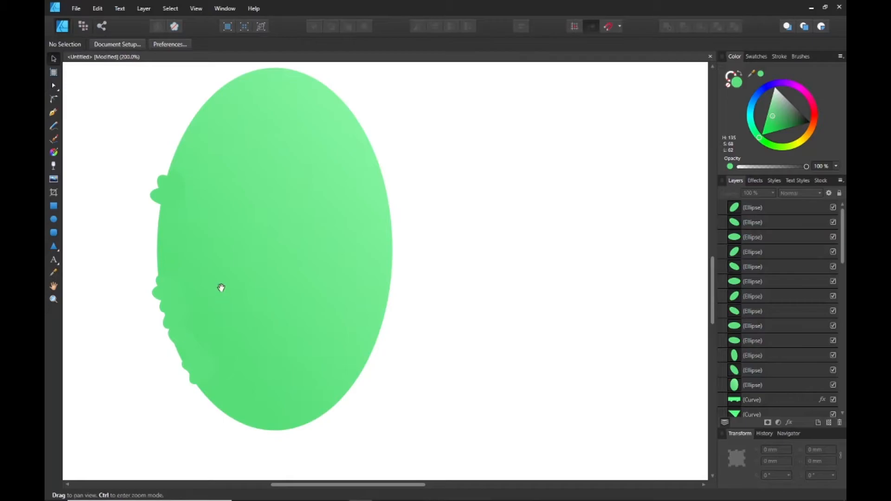
Step: Copy the upper left leaf cluster to just inside the large ellipse's top left and rotate it about 77° clockwise
ctrl+alt+click(232, 273)
drag(228, 237, 233, 292)
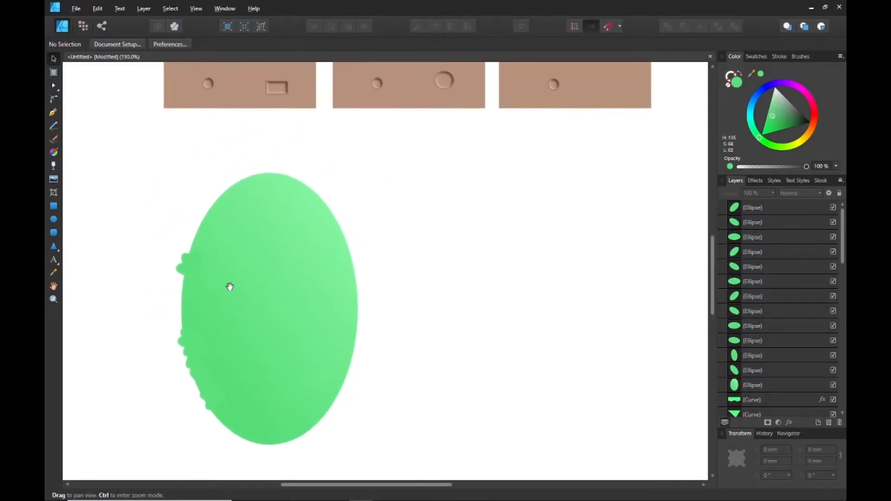
drag(159, 243, 227, 307)
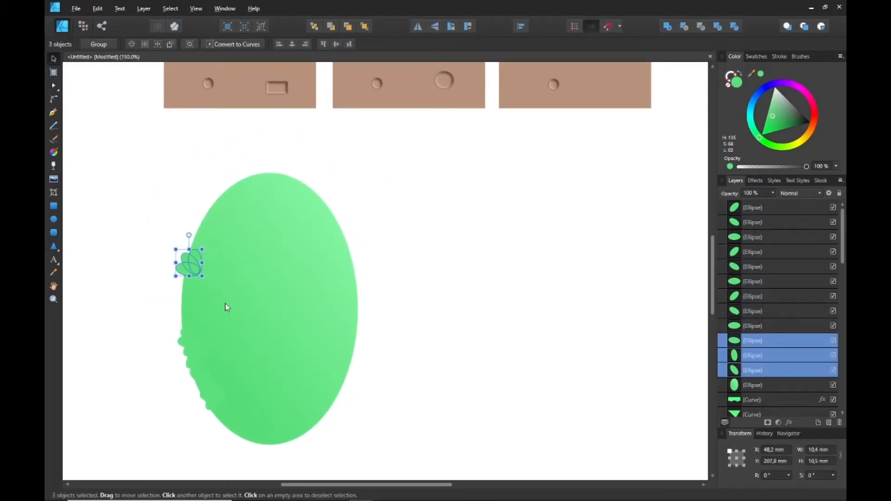
drag(201, 264, 324, 216)
drag(238, 244, 229, 219)
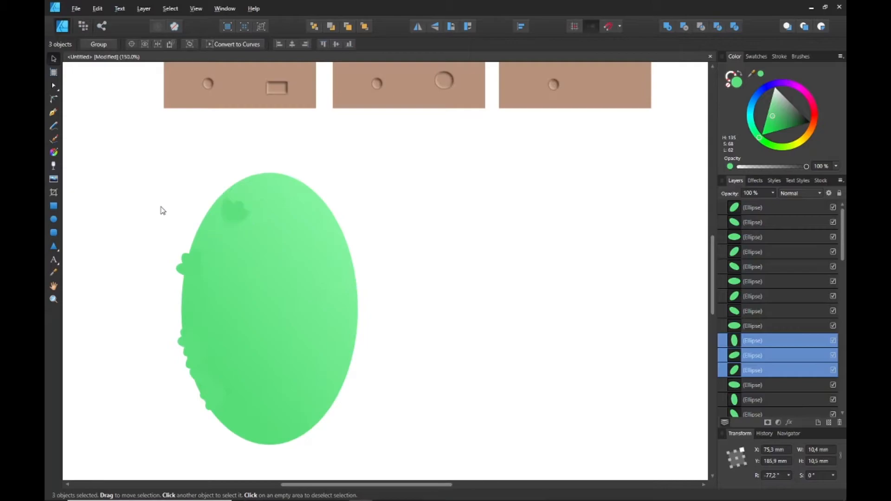
click(162, 211)
Step: Recolor the top left leaf cluster with the lighter green sampled from the large ellipse beside it
click(235, 216)
drag(210, 187, 250, 229)
scroll(250, 230, up, 3)
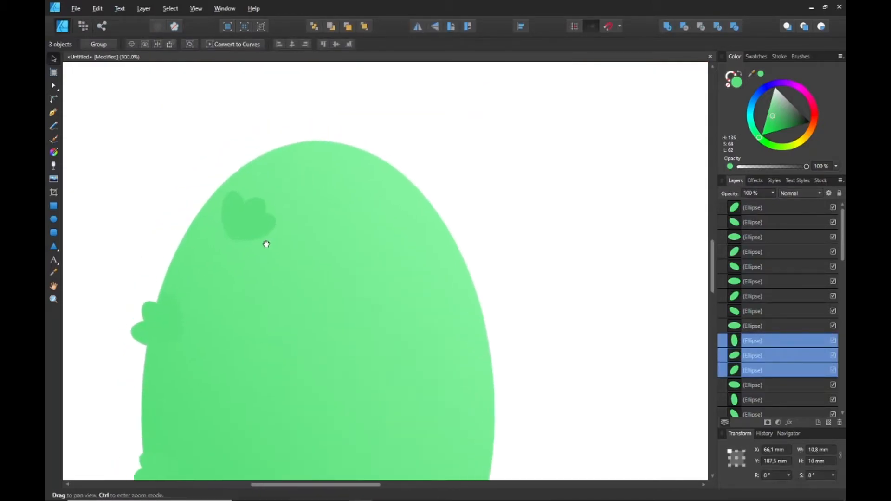
key(i)
click(214, 205)
click(52, 57)
click(82, 84)
Step: Move the lighter leaf cluster onto the large ellipse's top left edge and place copies of it running down inside the ellipse
drag(194, 178, 310, 286)
click(169, 147)
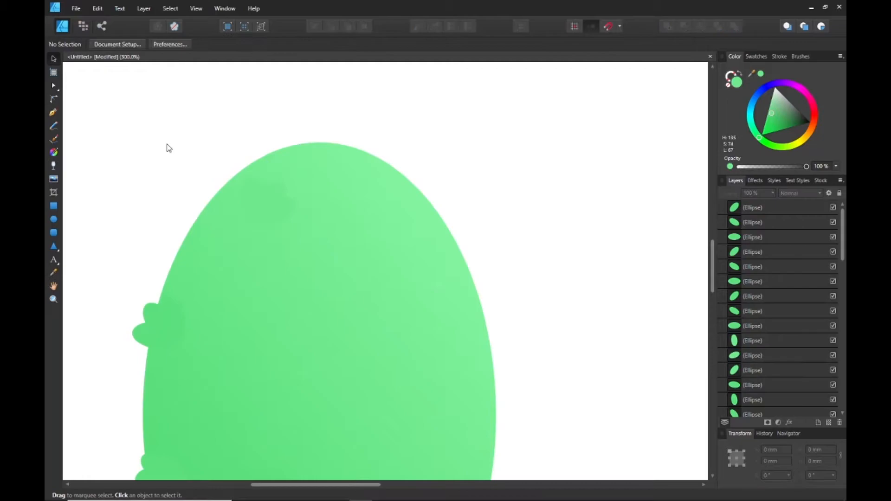
drag(207, 142, 323, 261)
mouse_move(266, 157)
mouse_down()
mouse_move(297, 172)
mouse_move(274, 155)
mouse_up()
click(123, 130)
drag(237, 126, 282, 275)
Step: Place a copy of the top leaf cluster near the large ellipse's center and rotate it about 21.4° counterclockwise
key(z)
alt+click(309, 309)
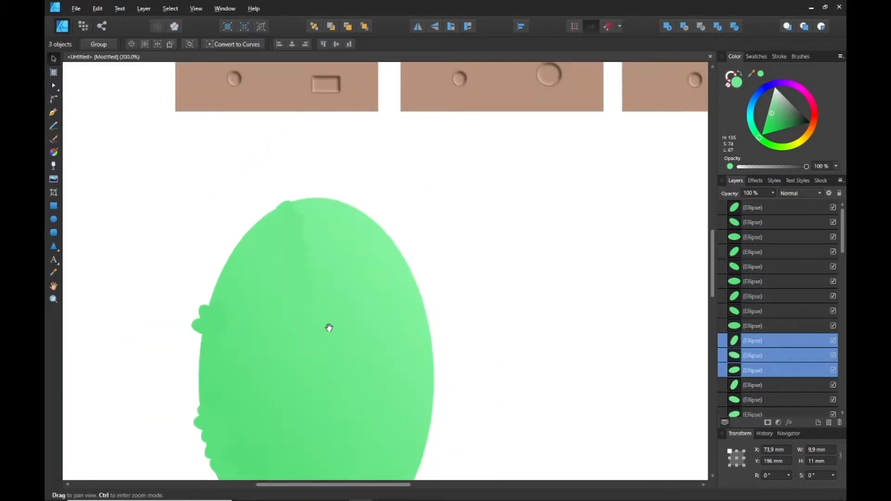
drag(328, 325, 260, 213)
key(v)
key(ctrl+j)
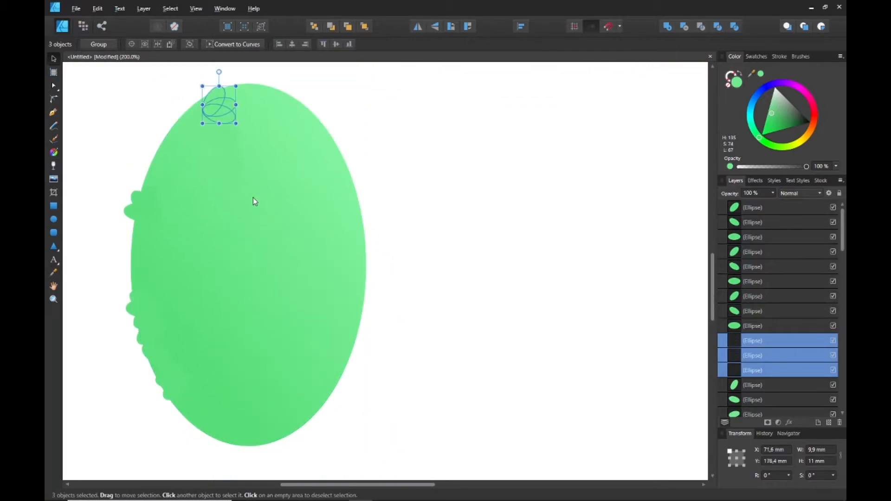
drag(213, 109, 260, 244)
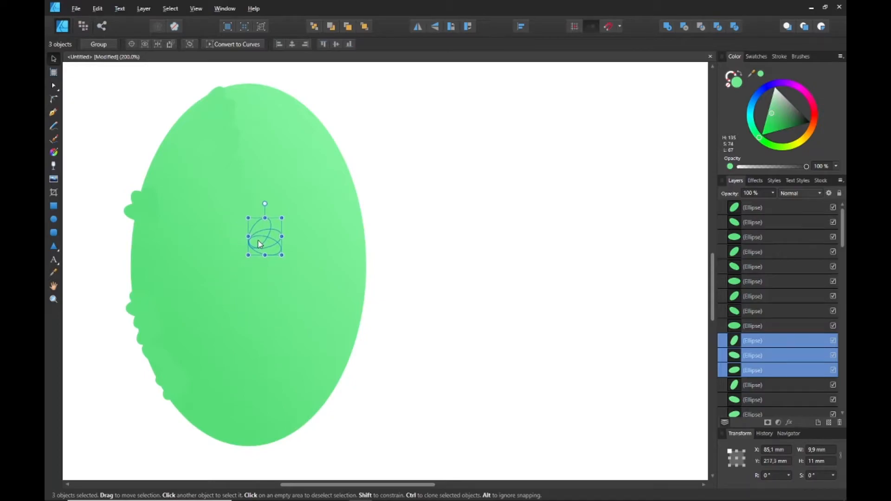
drag(265, 204, 253, 206)
drag(270, 246, 264, 250)
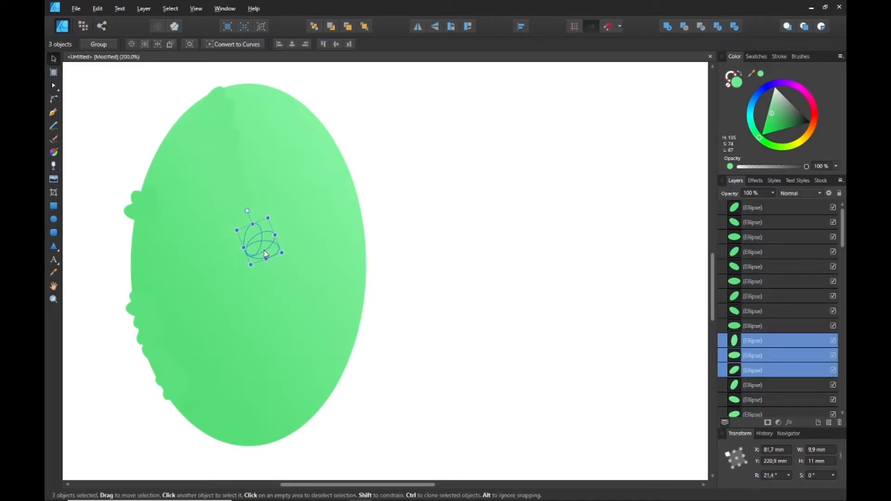
Step: Add two more cluster copies continuing rightward from the center, rotated about 32.8° and 63.2° counterclockwise
key(ctrl+v)
drag(220, 107, 282, 268)
drag(280, 232, 263, 239)
drag(288, 288, 293, 289)
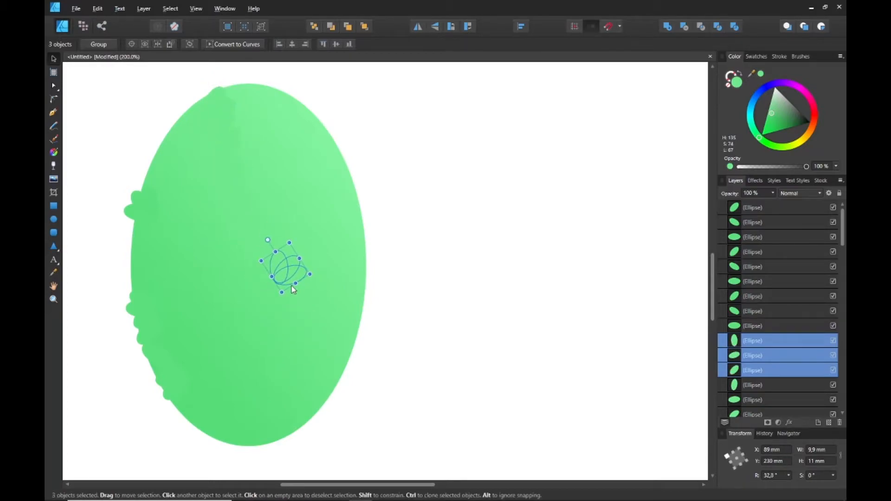
key(ctrl+v)
drag(216, 105, 322, 291)
mouse_move(324, 253)
mouse_down()
mouse_move(293, 270)
mouse_move(322, 278)
mouse_move(319, 265)
mouse_up()
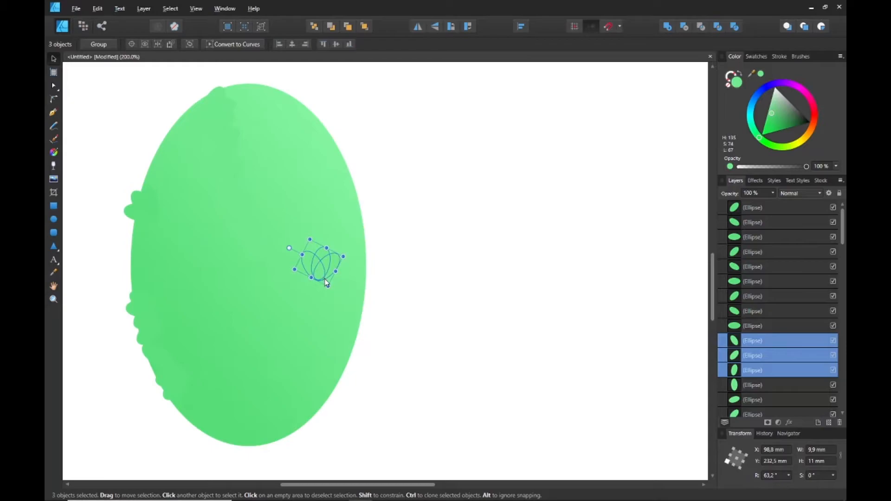
Step: Place two leaf cluster copies on the large ellipse's right edge, one just below the other
key(ctrl+v)
drag(219, 105, 364, 275)
drag(363, 242, 344, 277)
click(414, 224)
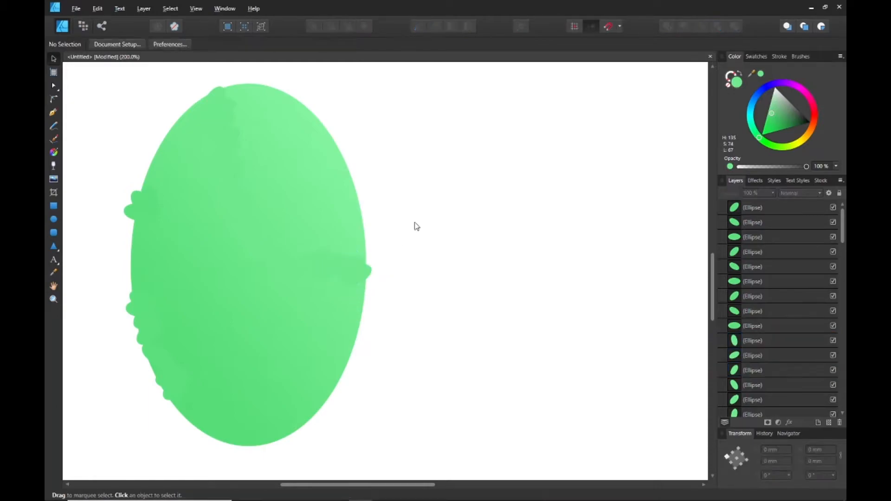
drag(410, 243, 327, 304)
drag(351, 272, 334, 292)
Step: Copy a leaf cluster to the large ellipse's upper right edge and recolor it with a sampled lighter green
drag(349, 293, 331, 157)
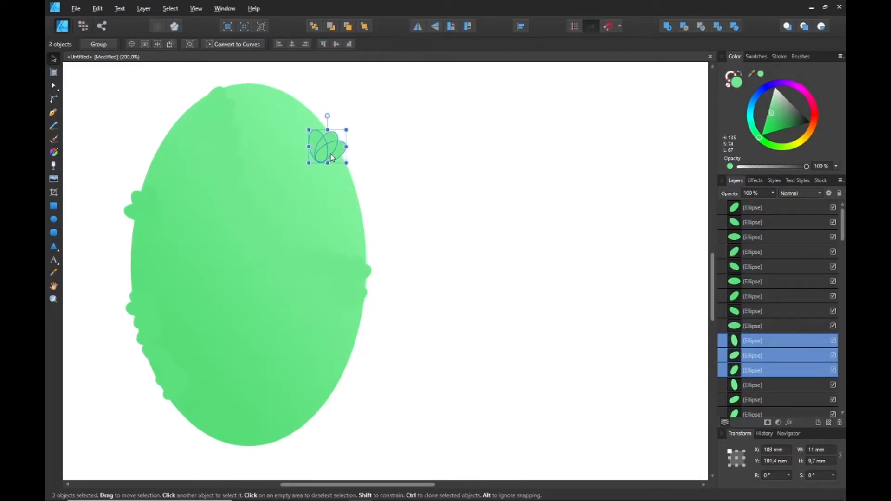
key(i)
click(223, 110)
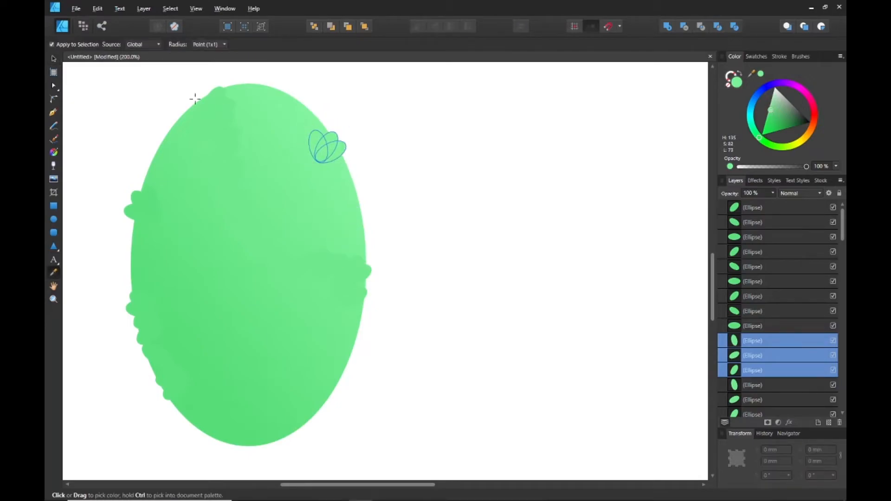
click(53, 60)
click(428, 171)
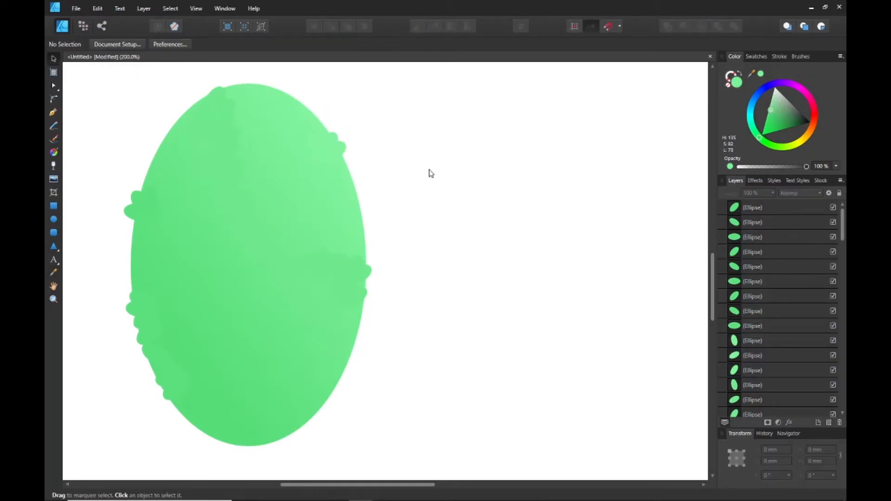
Step: Examine the overall shape and shading of the leafy ellipse beneath the ground tiles, from afar and close up
ctrl+alt+click(386, 242)
ctrl+alt+click(384, 246)
ctrl+alt+click(384, 247)
drag(403, 260, 384, 251)
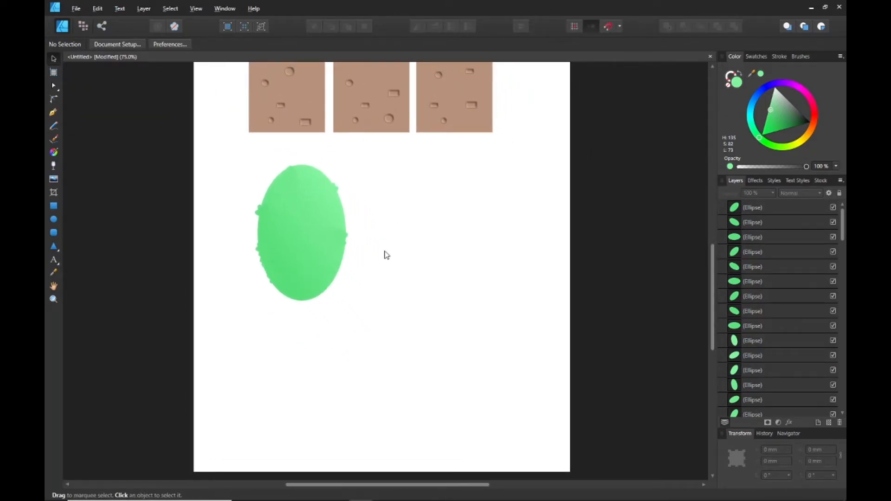
drag(236, 149, 389, 324)
click(419, 262)
ctrl+click(318, 248)
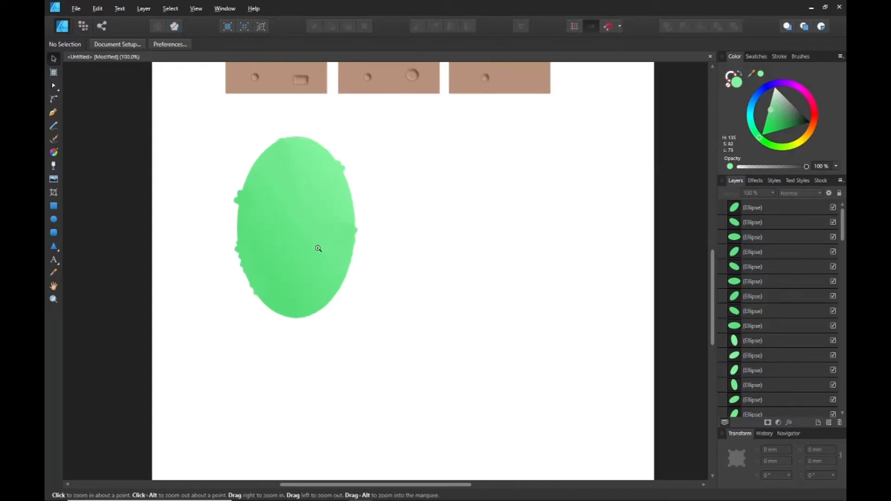
ctrl+click(318, 248)
drag(344, 252, 376, 293)
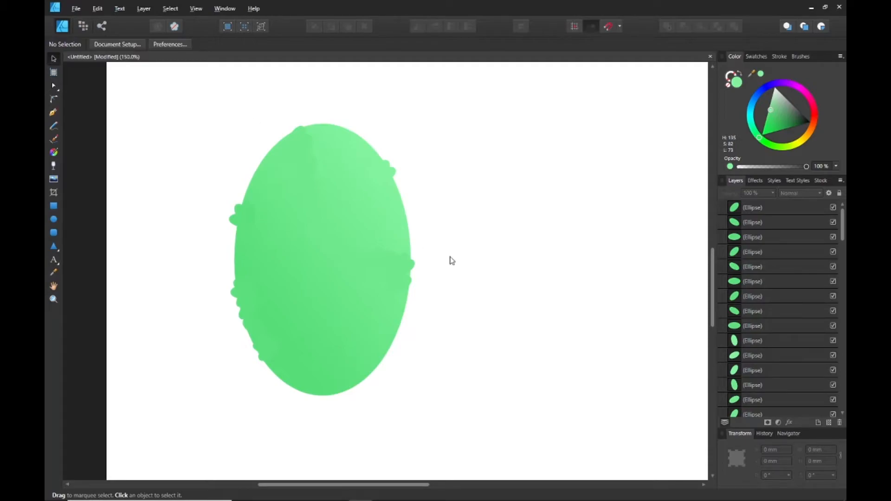
Step: Draw a rectangular trunk about 11.5 mm wide and 61.7 mm high below the large ellipse and send it behind the foliage
drag(499, 288, 469, 207)
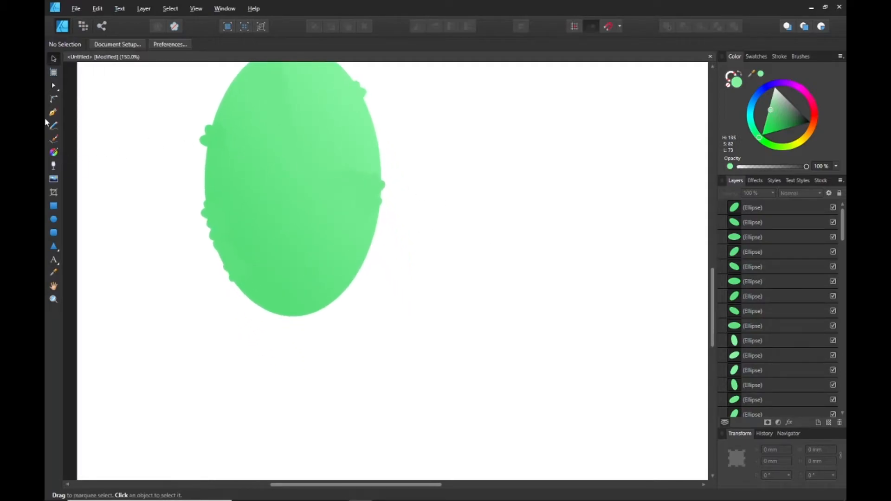
click(53, 205)
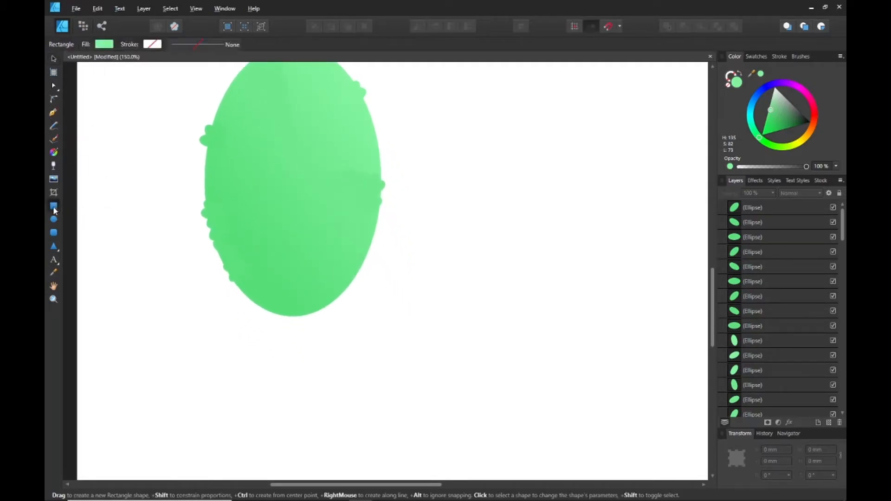
drag(272, 336, 260, 278)
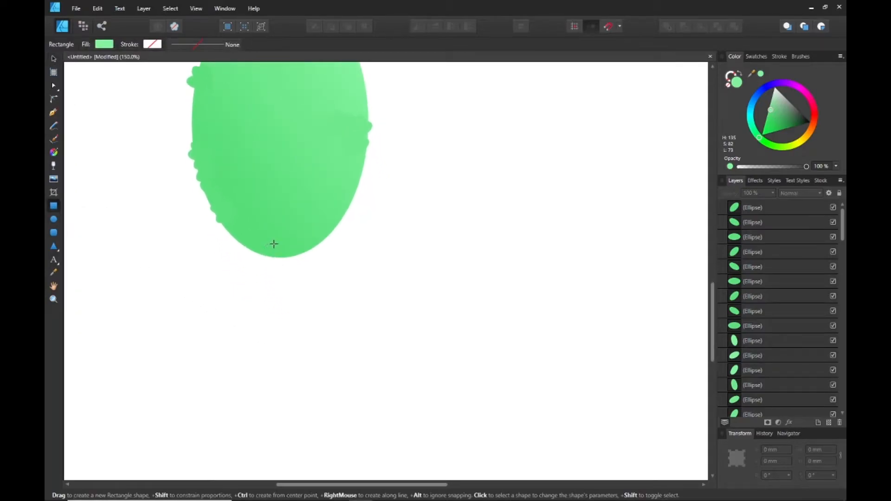
mouse_move(263, 244)
mouse_down()
mouse_move(293, 352)
mouse_move(293, 400)
mouse_up()
click(55, 59)
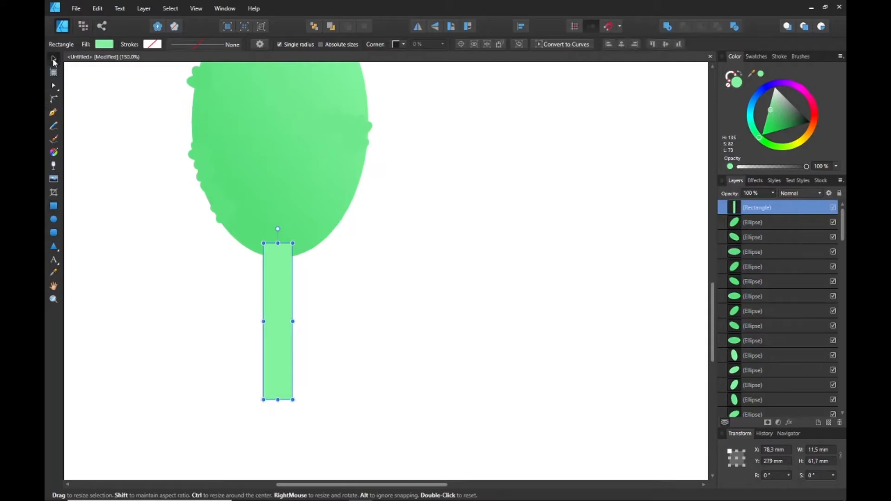
click(314, 25)
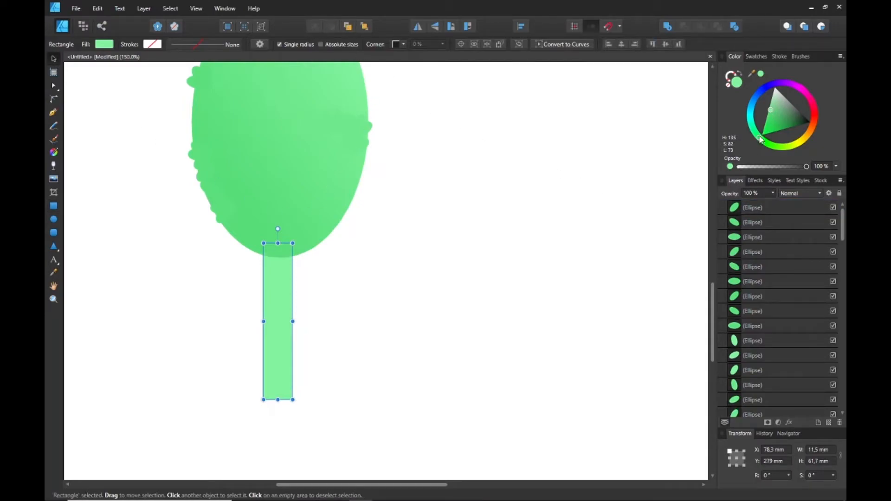
Step: Recolor the trunk rectangle with a brown fill of hue 23, saturation 38 and lightness 38
click(105, 45)
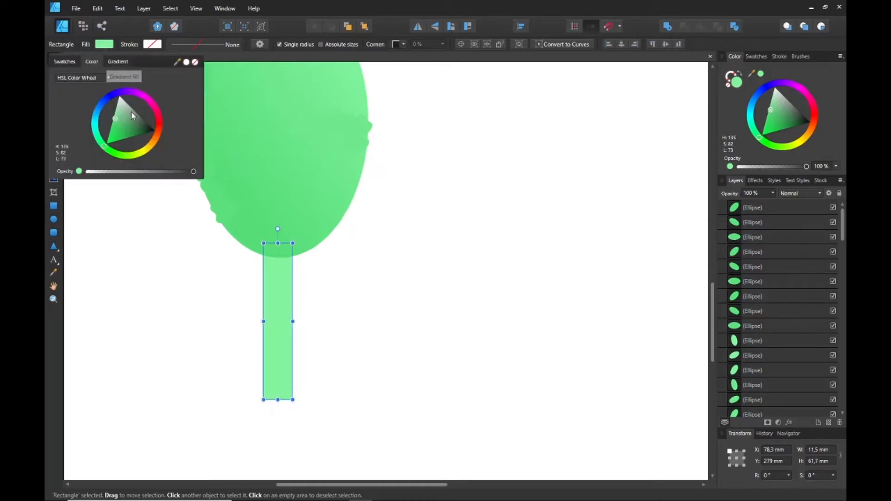
drag(157, 119, 125, 115)
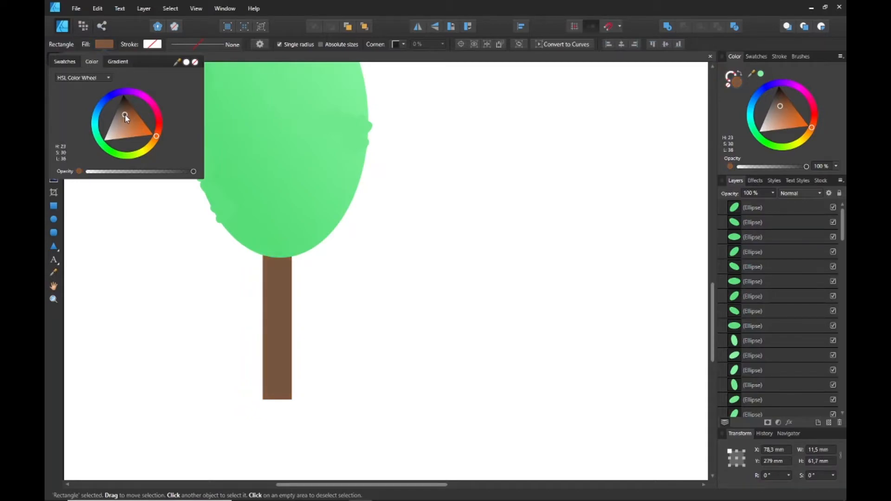
click(318, 2)
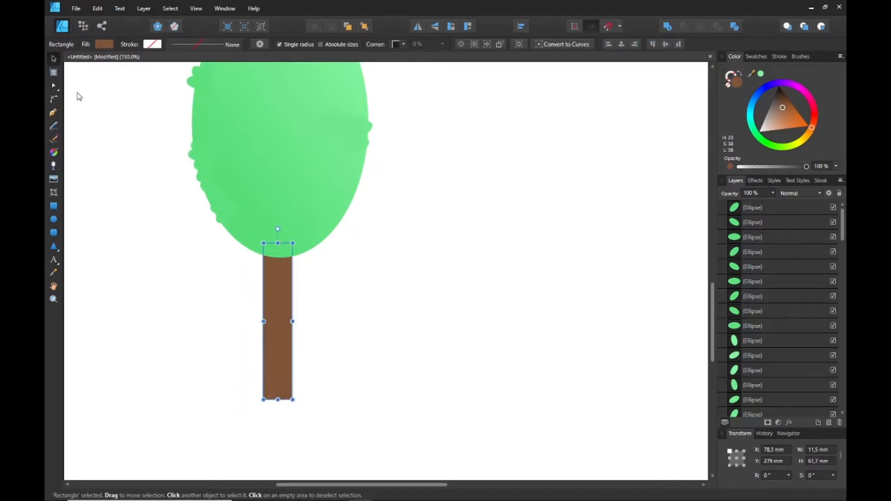
Step: Open the gradient fill settings for the brown trunk rectangle
click(103, 45)
click(118, 62)
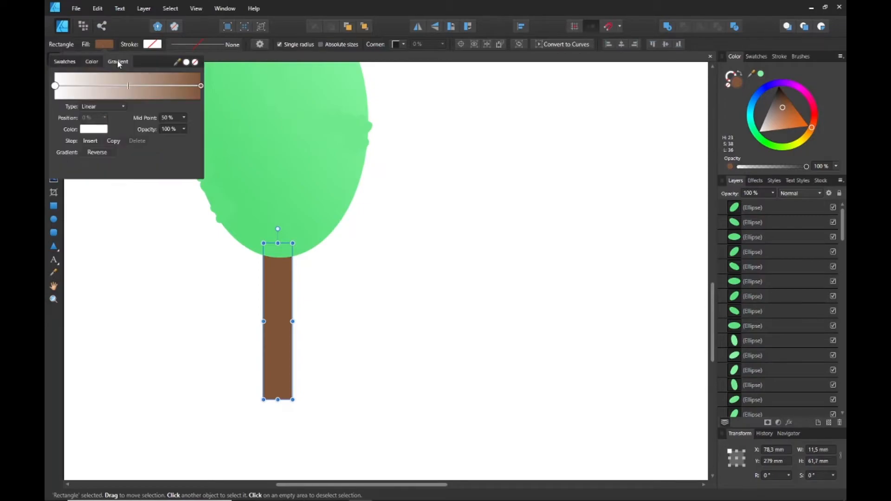
Step: Give the trunk rectangle a linear gradient fill, changing its white stop to a muted dark red of about H 358, S 36, L 37
click(55, 86)
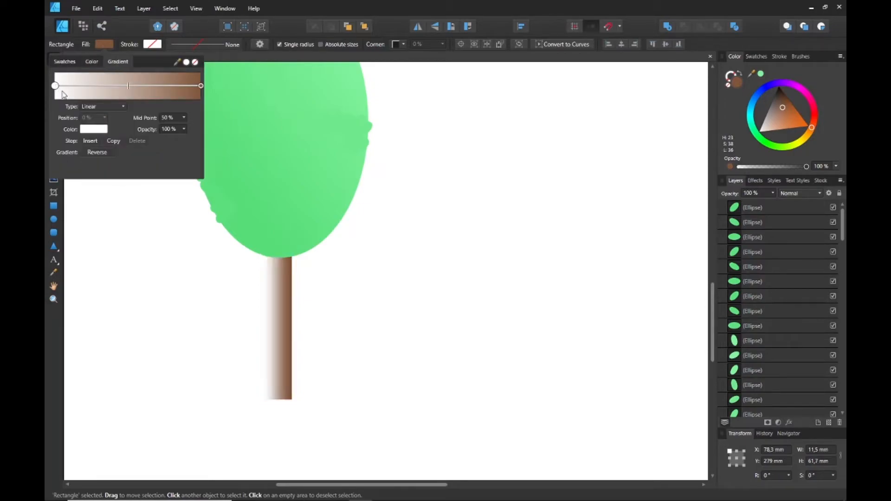
click(93, 129)
drag(142, 191, 108, 185)
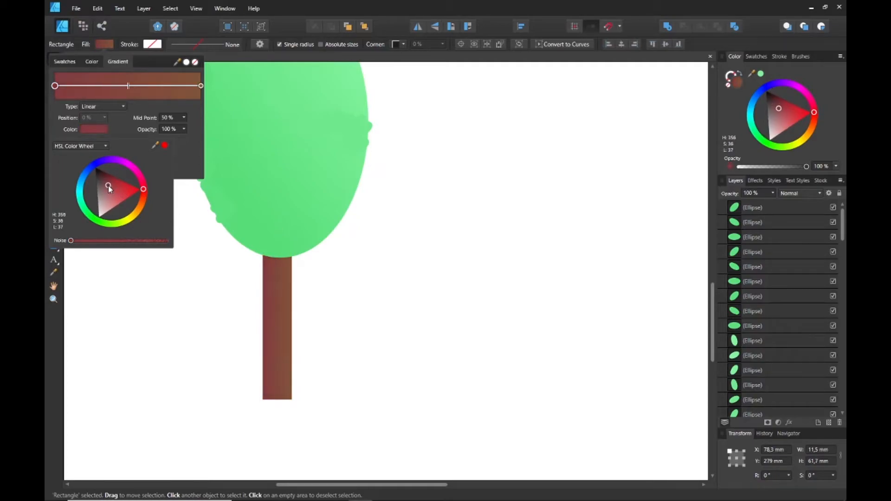
click(79, 201)
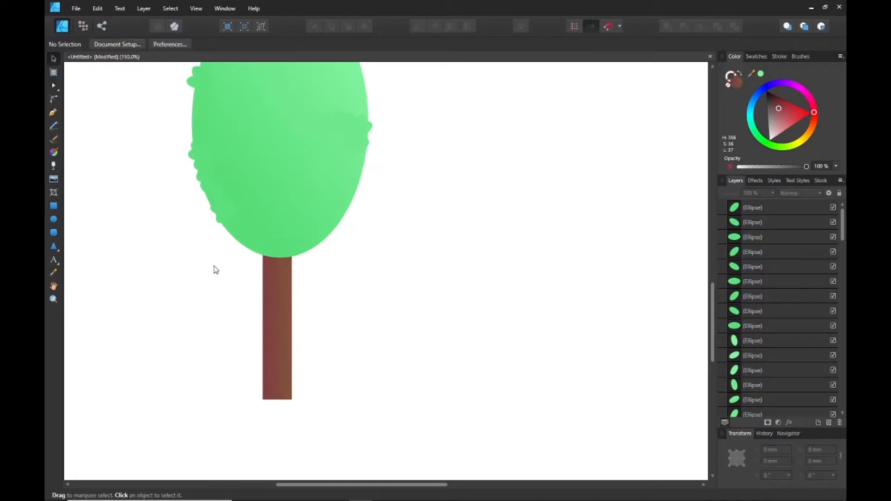
Step: Reorient the trunk's gradient vertically, with red just below the foliage blending to brown near the trunk's middle
click(281, 284)
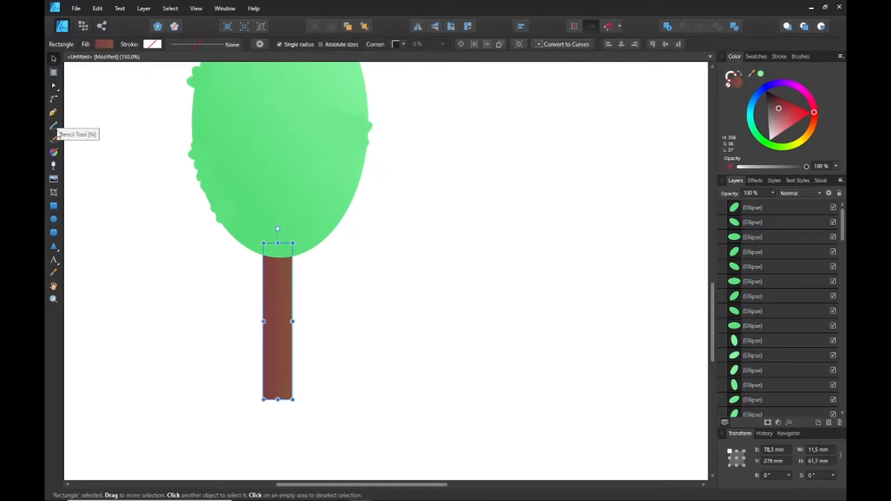
click(53, 152)
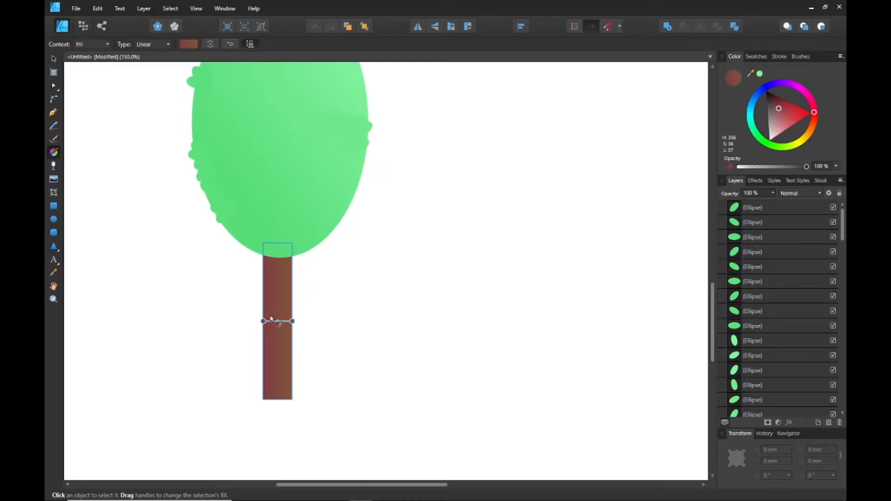
drag(263, 321, 289, 251)
drag(292, 321, 280, 331)
click(53, 58)
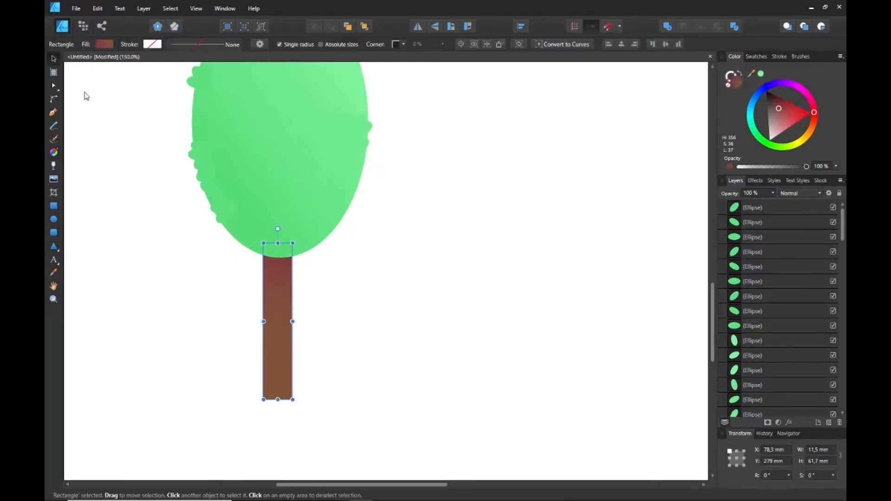
Step: Darken the red stop of the trunk's gradient to a deep reddish brown with about S 34, L 26
click(103, 44)
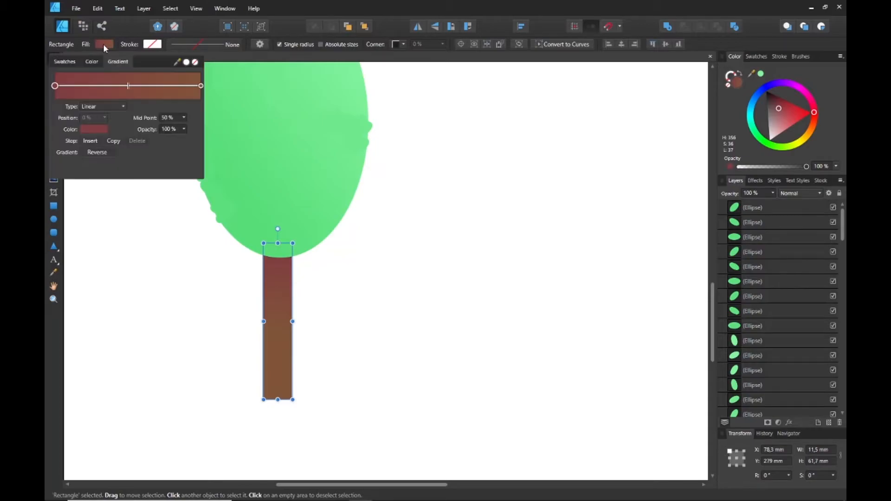
click(88, 130)
drag(117, 182, 105, 180)
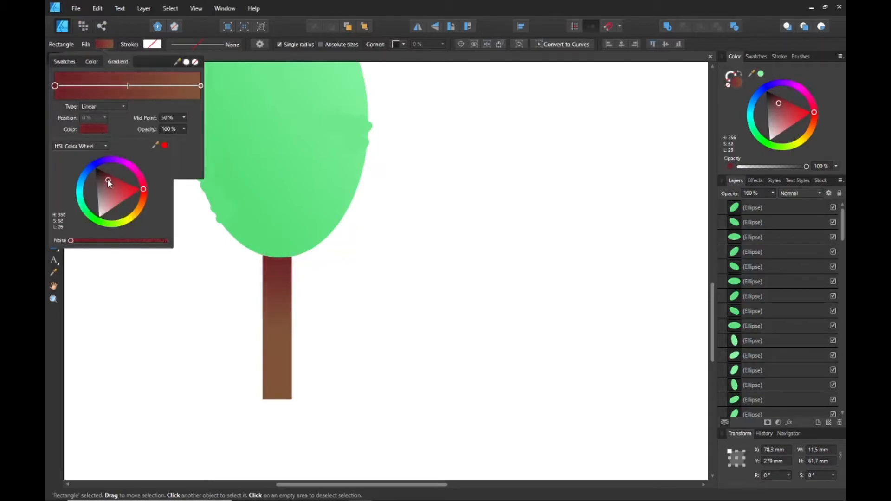
click(399, 258)
Step: Nudge the trunk horizontally to centre it under the green foliage, at about X 79.3 mm
key(z)
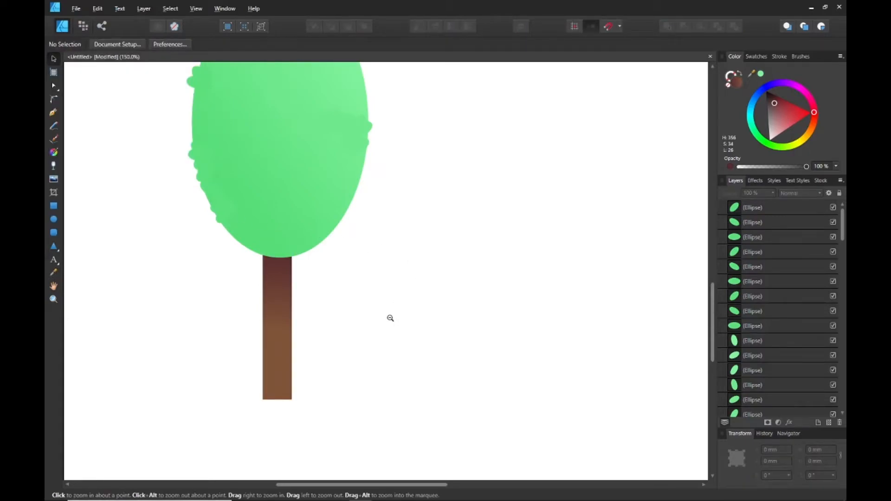
ctrl+alt+click(390, 318)
ctrl+alt+click(390, 318)
drag(387, 278, 344, 319)
ctrl+click(301, 318)
click(285, 356)
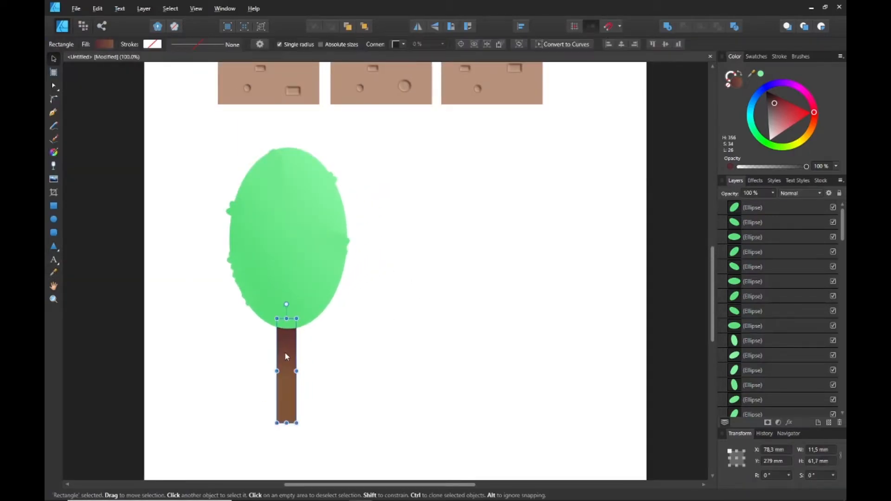
key(Right)
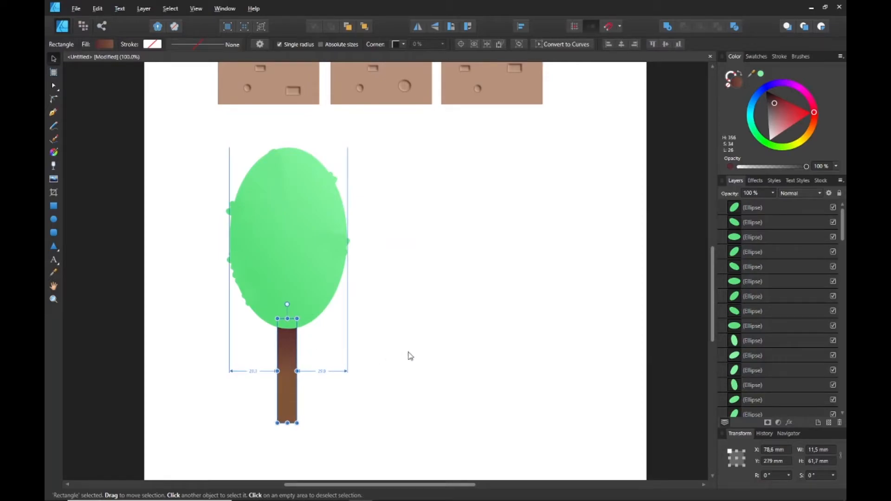
key(Right)
key(Left)
key(Left)
key(Left)
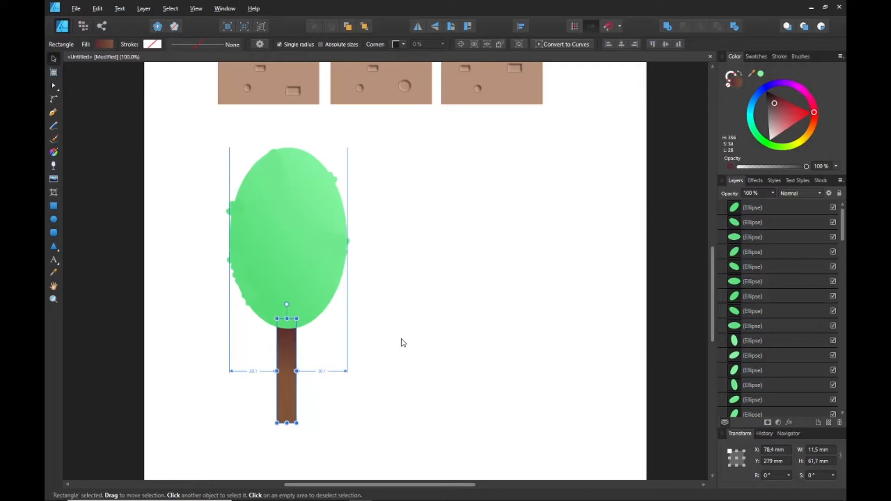
key(Left)
key(Right)
key(Right)
key(Right)
key(Right)
key(Right)
key(Right)
key(Right)
key(Right)
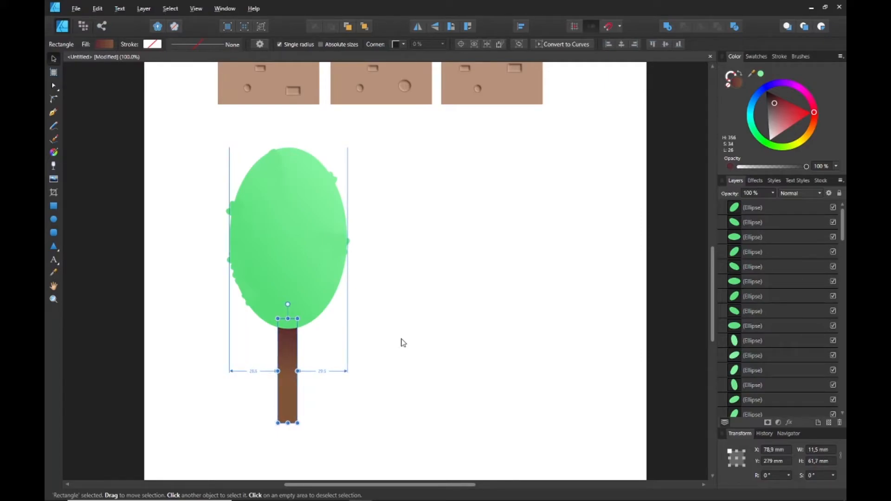
key(Right)
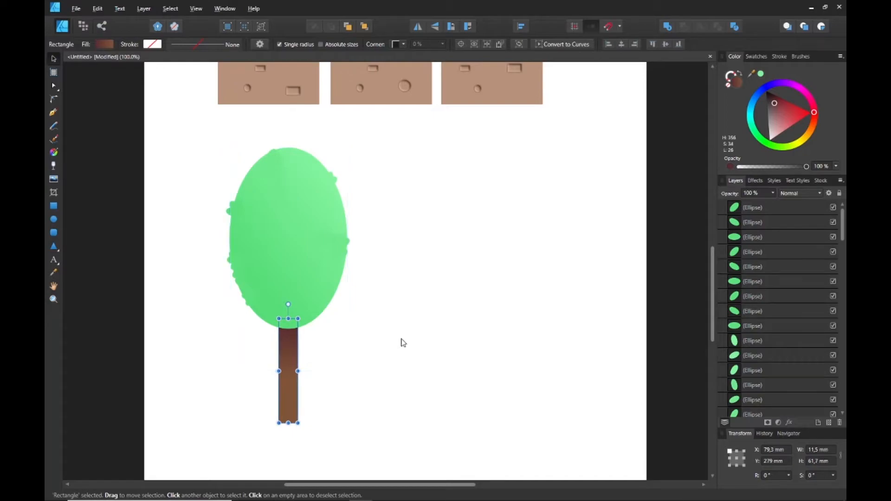
click(411, 339)
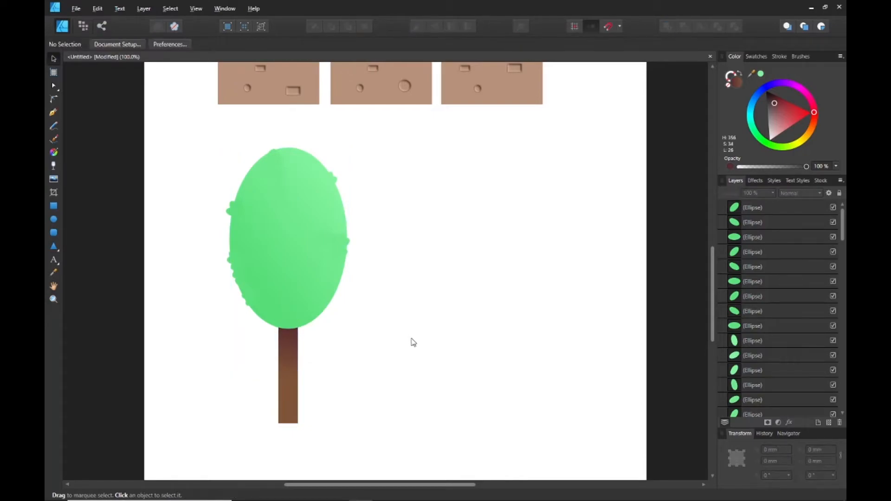
Step: Draw a square about 18.3 mm wide centred on the trunk's base and move it up so their bottom edges align
key(z)
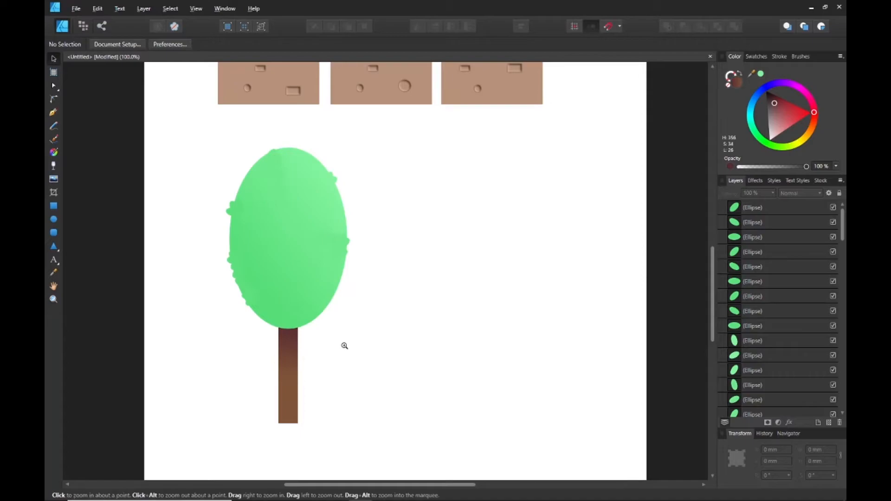
click(333, 348)
key(h)
drag(338, 348, 334, 291)
ctrl+click(314, 316)
drag(324, 332, 349, 295)
ctrl+click(308, 329)
ctrl+click(308, 329)
drag(343, 340, 362, 279)
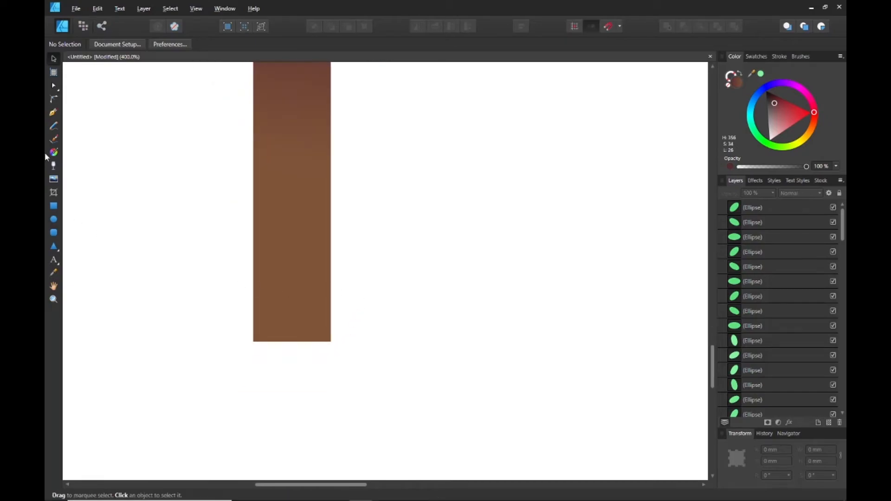
click(54, 207)
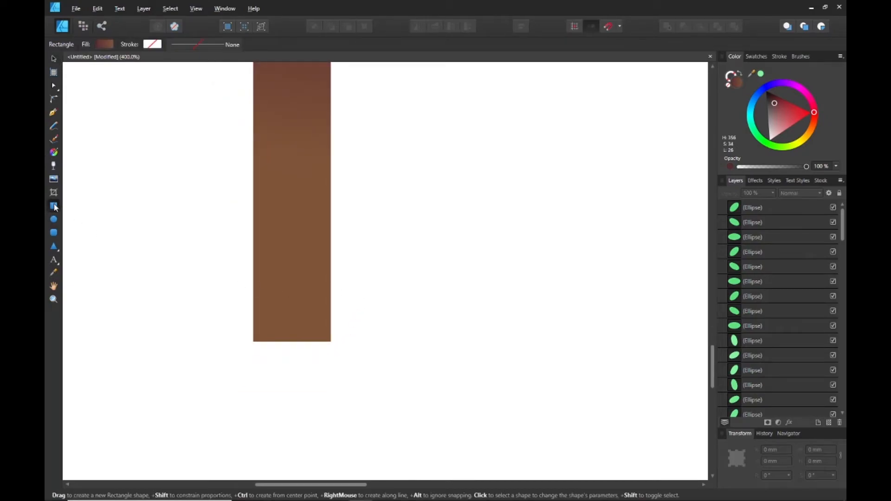
drag(291, 341, 368, 294)
click(53, 59)
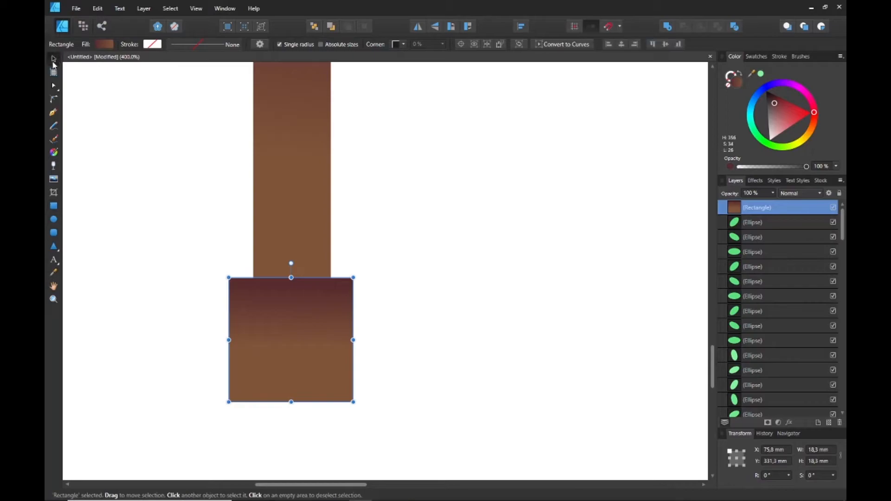
drag(304, 357, 305, 296)
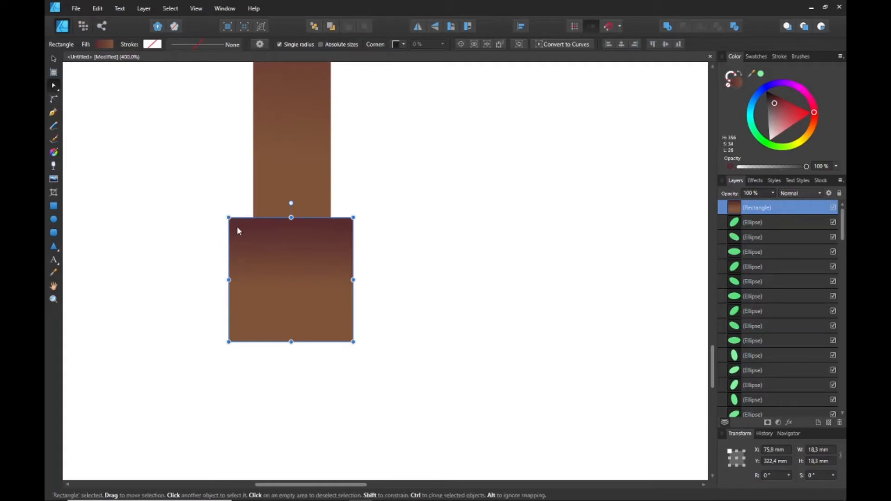
Step: Convert the base square to curves and pull its upper corners in to the trunk's edges, forming a trapezoid
click(570, 44)
drag(353, 218, 332, 221)
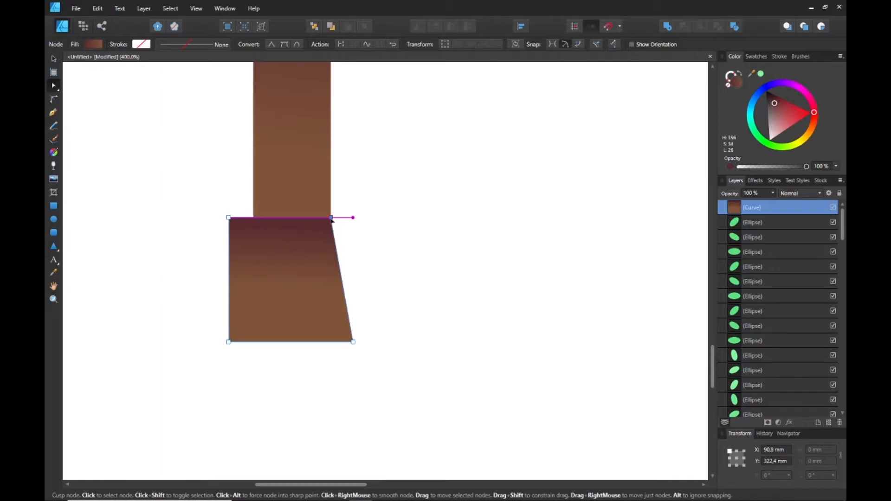
click(238, 217)
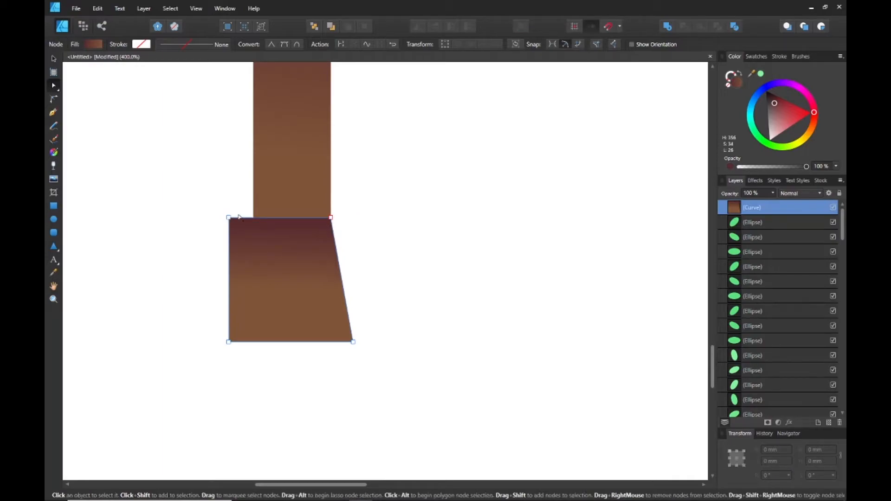
drag(229, 217, 254, 217)
drag(328, 220, 329, 218)
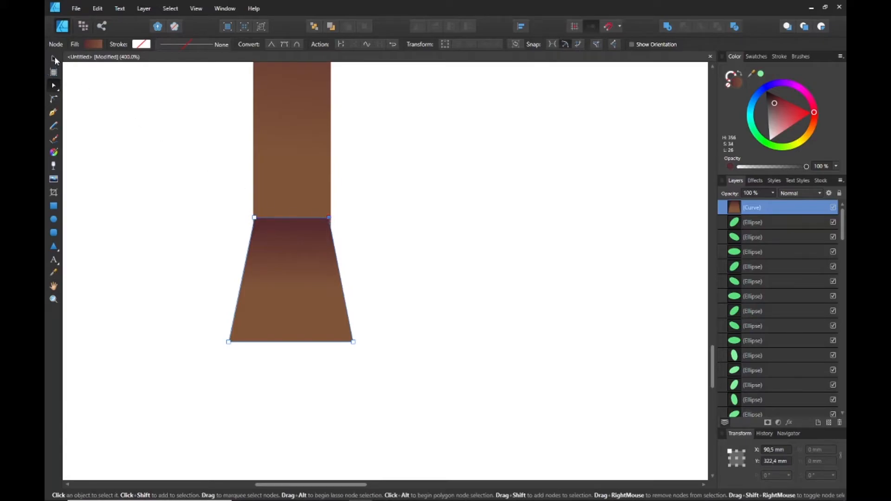
click(54, 59)
Step: Merge the trapezoid base and the trunk into one shape with the Add boolean operation
click(197, 338)
drag(178, 389, 420, 185)
shift+click(283, 159)
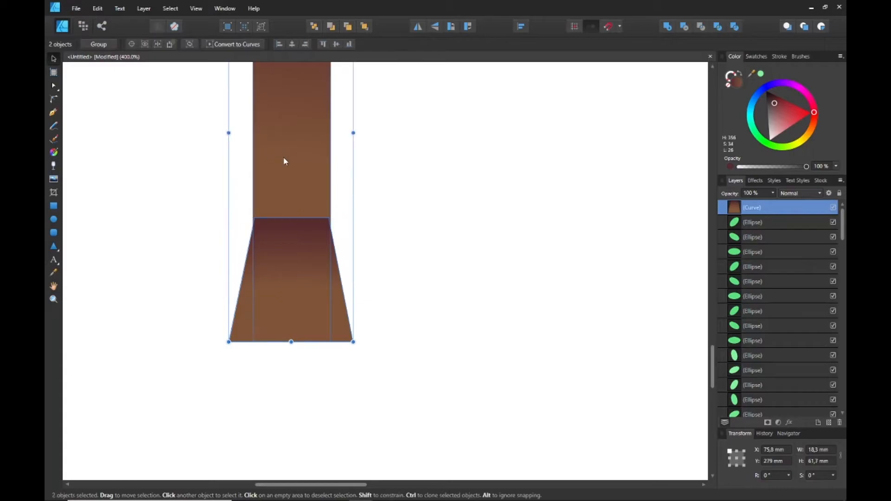
click(667, 26)
click(386, 229)
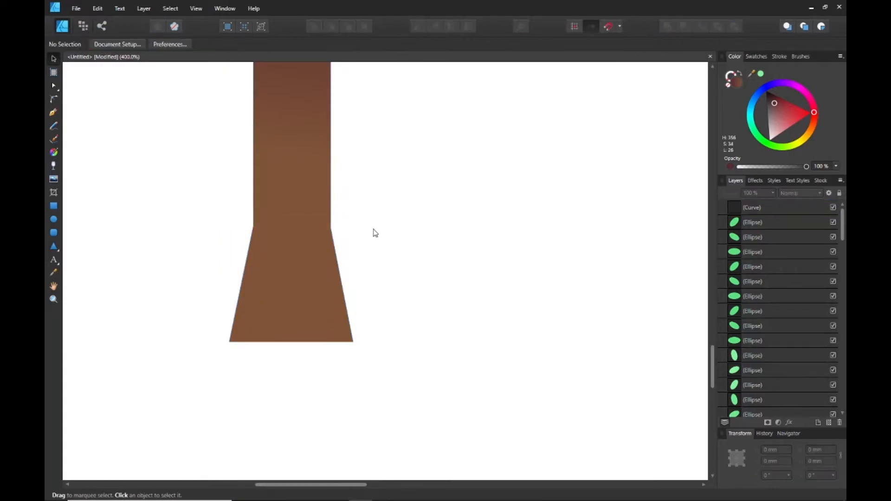
Step: Round both corners where the merged trunk flares into its base with the Corner tool, using a radius of about 11.3 mm on the right one
click(289, 278)
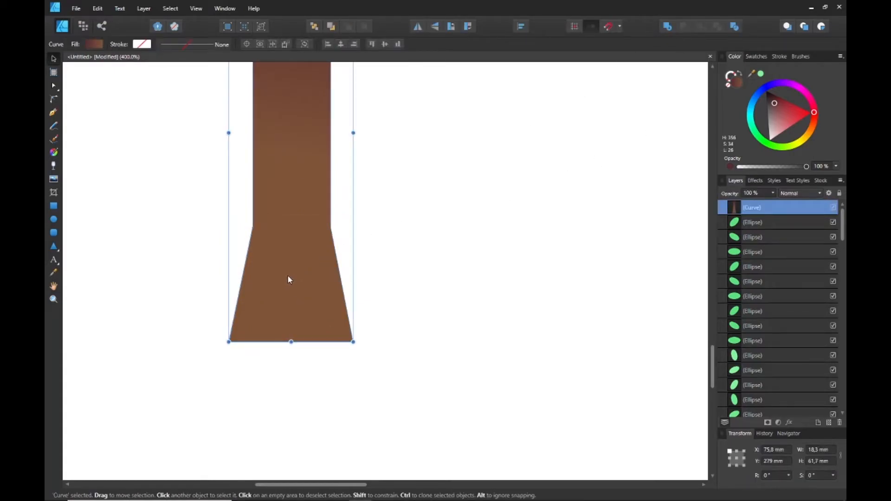
click(54, 99)
click(253, 228)
drag(271, 238, 202, 221)
drag(331, 229, 408, 228)
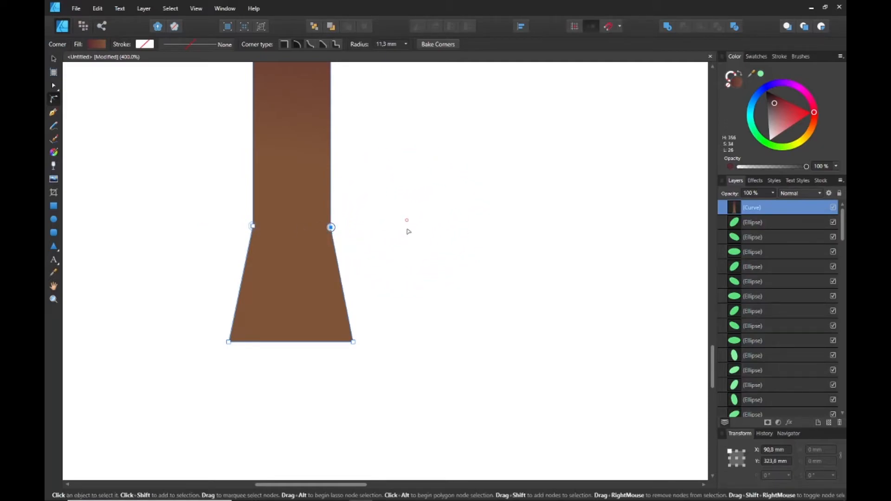
click(415, 298)
Step: Slightly round the two bottom corners of the trunk's base with the Corner tool
click(340, 323)
drag(353, 342, 321, 333)
mouse_move(228, 342)
mouse_down()
mouse_move(263, 326)
mouse_move(230, 339)
mouse_move(240, 333)
mouse_up()
mouse_move(352, 342)
mouse_down()
mouse_move(362, 350)
mouse_move(352, 345)
mouse_up()
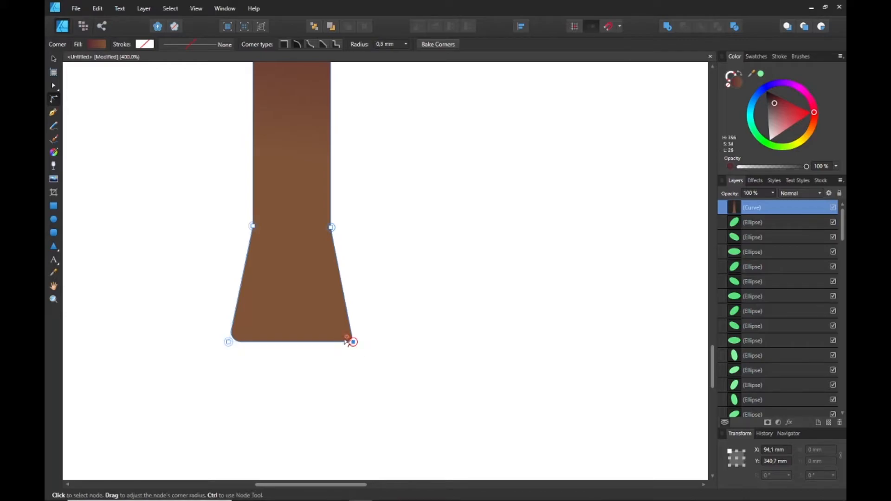
click(361, 221)
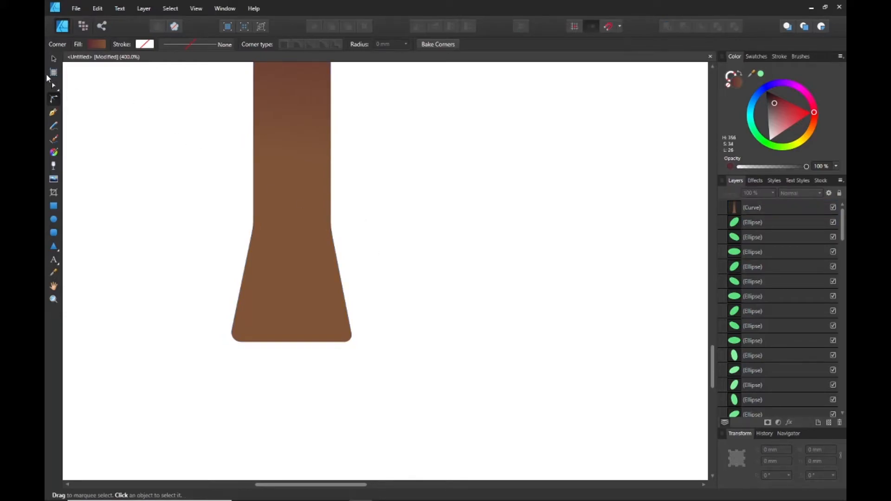
Step: Move the two nodes where the trunk starts to flare down together to about Y 324.7 mm
click(53, 85)
click(307, 231)
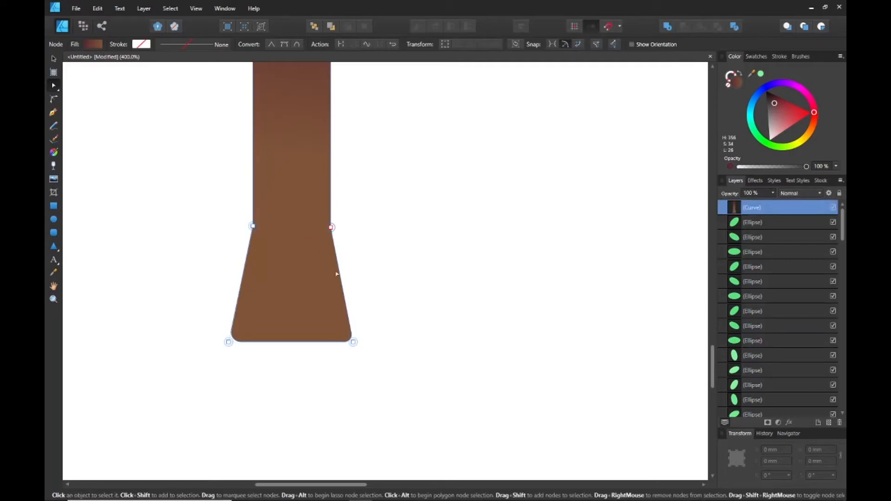
ctrl+alt+click(351, 284)
ctrl+alt+click(351, 285)
drag(380, 222, 356, 348)
ctrl+click(337, 344)
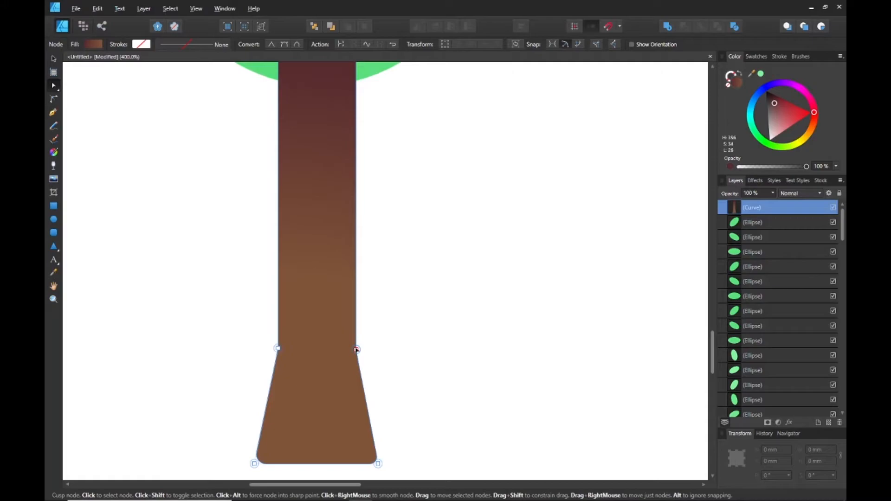
click(356, 350)
shift+click(278, 348)
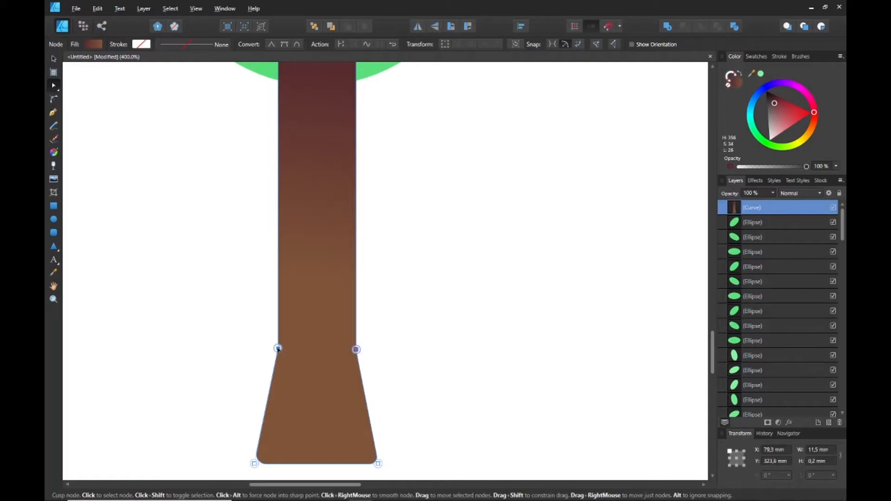
mouse_move(277, 348)
mouse_down()
mouse_move(270, 193)
mouse_move(261, 332)
mouse_move(285, 341)
mouse_move(277, 355)
mouse_up()
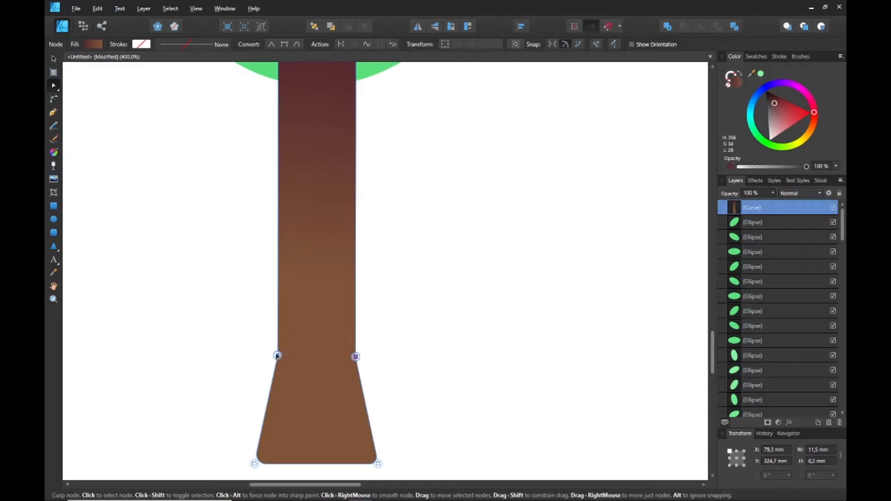
Step: Adjust the corner rounding of both flare nodes together with the Corner tool and deselect the trunk
click(53, 103)
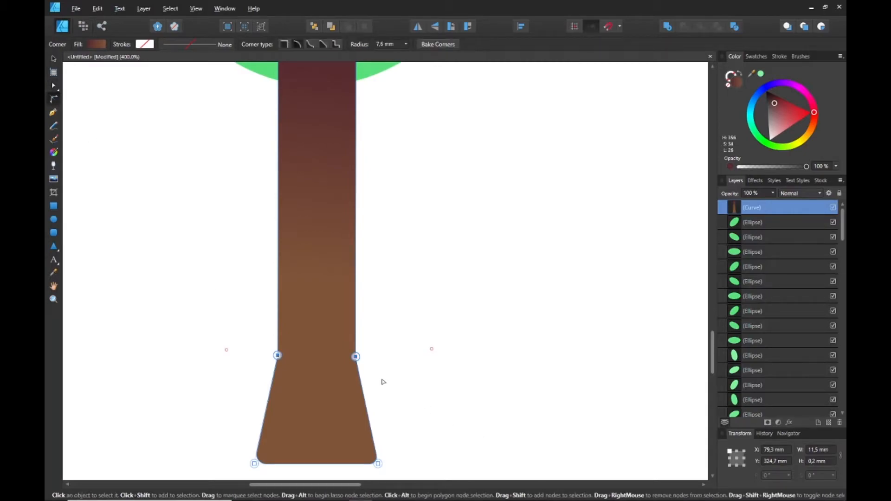
drag(356, 356, 405, 367)
click(86, 147)
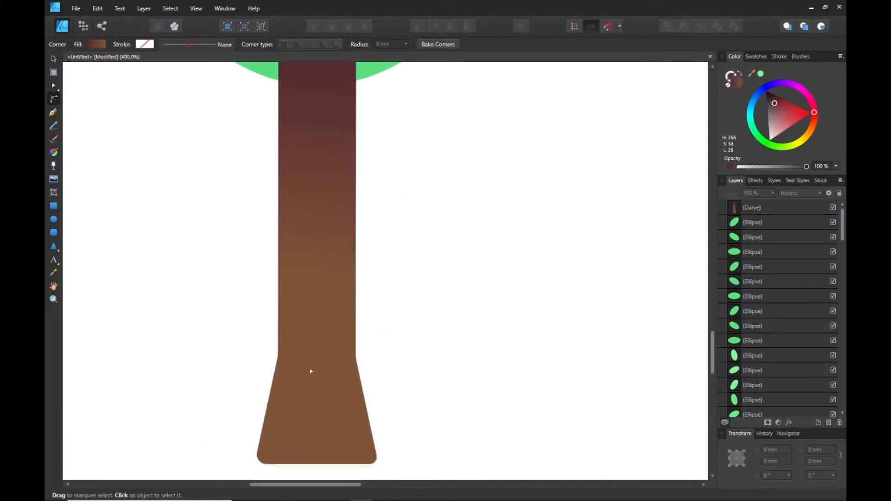
Step: Adjust the rounding of the trunk base's left bottom corner to about 0.9 mm with the Corner tool
click(346, 427)
scroll(471, 356, down, 2)
drag(260, 395, 278, 367)
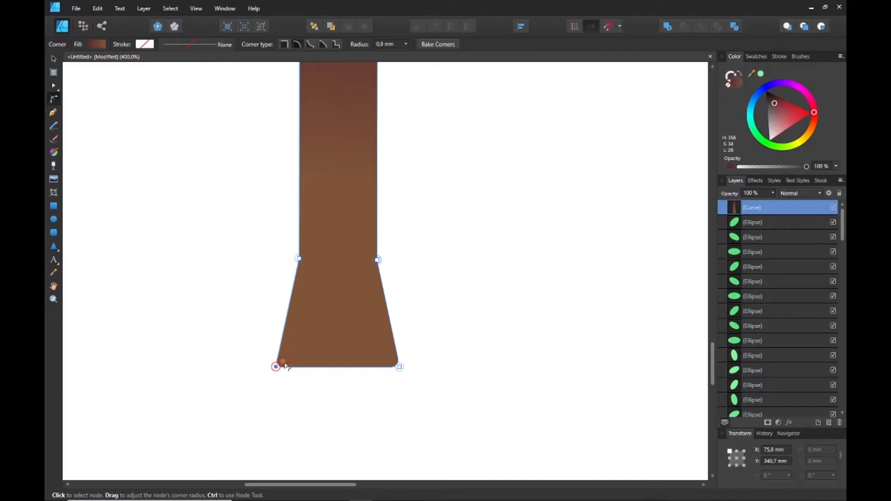
drag(277, 371, 277, 367)
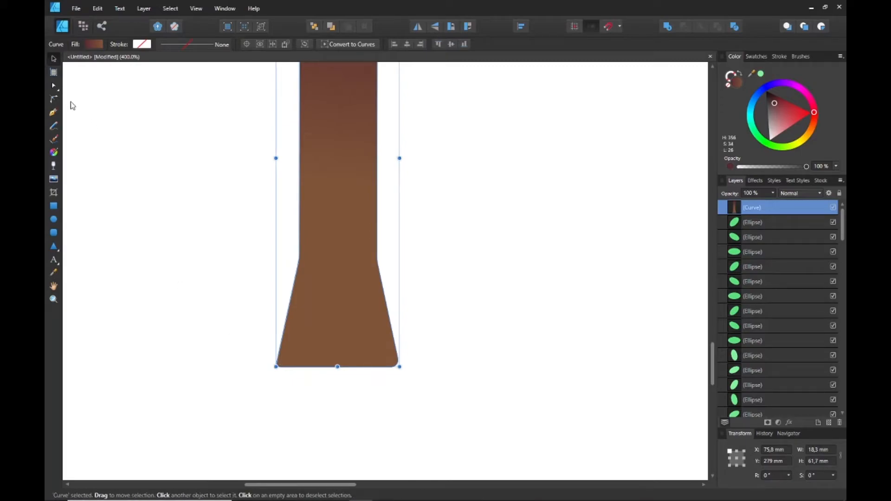
Step: Narrow the trunk's flare by moving its two bottom corner nodes inward to about X 77.6 mm and 91.4 mm
click(54, 85)
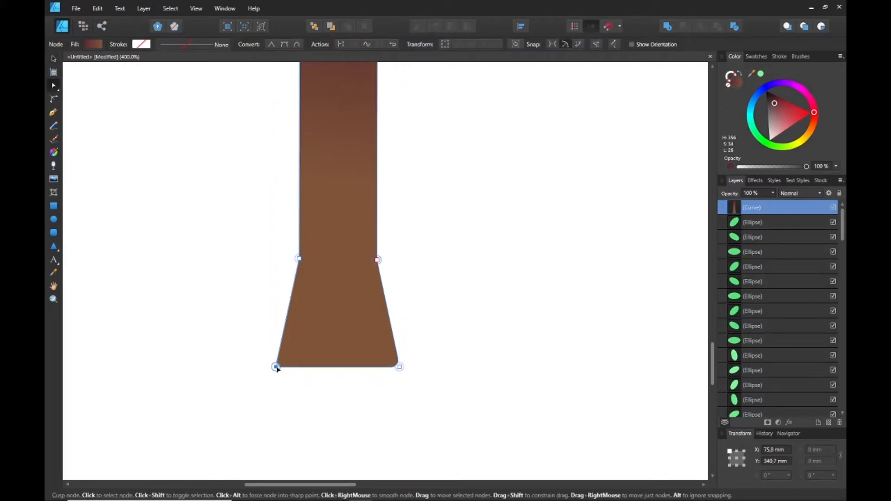
drag(276, 367, 289, 366)
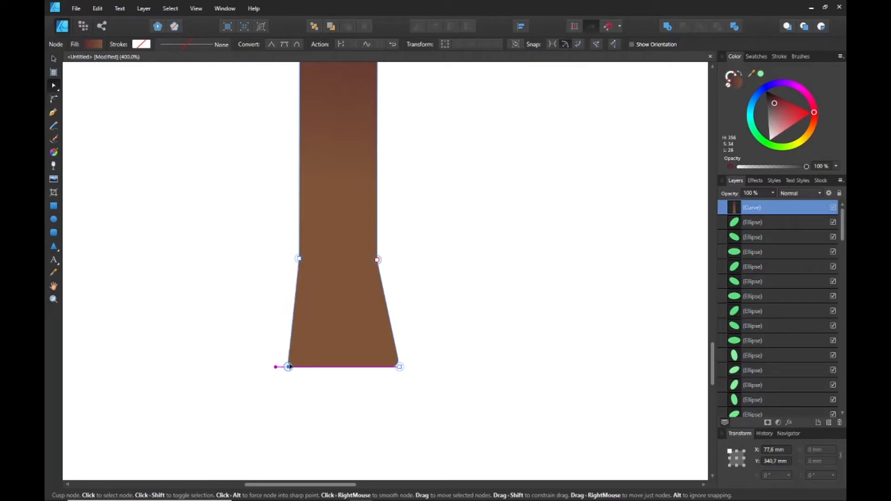
click(400, 367)
click(394, 368)
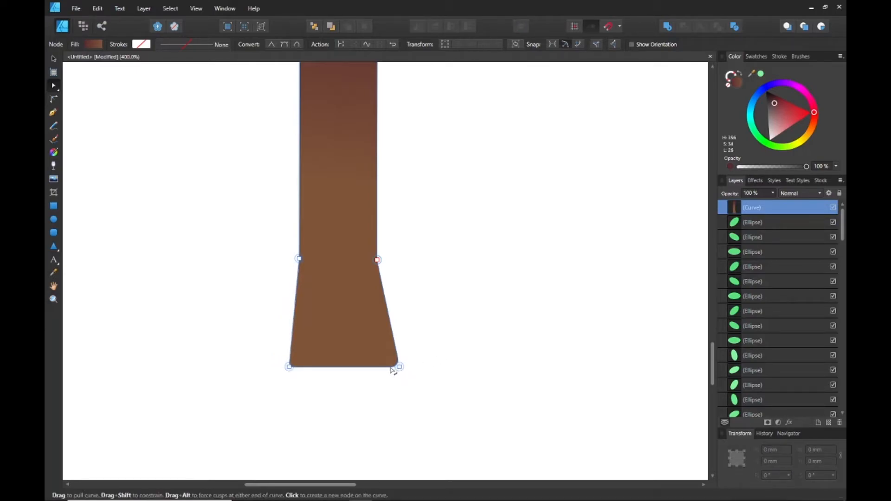
drag(398, 367, 386, 368)
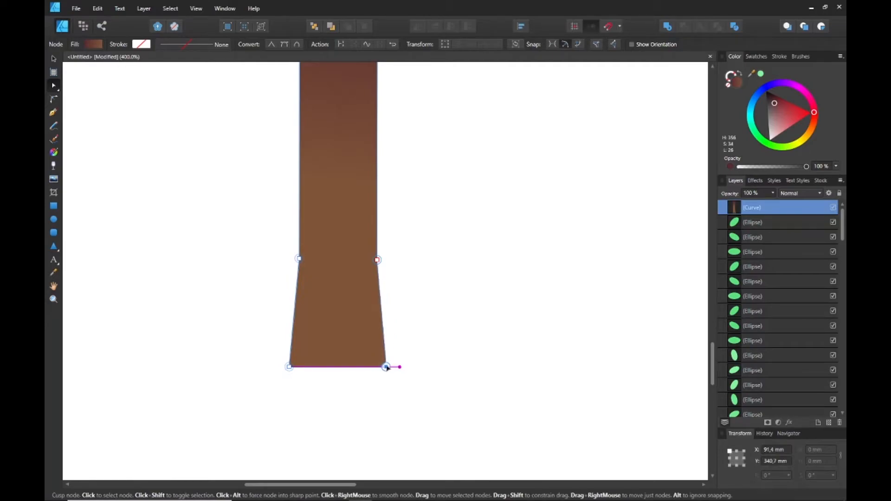
click(416, 302)
Step: Send the trunk to the back so its upper end sits behind the green foliage, and deselect it
ctrl+alt+click(415, 302)
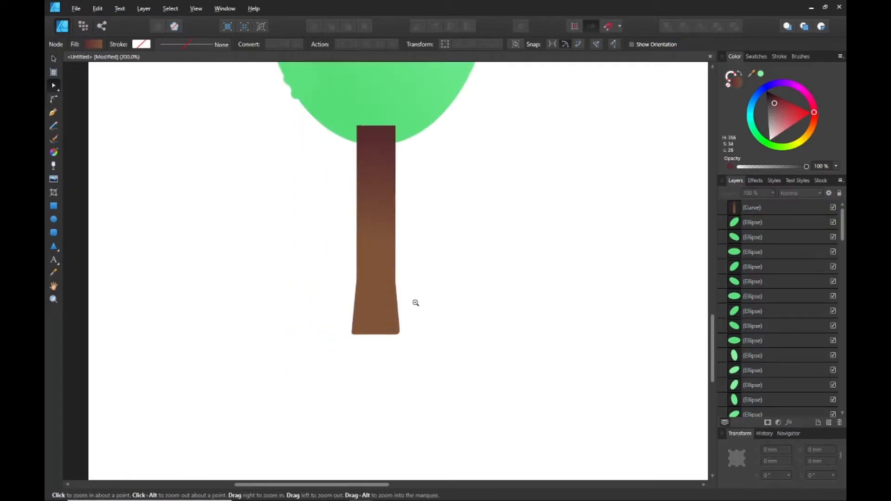
ctrl+alt+click(416, 302)
ctrl+alt+click(416, 303)
ctrl+alt+click(416, 302)
drag(472, 279, 329, 335)
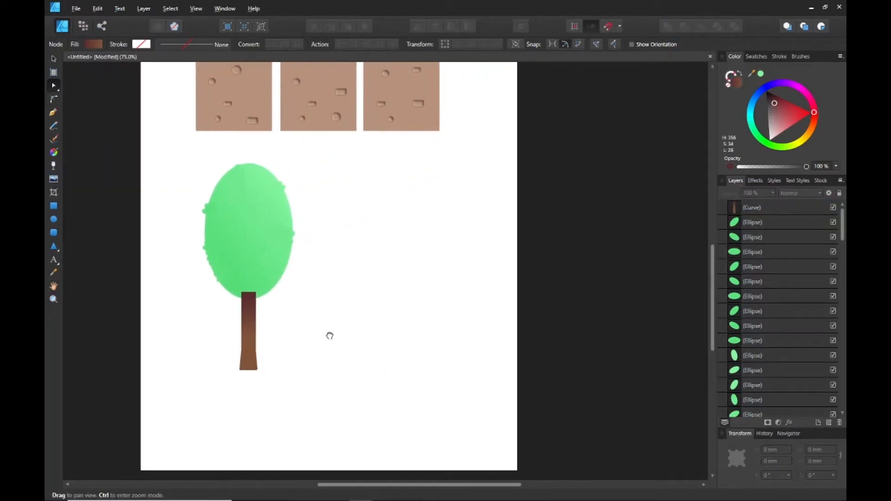
click(253, 313)
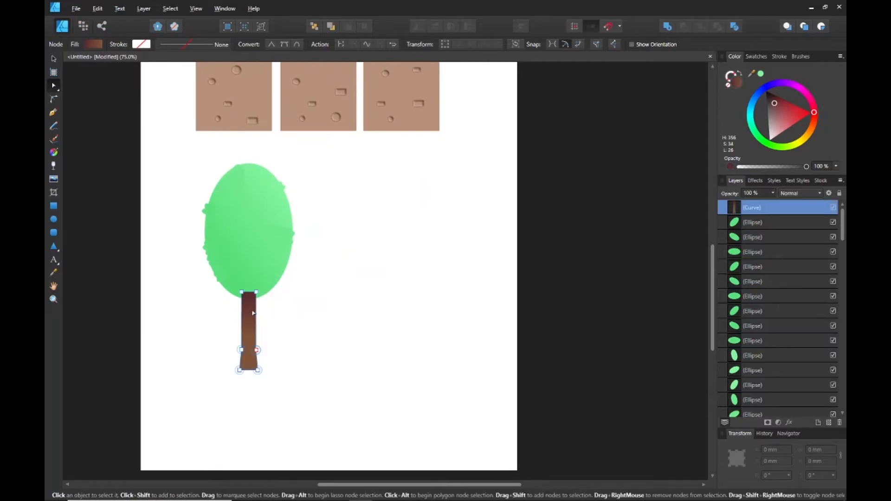
click(314, 26)
click(411, 258)
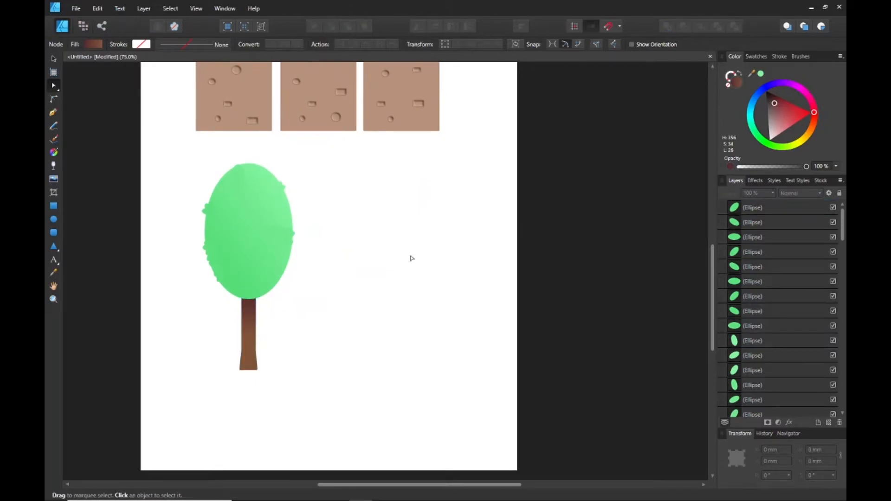
Step: Duplicate the complete foliage without the trunk and place the copy beside the tree at about X 128.7 mm, Y 234 mm
drag(408, 257, 397, 271)
click(339, 286)
key(v)
drag(119, 136, 306, 348)
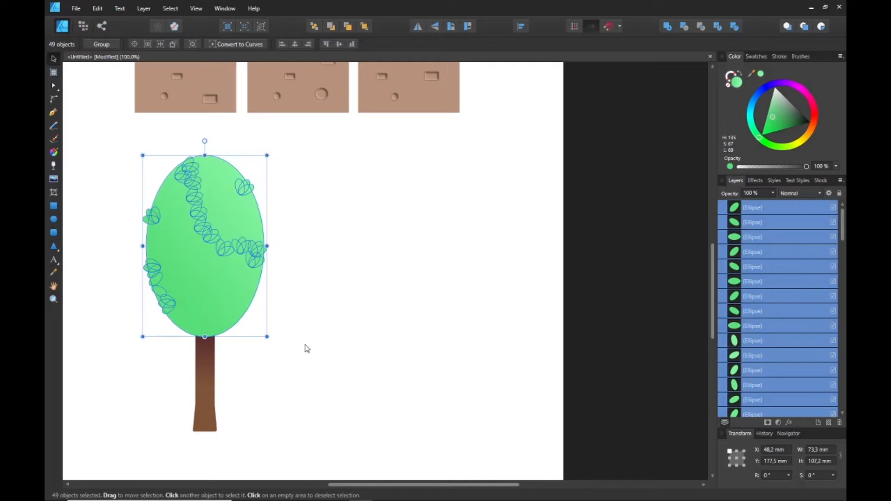
drag(212, 283, 348, 378)
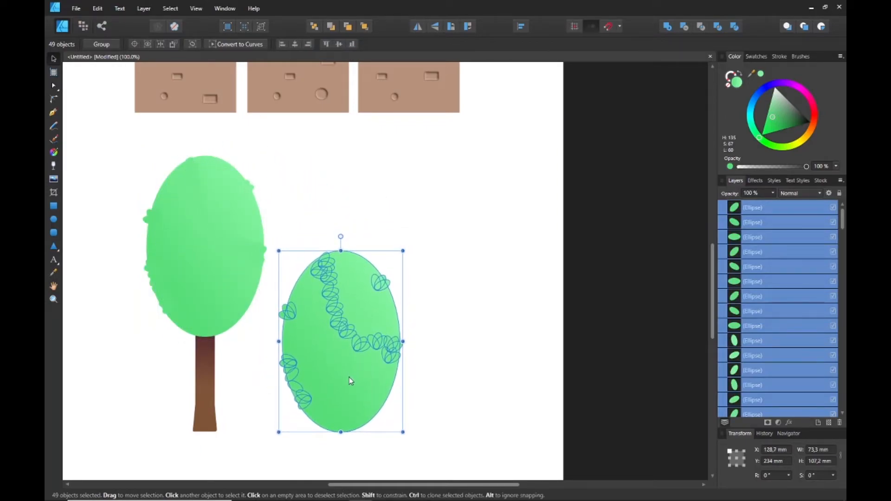
click(490, 347)
Step: Squash the whole foliage copy vertically from its upper edge to a height of about 75.2 mm
key(space)
drag(433, 368, 465, 287)
scroll(409, 266, up, 1)
key(space)
click(403, 260)
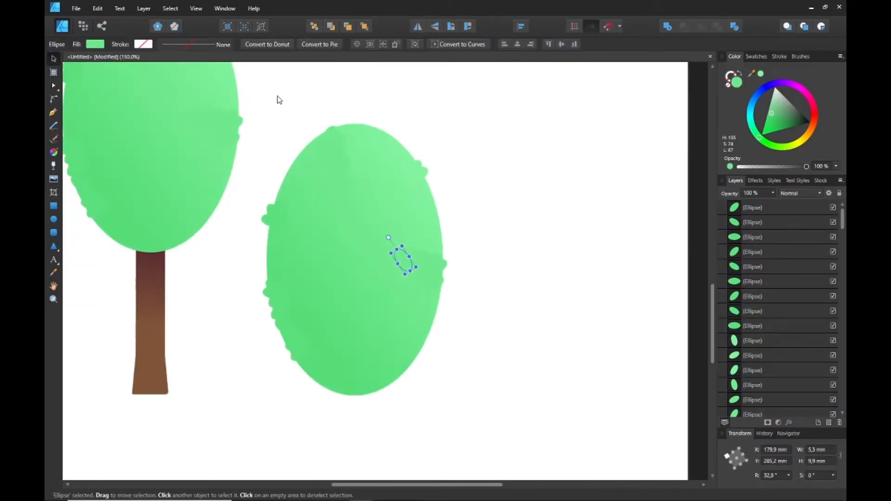
drag(260, 97, 495, 434)
drag(354, 120, 354, 211)
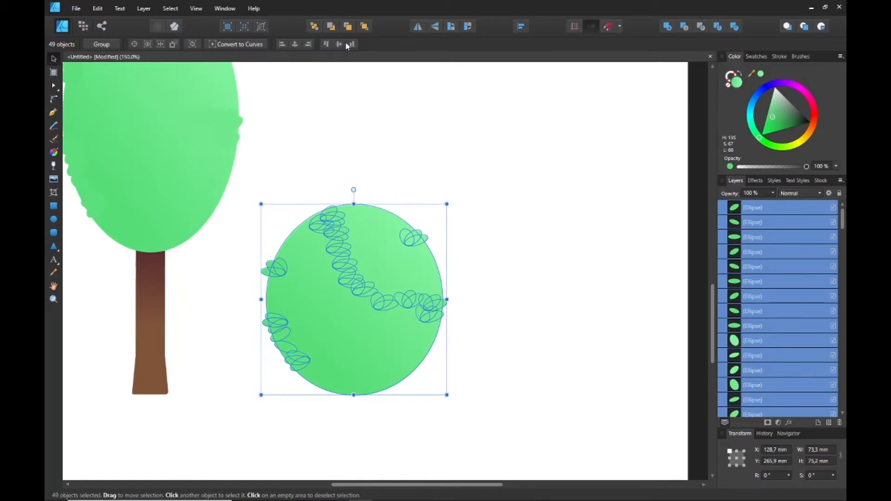
click(395, 114)
Step: Convert the foliage copy's large ellipse to curves and raise its bottom node to about Y 332.3 mm
click(389, 369)
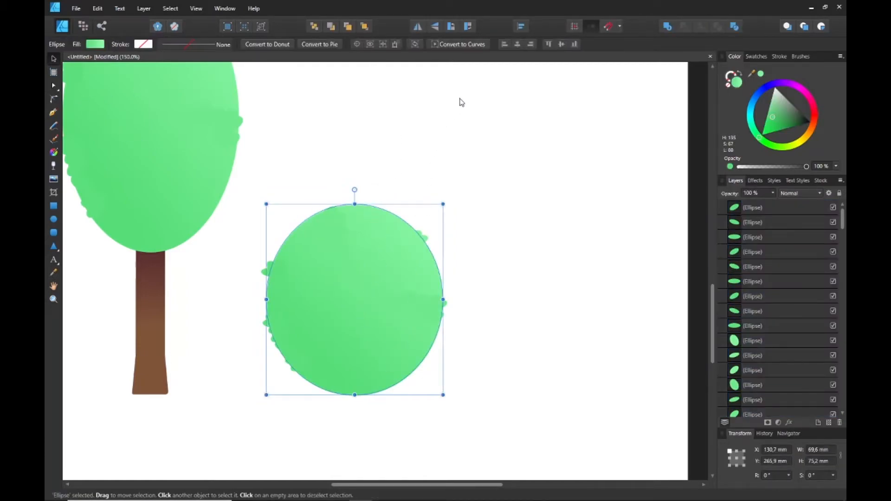
click(458, 45)
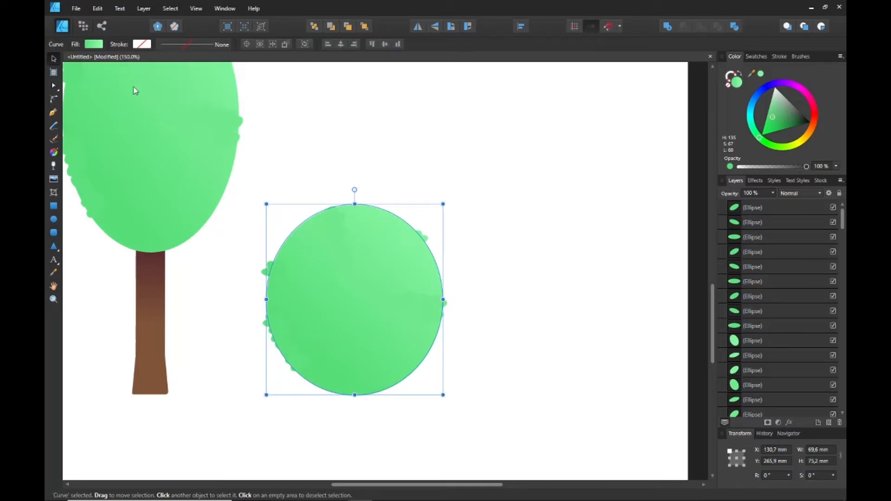
click(53, 87)
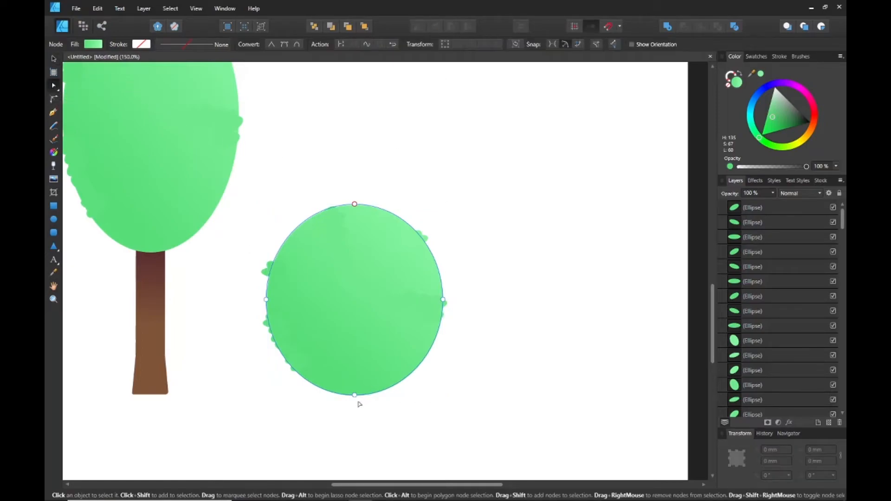
drag(355, 395, 356, 376)
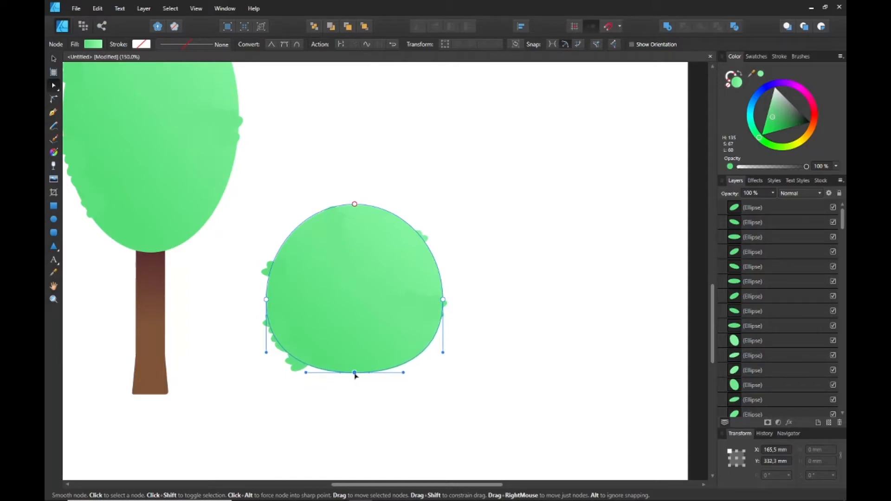
click(334, 392)
Step: Move the leaf ellipses sticking out at the bush's lower left up onto its left edge
drag(297, 367, 305, 364)
click(52, 60)
drag(274, 398, 312, 337)
drag(285, 391, 274, 300)
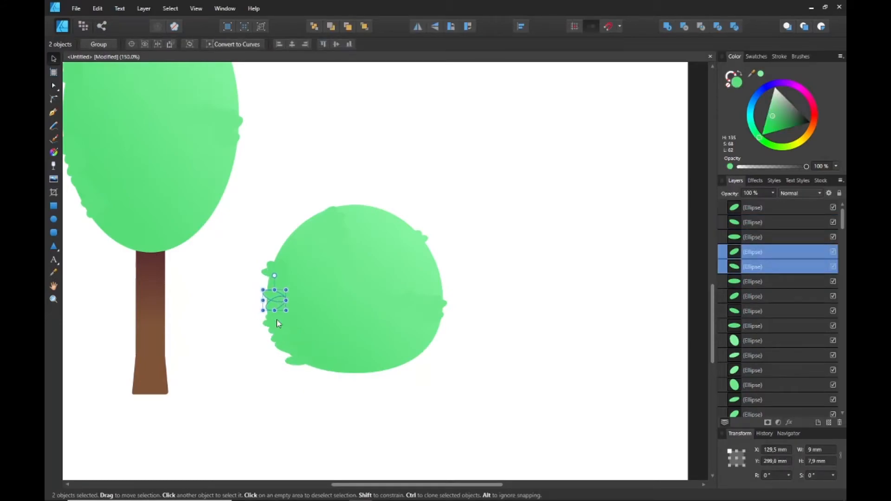
click(299, 386)
drag(299, 367, 277, 291)
click(276, 179)
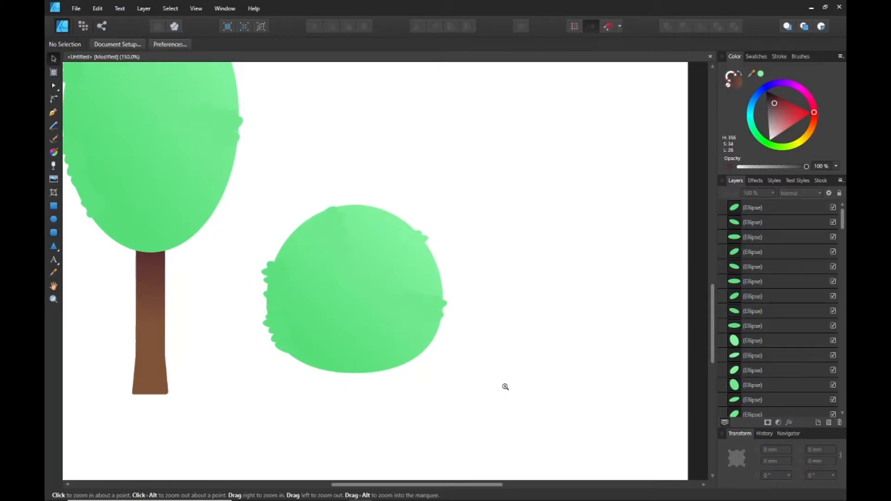
Step: Move the whole bush closer to the trunk, to about X 123 mm, Y 276.1 mm
scroll(502, 386, down, 2)
drag(483, 341, 431, 350)
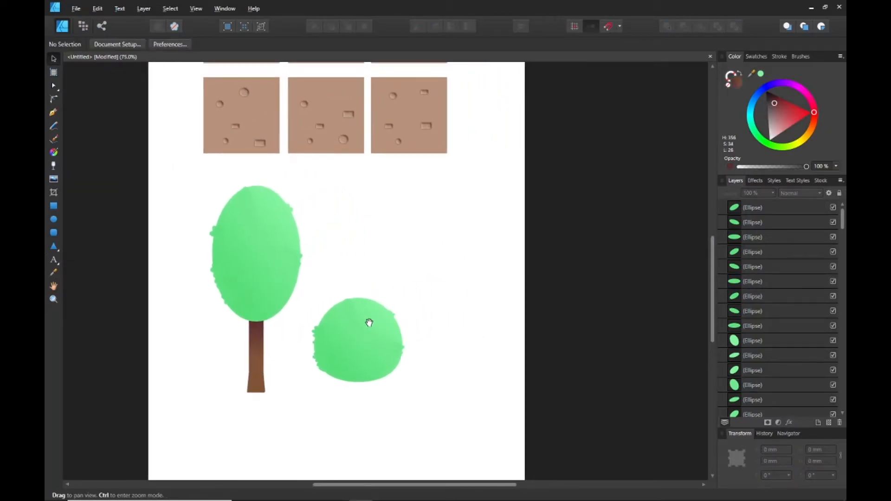
drag(300, 285, 416, 400)
mouse_move(366, 365)
mouse_down()
mouse_move(345, 372)
mouse_move(358, 378)
mouse_up()
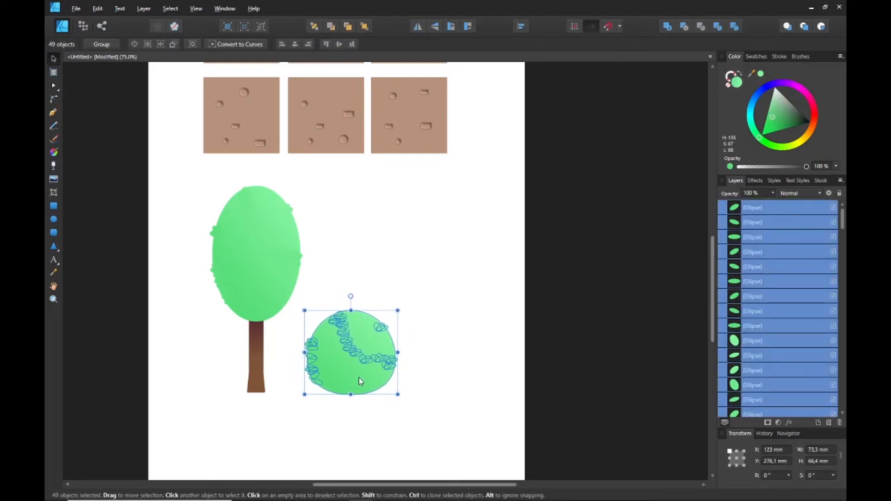
click(470, 314)
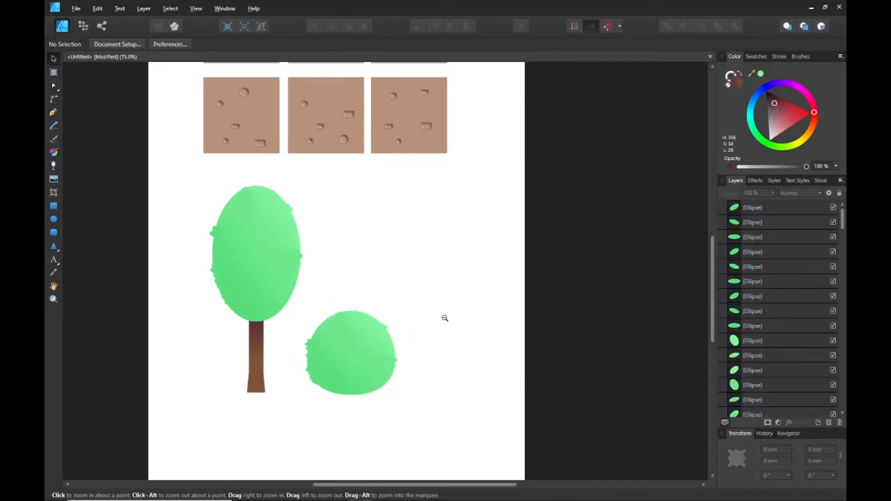
Step: Move the tree and bush together slightly up and left, closer beneath the dirt tiles
scroll(444, 319, down, 2)
drag(228, 274, 407, 460)
drag(345, 400, 340, 390)
click(416, 352)
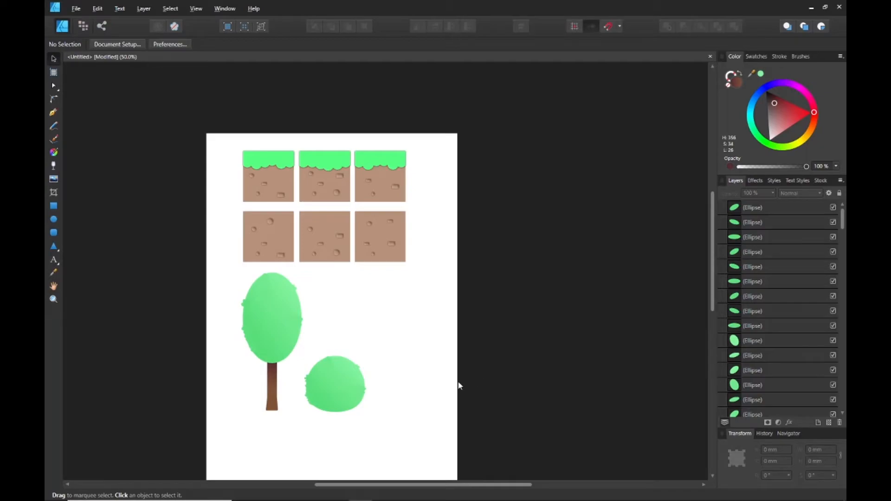
Step: Draw a narrow upright triangle about 19.9 mm wide and 34.4 mm high on the empty page area beyond the bush
scroll(362, 389, up, 2)
drag(395, 385, 327, 308)
click(327, 308)
key(v)
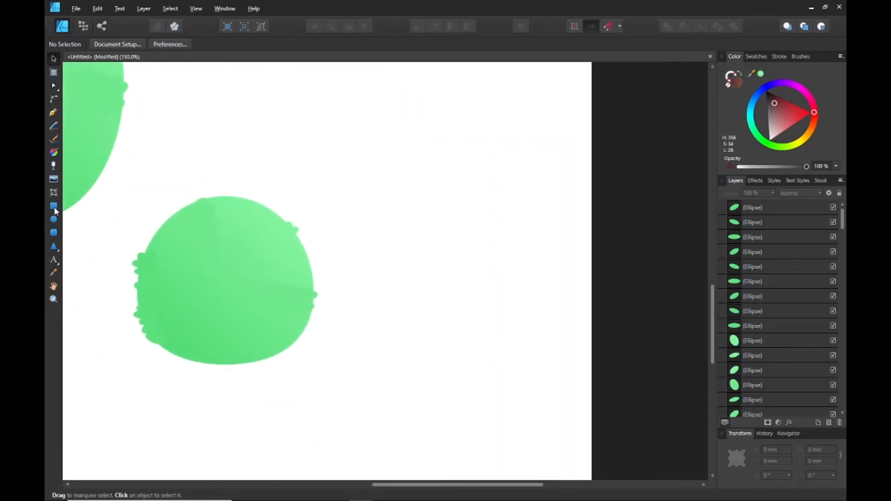
click(54, 246)
scroll(412, 313, right, 2)
drag(324, 341, 374, 258)
key(space)
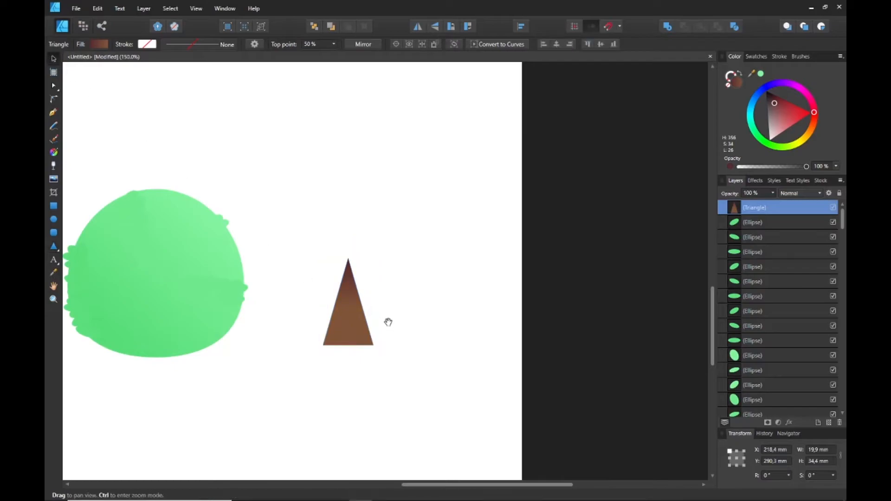
Step: Fill the triangle with a solid grey-blue of H 220, S 19, L 50
scroll(388, 322, up, 1)
drag(388, 322, 381, 298)
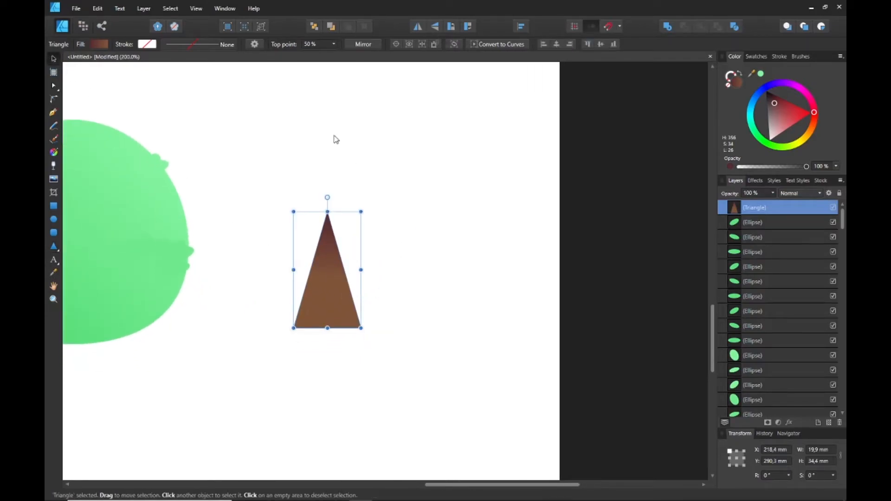
click(99, 44)
click(92, 61)
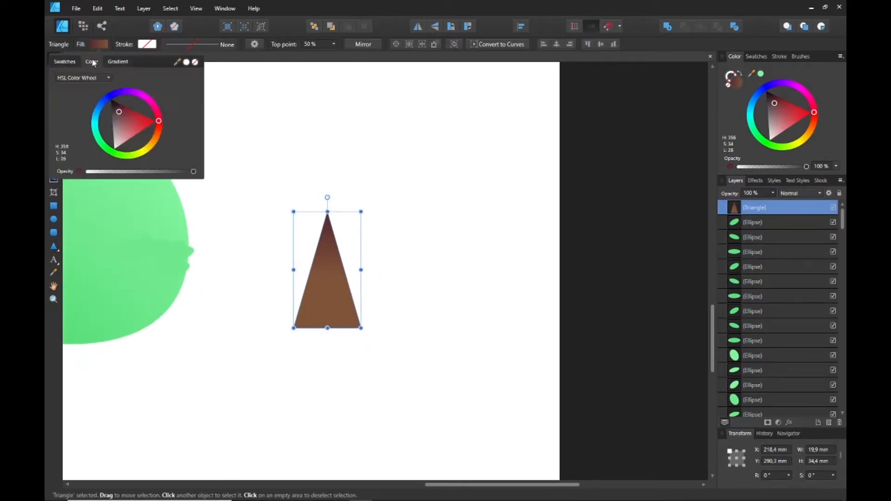
drag(120, 101, 131, 129)
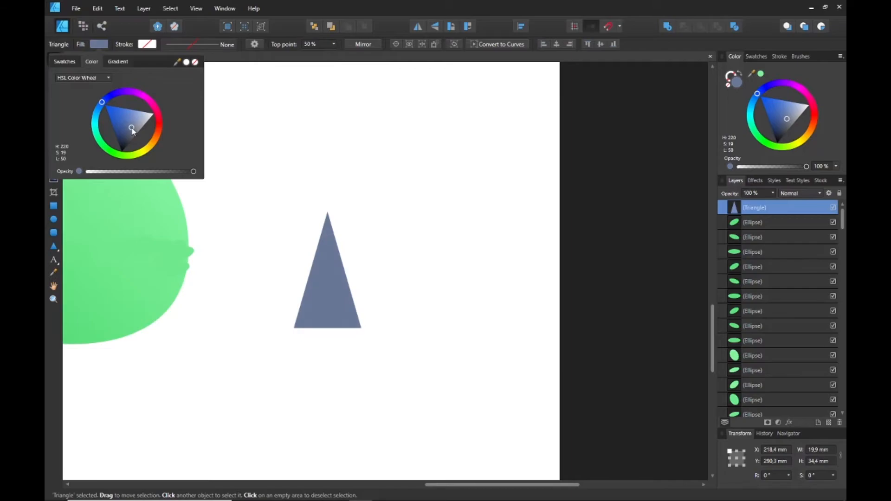
Step: Give the triangle a linear gradient fill starting from a dark purple of H 256, S 39, L 21, and deselect it
click(114, 62)
click(55, 85)
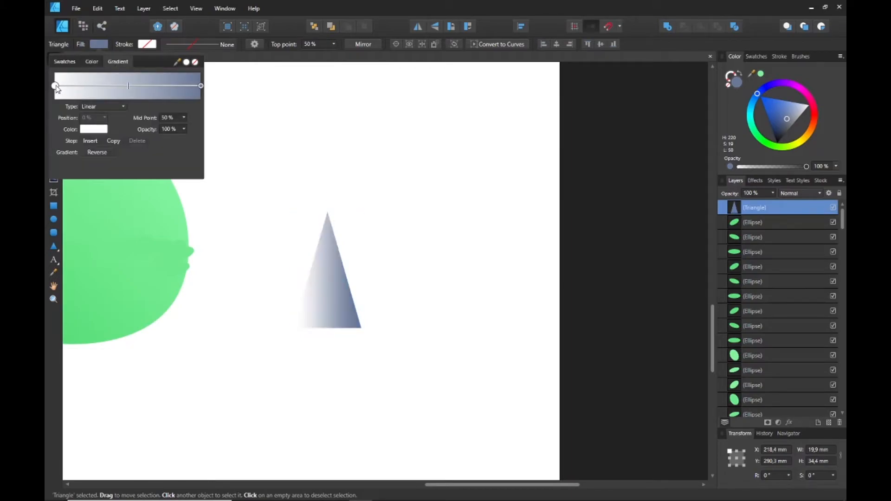
click(94, 129)
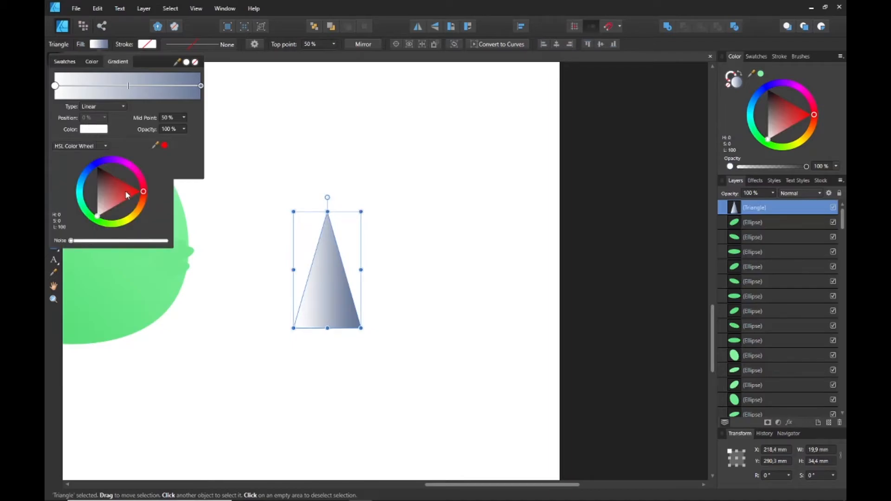
drag(91, 170, 100, 205)
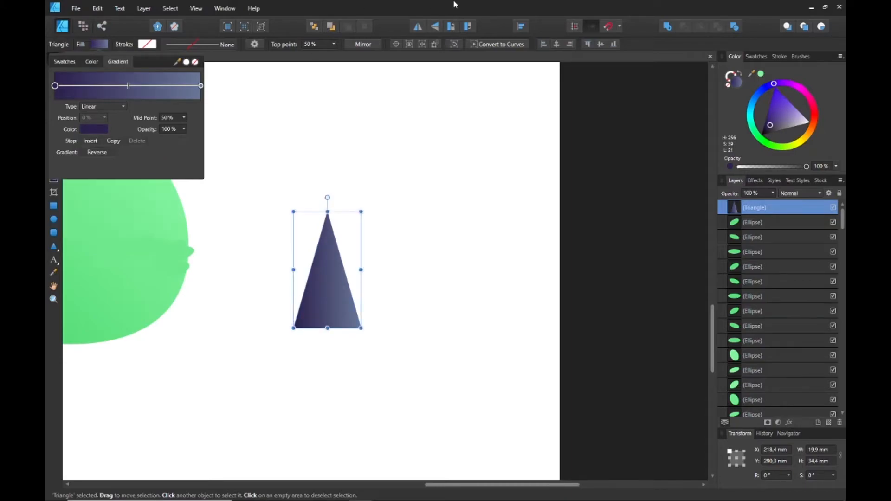
click(226, 118)
click(225, 118)
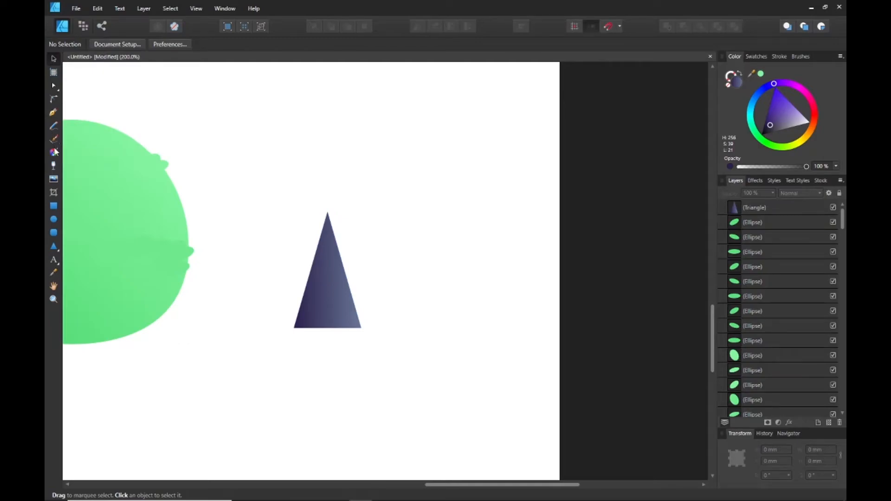
click(54, 152)
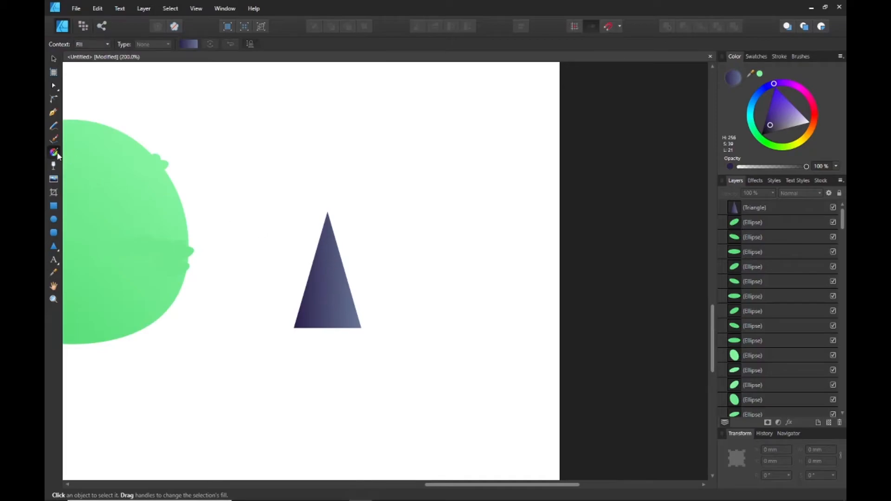
click(54, 59)
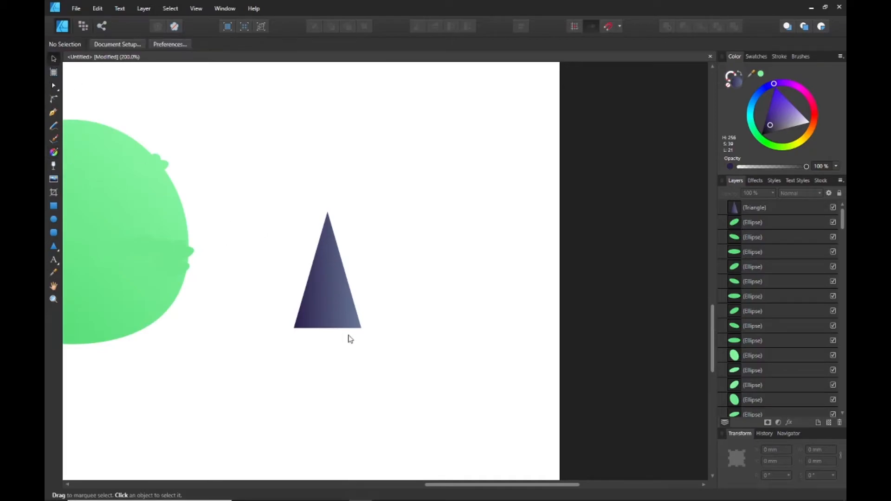
Step: Realign the triangle's linear gradient to run vertically, with the dark purple start below the base and the grey-blue end above the tip
click(324, 300)
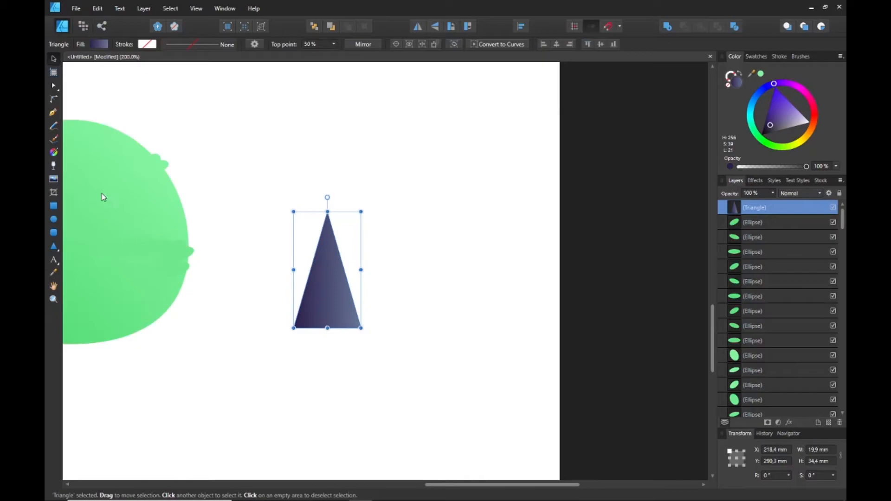
click(54, 138)
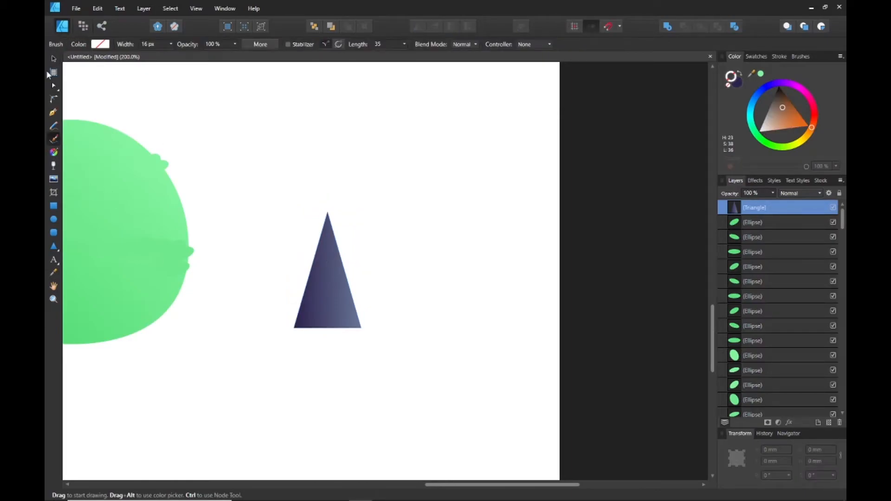
click(54, 59)
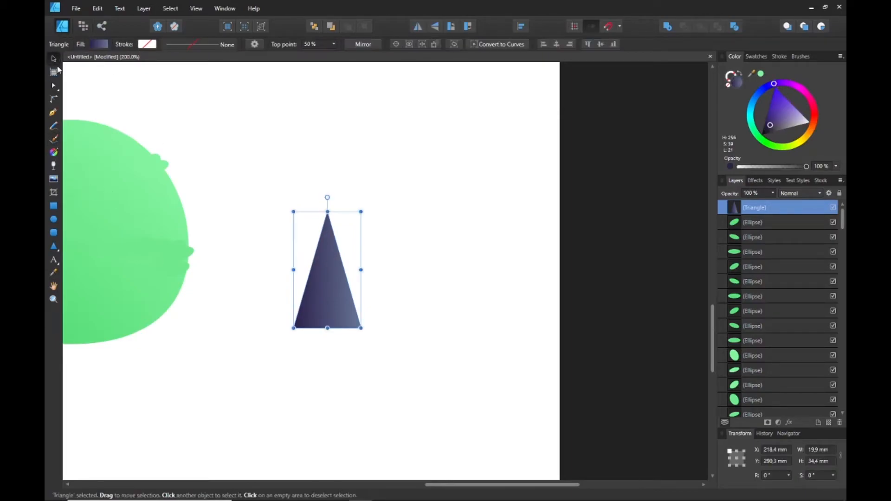
click(54, 152)
drag(294, 269, 328, 327)
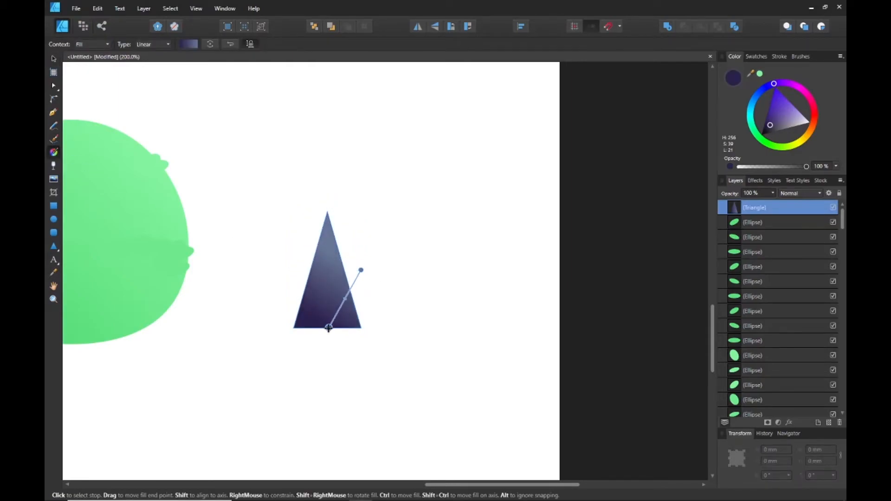
drag(361, 269, 330, 181)
drag(328, 330, 329, 348)
click(53, 58)
click(274, 202)
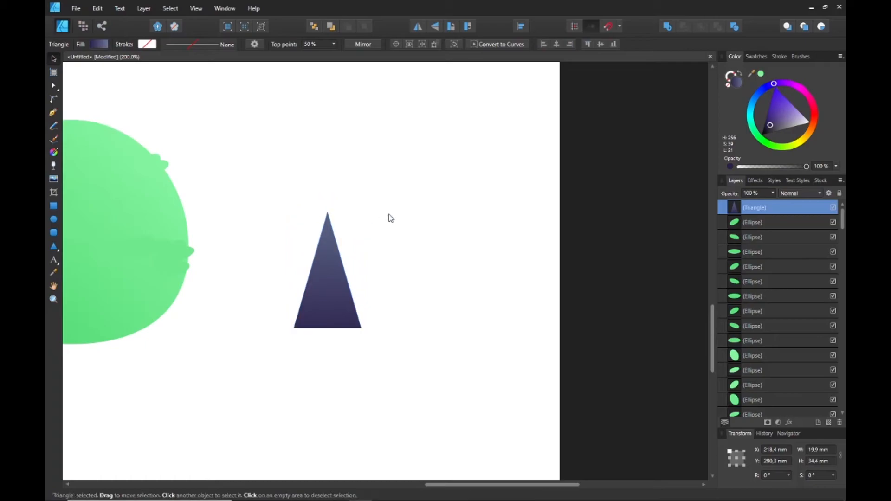
Step: Lighten the triangle's dark purple gradient stop to a muted purple of H 256, S 11, L 33, and deselect it
click(343, 283)
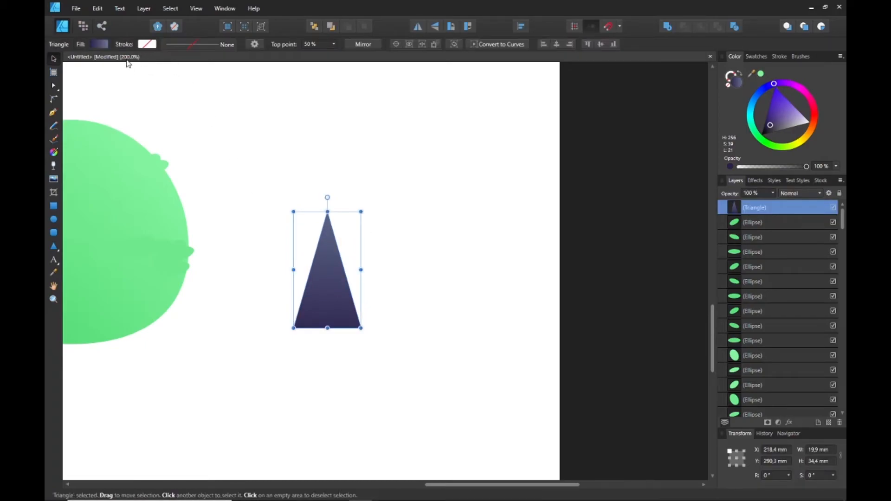
click(99, 44)
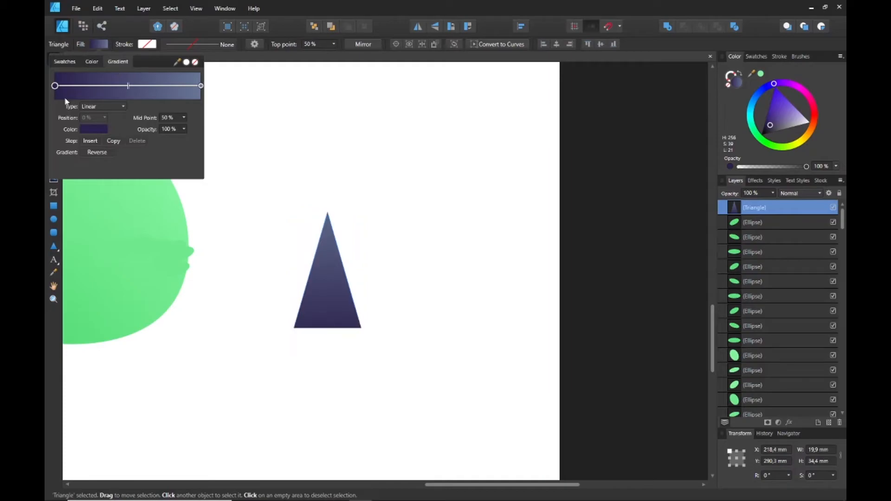
click(87, 130)
drag(99, 200, 107, 204)
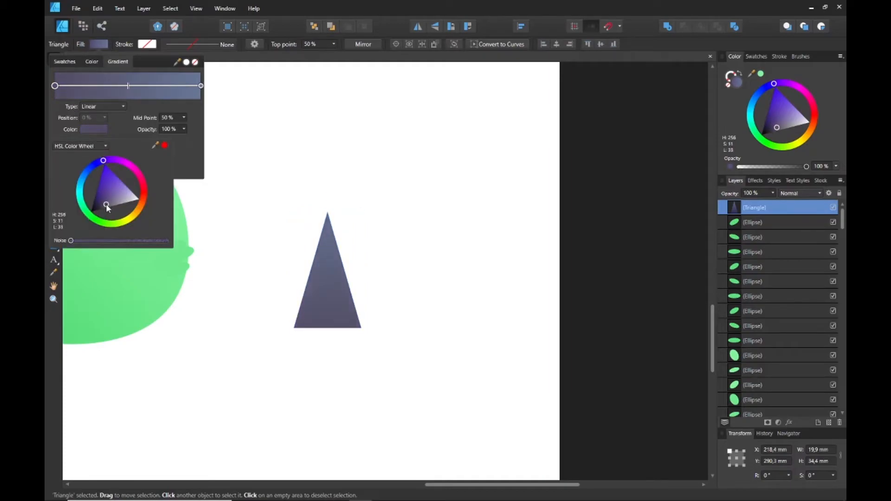
click(344, 135)
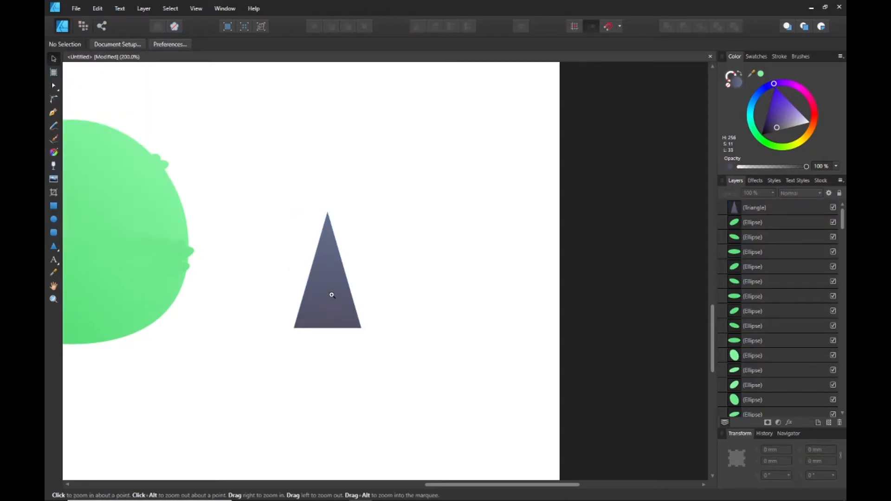
Step: Draw a narrow upright ellipse about 2.1 mm wide and 5.1 mm high on the lower left part of the triangle
ctrl+scroll(331, 295, up, 3)
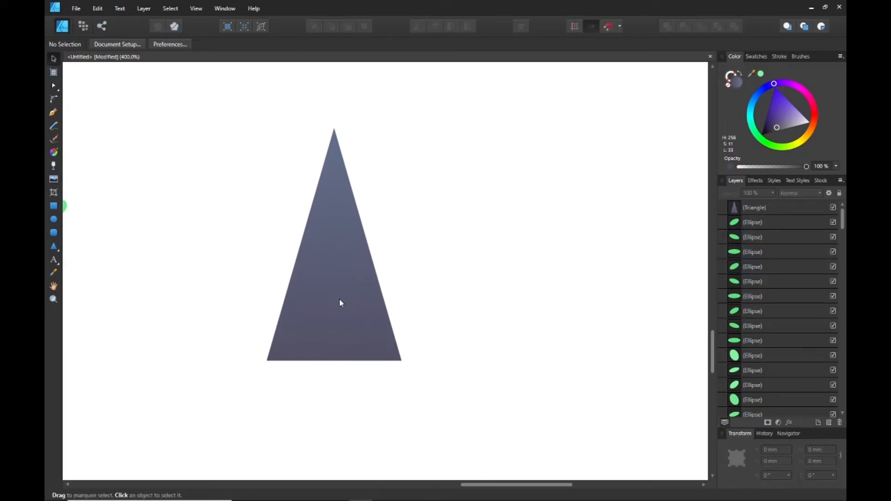
click(54, 220)
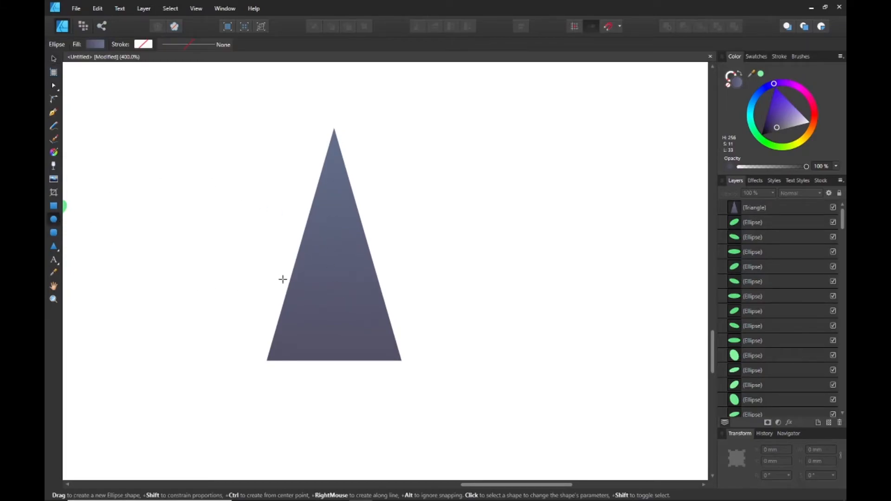
drag(312, 286, 322, 319)
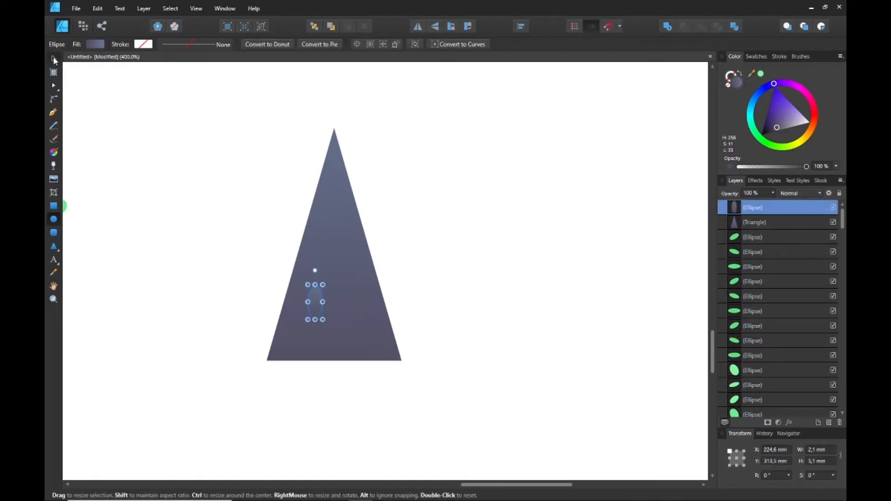
click(53, 59)
Step: Flip the small ellipse's gradient so it runs from purple at its upper end to grey-blue at its lower end
click(54, 155)
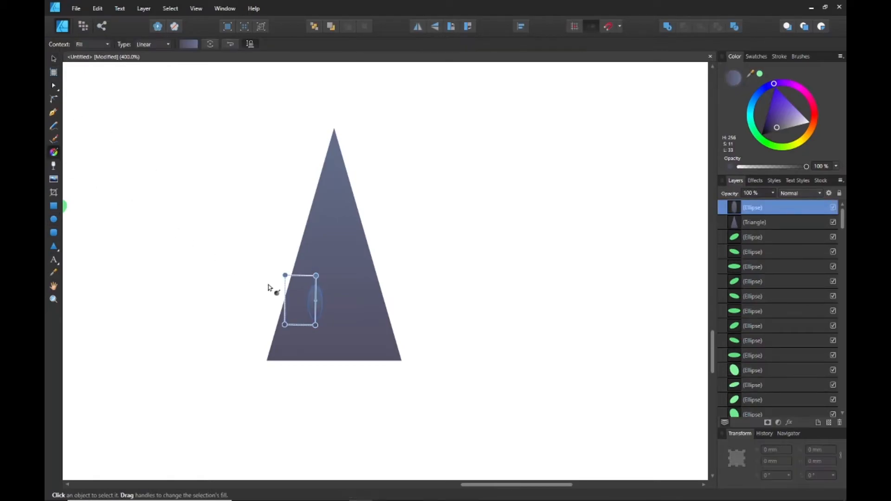
mouse_move(317, 276)
mouse_down()
mouse_move(351, 342)
mouse_move(321, 272)
mouse_up()
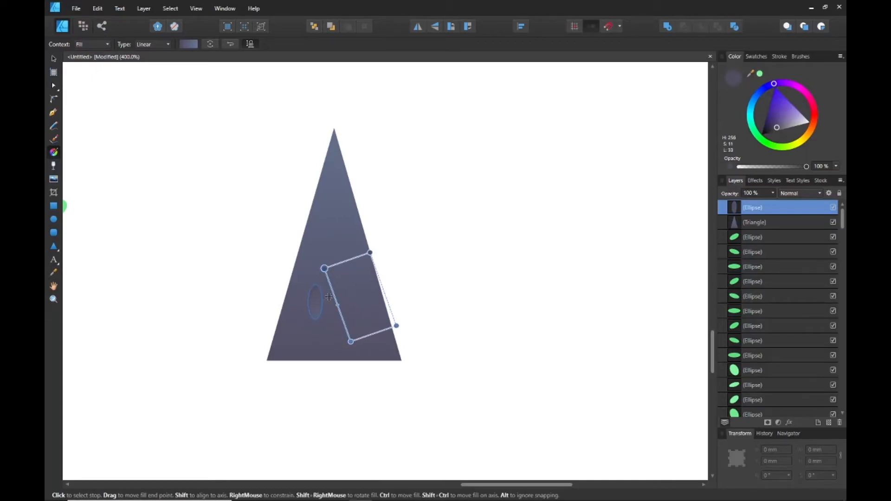
drag(349, 338, 312, 276)
mouse_move(350, 337)
mouse_down()
mouse_move(312, 334)
mouse_move(331, 287)
mouse_move(303, 302)
mouse_move(325, 324)
mouse_up()
drag(331, 284, 325, 282)
click(54, 58)
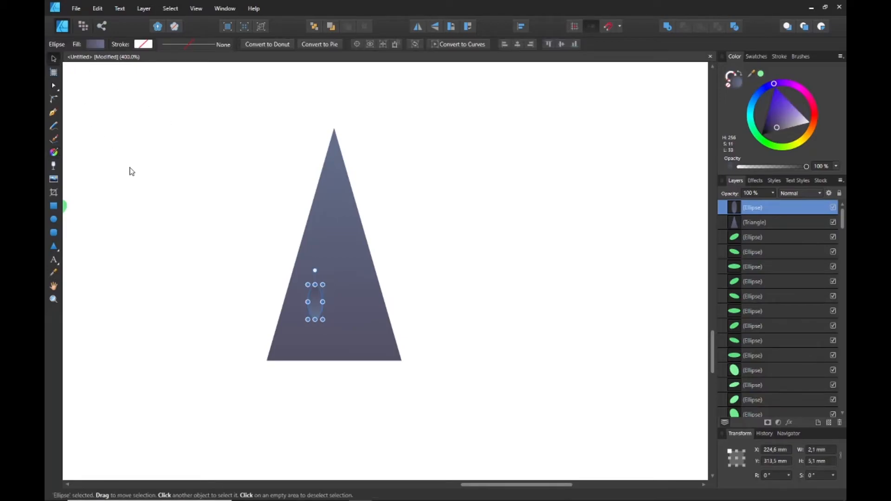
click(248, 271)
Step: Add an Inner Shadow to the small ellipse with 29 % opacity, 8.1 px radius, a slight offset, 15 % intensity and a 270° angle
click(312, 301)
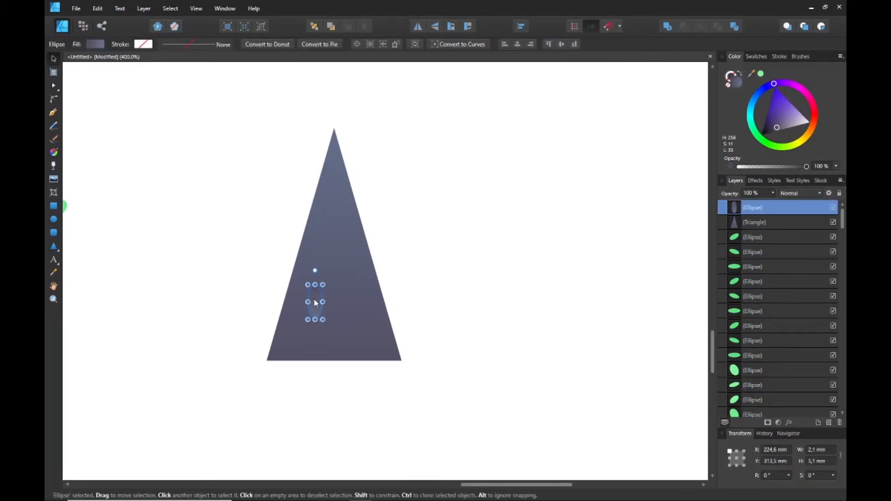
click(790, 422)
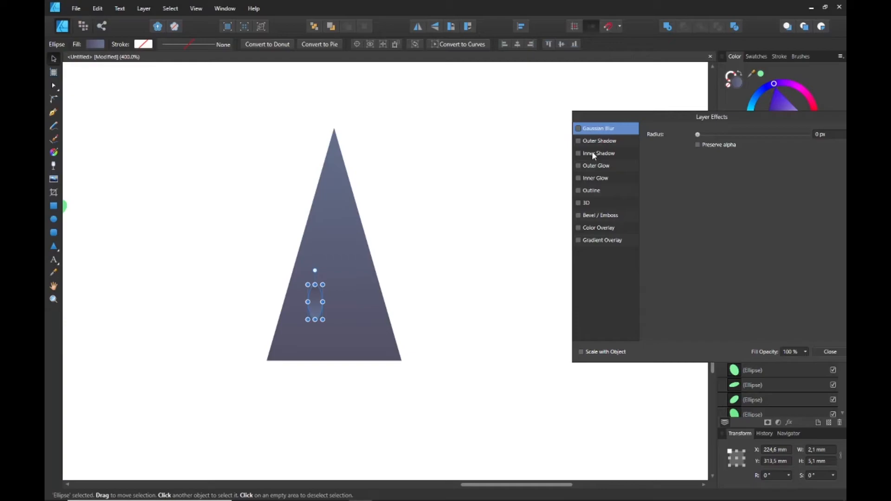
click(589, 153)
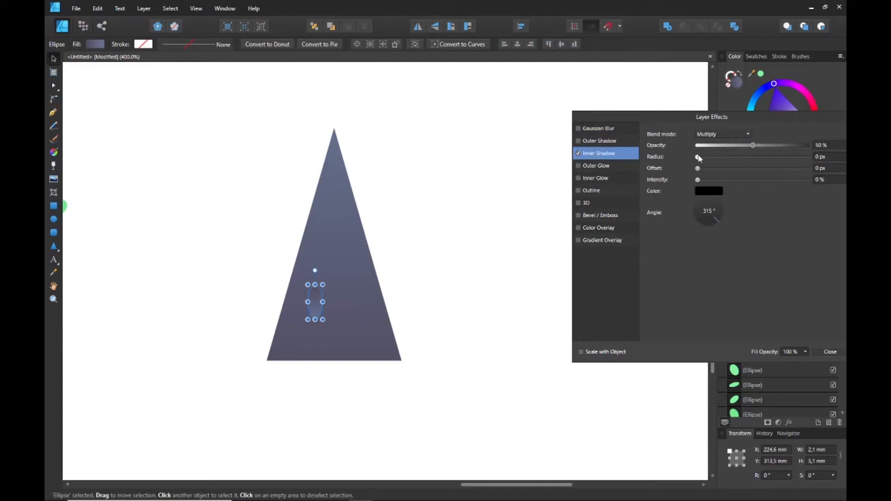
drag(699, 160, 742, 169)
drag(705, 202, 707, 201)
click(709, 227)
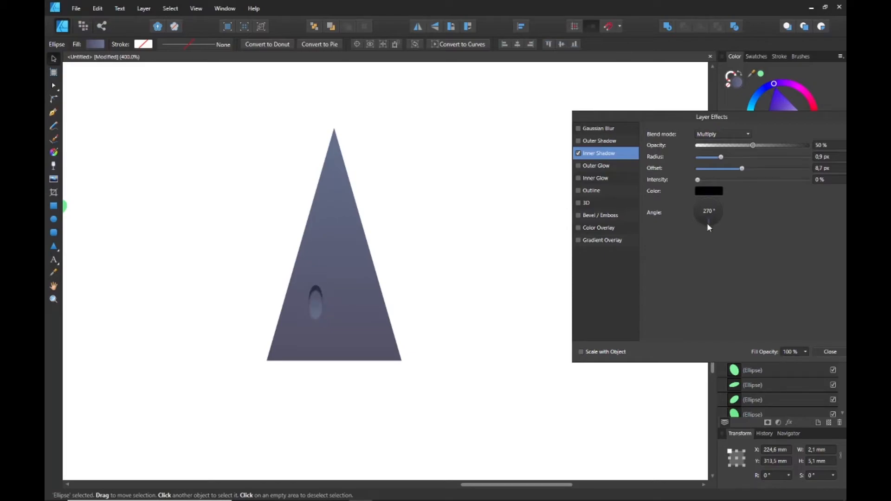
drag(741, 171, 729, 147)
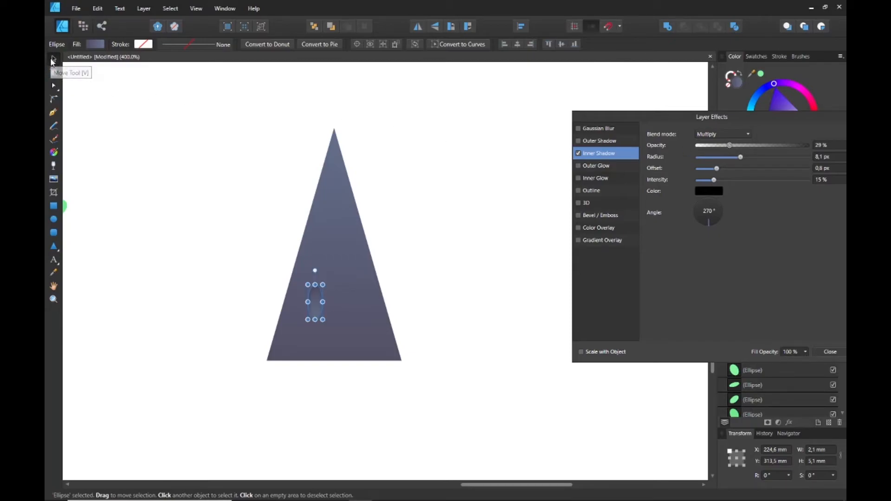
Step: Darken the grey-blue end stop of the small ellipse's gradient, then close the layer effects and deselect the ellipse
click(96, 44)
click(200, 86)
click(99, 130)
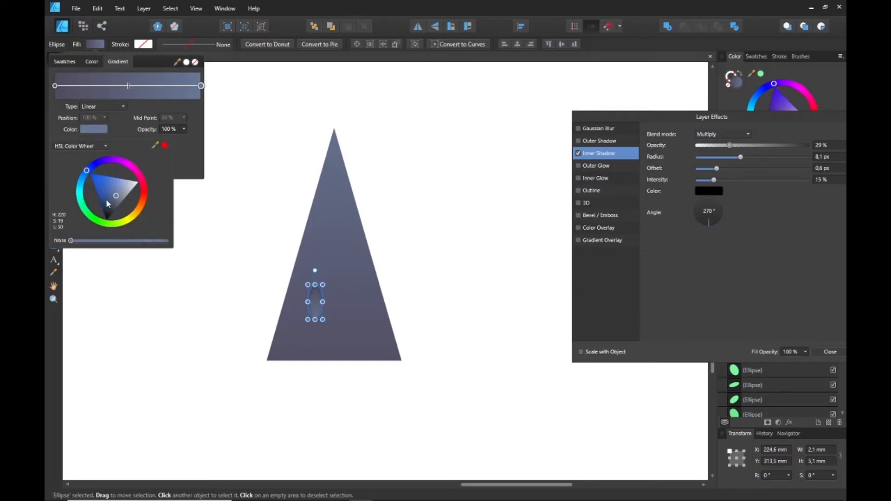
drag(116, 198, 114, 201)
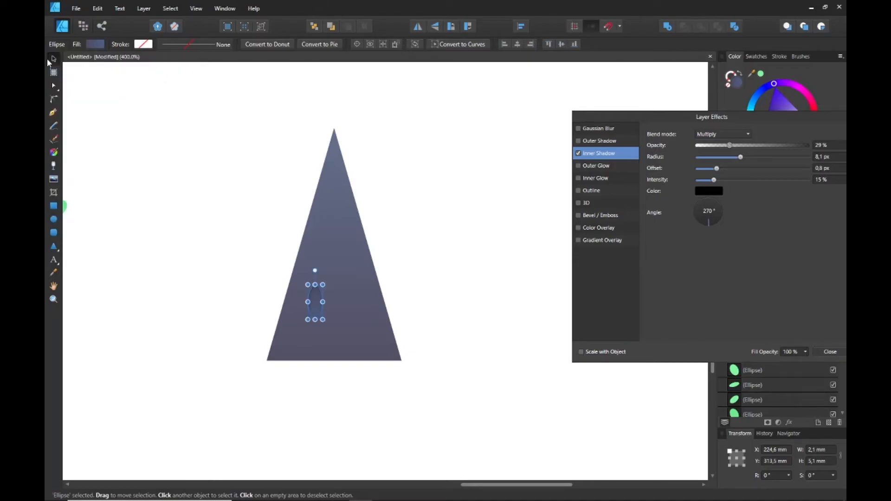
click(828, 352)
click(478, 294)
Step: Add two smaller copies of the oval dent, about 1.7 by 2.9 mm, one higher up the triangle and one near its lower right
click(316, 302)
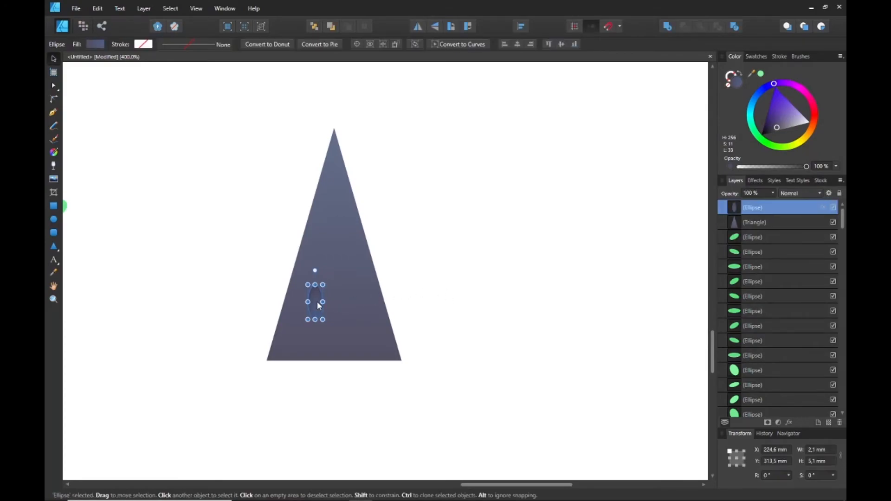
key(ctrl+j)
drag(318, 305, 329, 244)
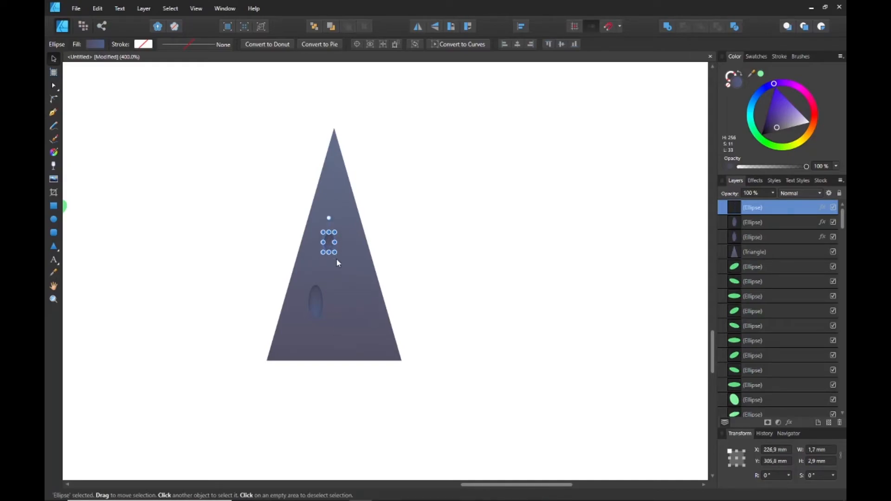
drag(333, 249, 356, 333)
click(426, 274)
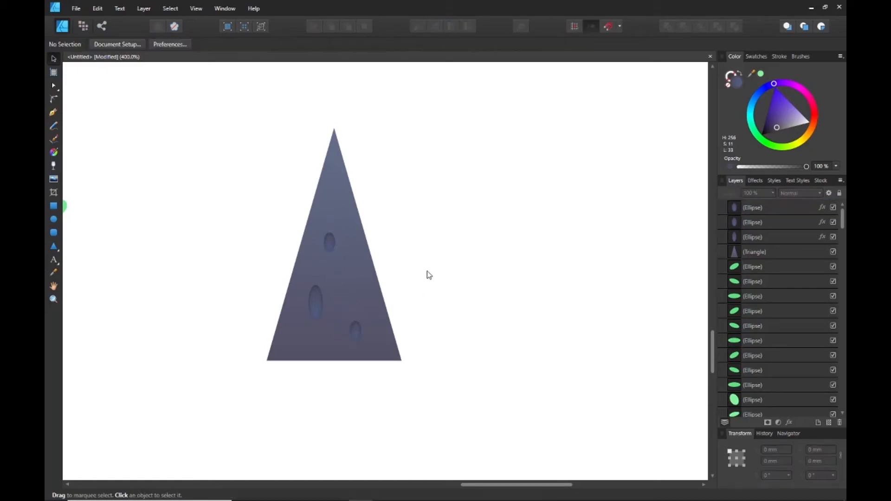
Step: Place two copies of the triangle in a row to its right, overlapping at the bases on the same baseline
key(ctrl)
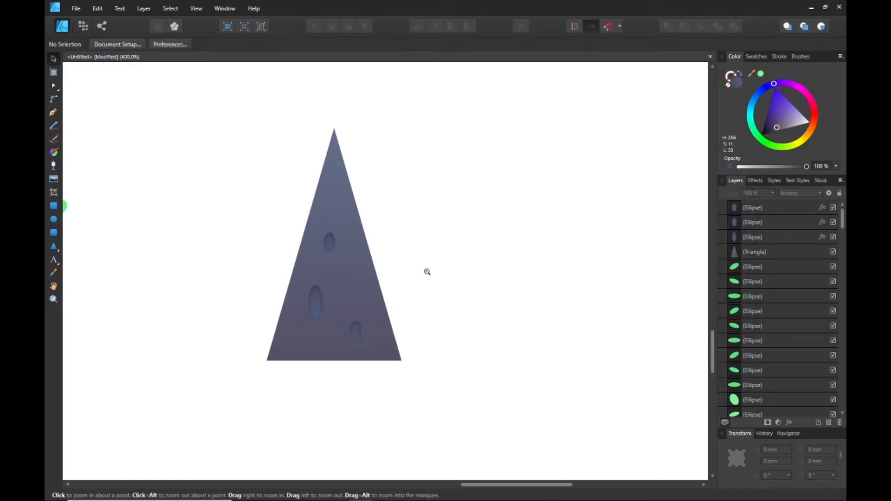
alt+click(427, 272)
click(336, 302)
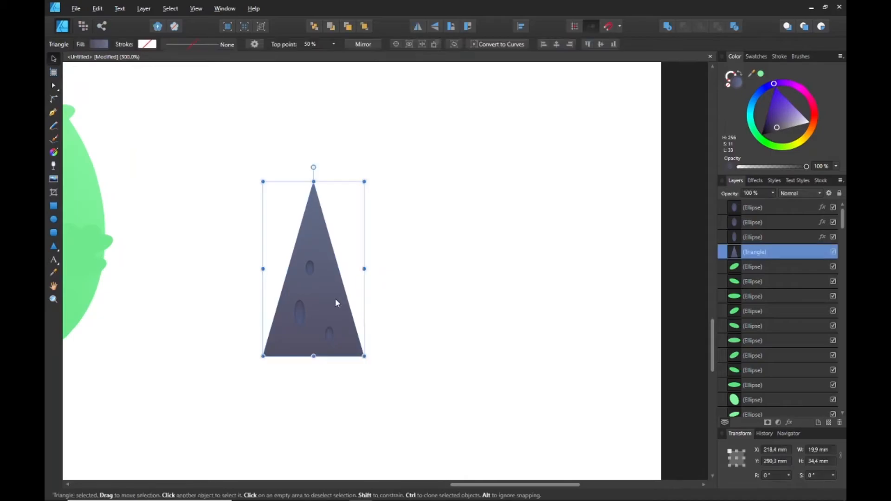
ctrl+drag(335, 299, 402, 300)
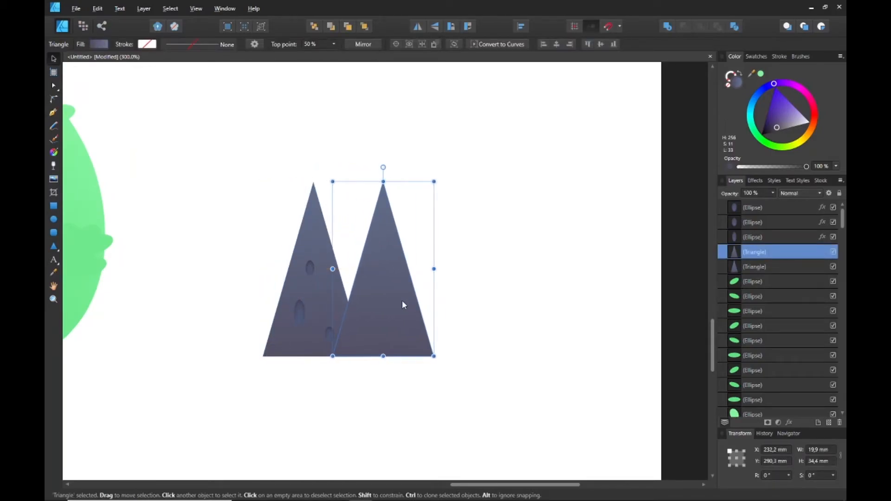
key(ctrl+j)
drag(386, 307, 453, 307)
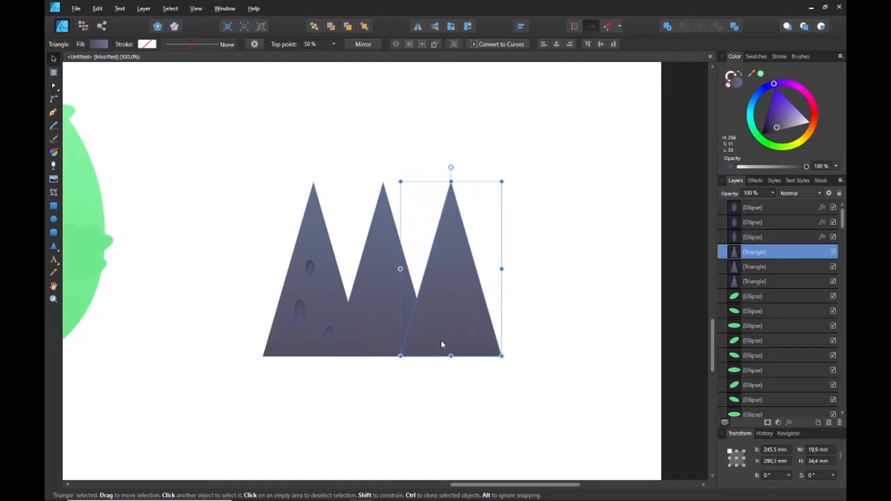
click(443, 430)
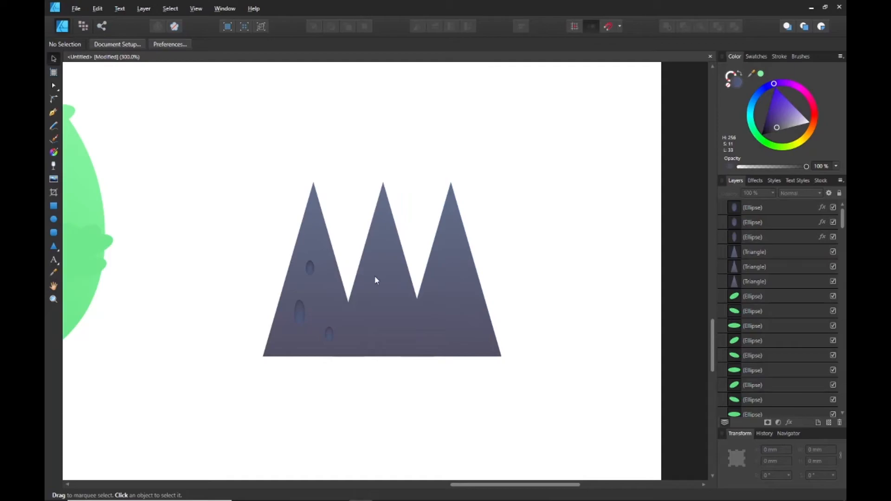
Step: Merge the three overlapping triangles into one spike shape with the Add operation, and deselect it
click(376, 279)
shift+click(322, 291)
shift+click(453, 280)
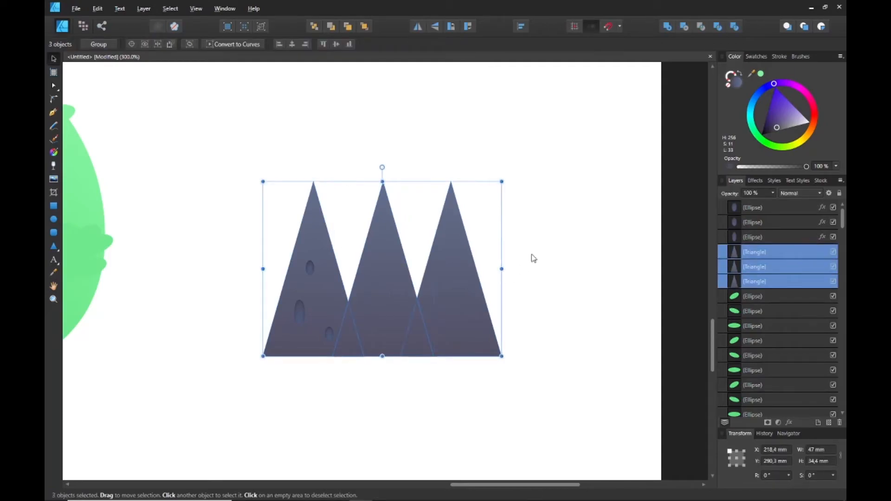
click(667, 26)
click(542, 219)
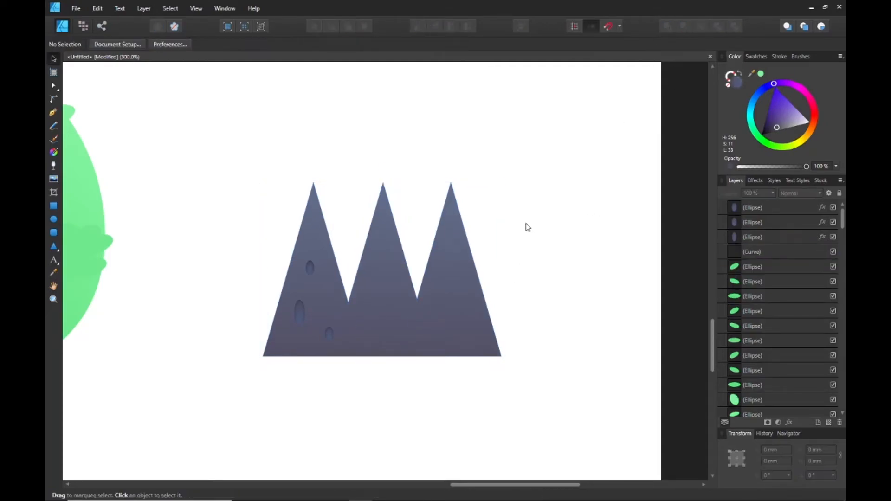
Step: Copy the large and the two small oval dents from the first spike across the middle and last spikes
click(299, 313)
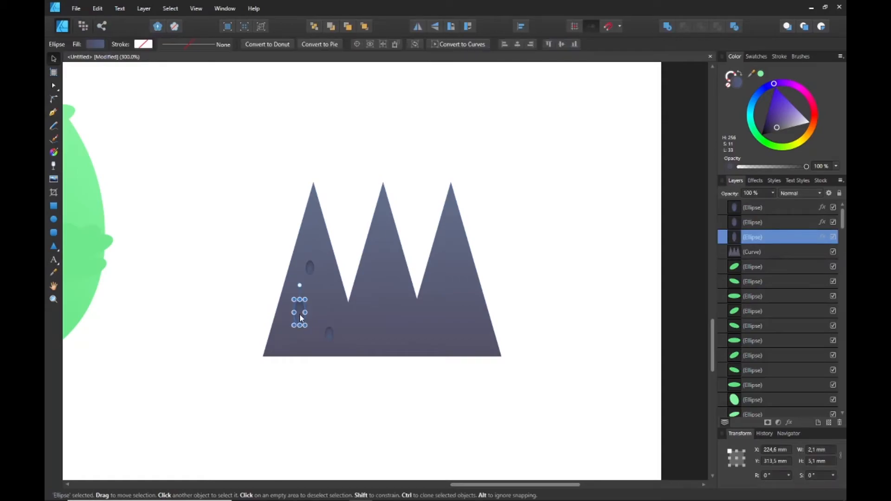
mouse_move(301, 318)
ctrl+mouse_down()
mouse_move(365, 315)
mouse_move(430, 276)
ctrl+mouse_up()
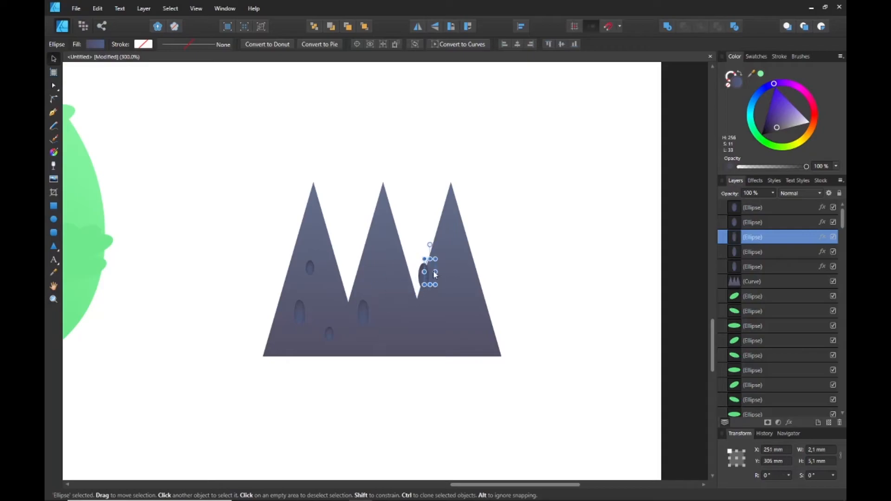
click(310, 270)
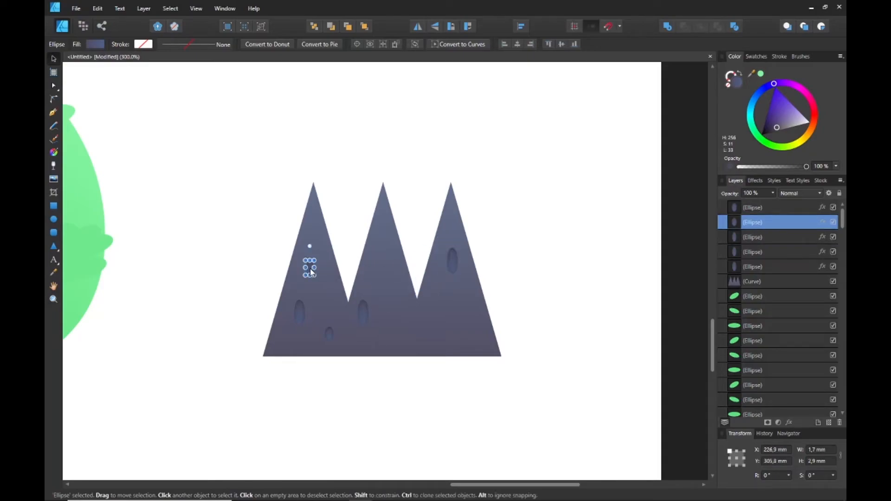
mouse_move(311, 272)
ctrl+mouse_down()
mouse_move(384, 230)
mouse_move(386, 297)
mouse_move(404, 341)
mouse_move(460, 324)
ctrl+mouse_up()
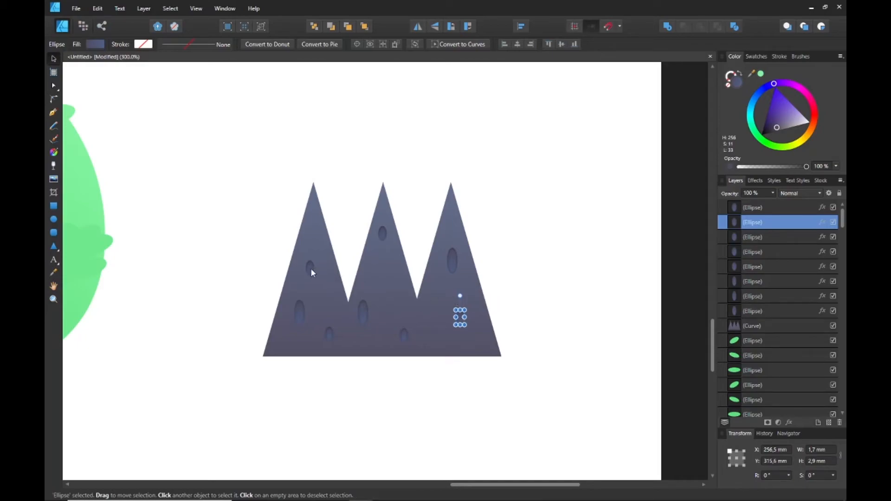
click(330, 332)
ctrl+drag(332, 334, 490, 349)
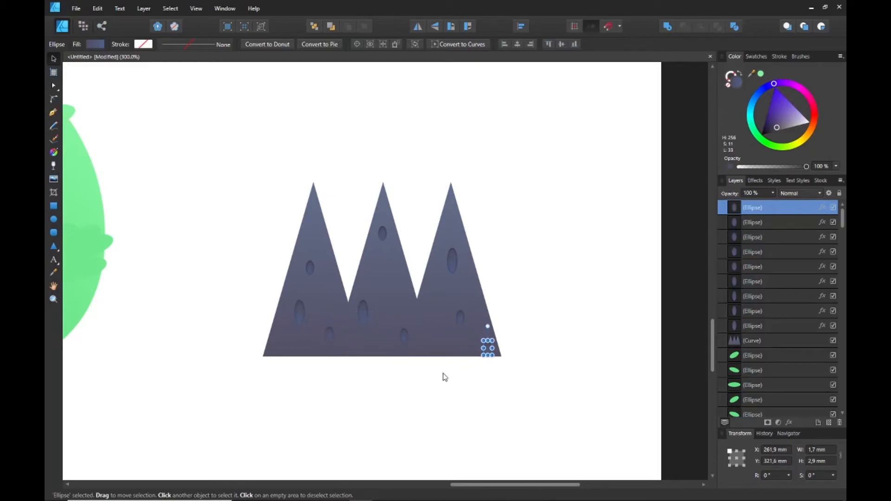
Step: Widen the middle spike's large dent into a rounder shape nearer the spike's centre, then deselect it
drag(371, 318, 401, 310)
key(ctrl+d)
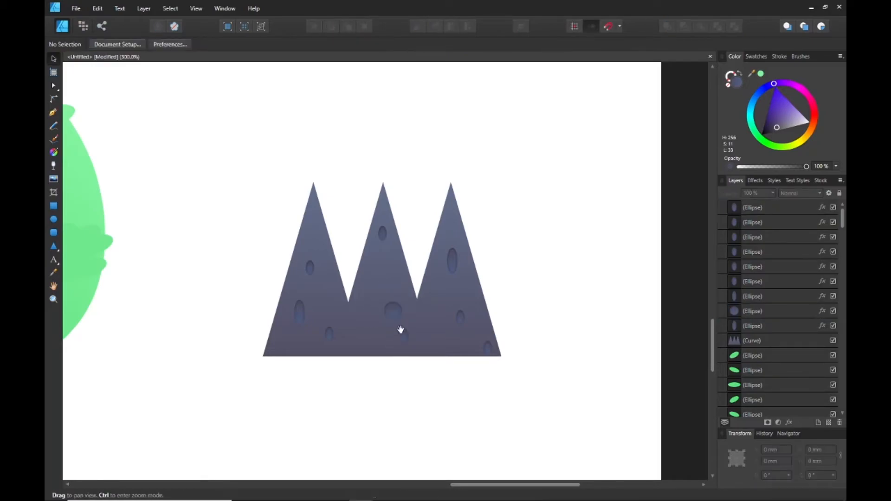
key(ctrl)
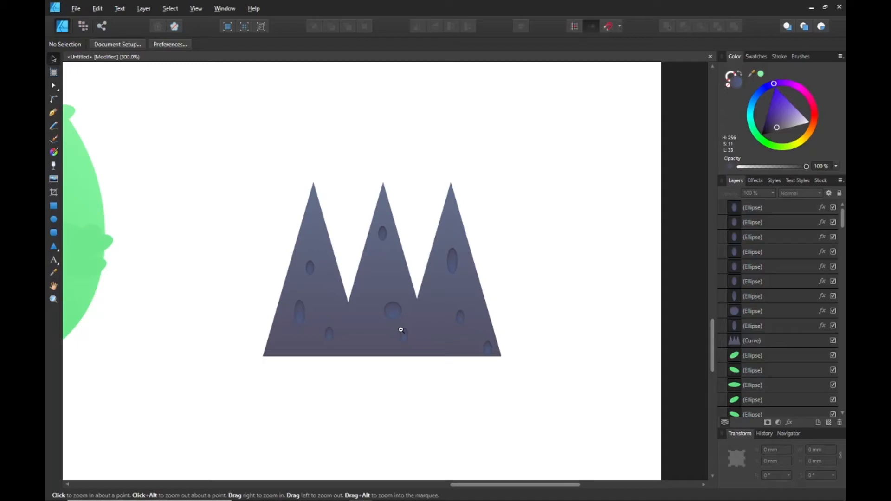
Step: Move the spikes together with all their dents to just beside the bush, then deselect them
scroll(401, 330, down, 6)
drag(391, 271, 458, 355)
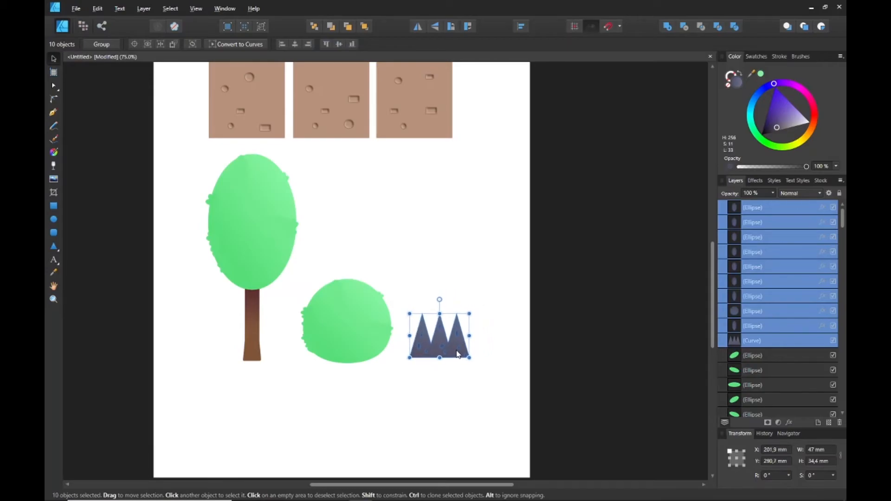
click(434, 388)
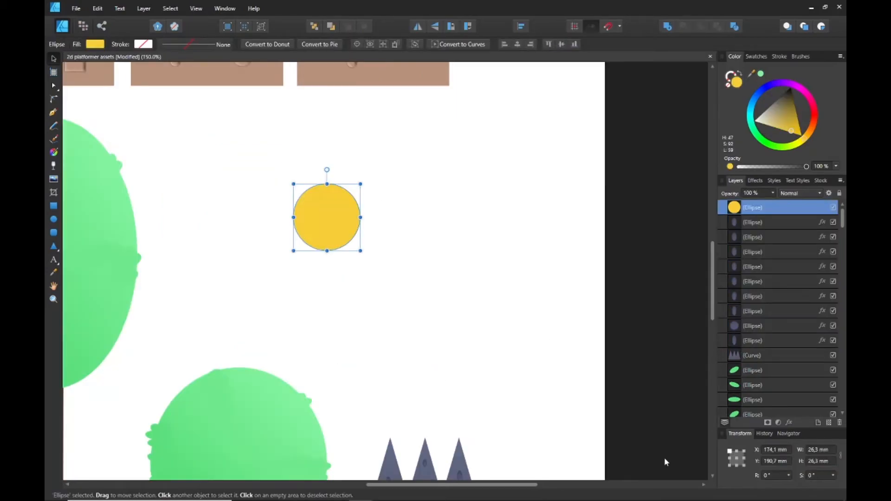
Step: Apply a 3D layer effect to the yellow circle with radius 12.2 px, soften 13.8 px, opacity 52 %, diffuse 92 % and shininess 77 %
click(789, 422)
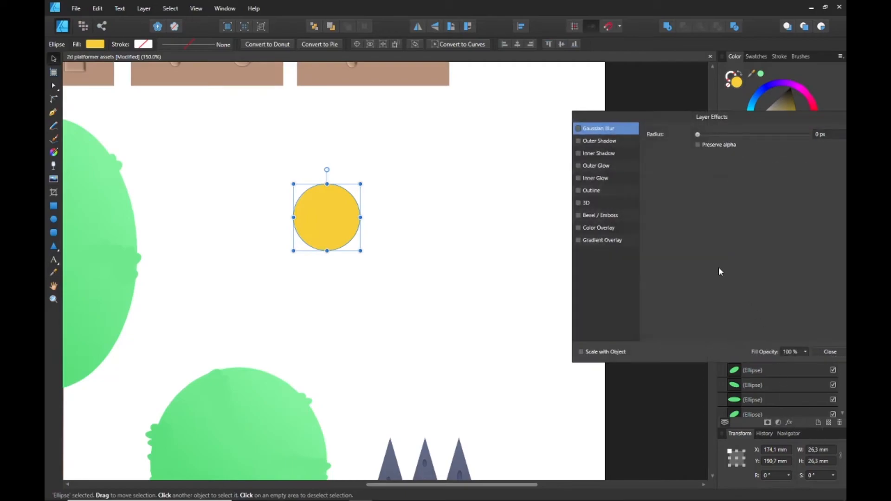
click(578, 203)
click(593, 204)
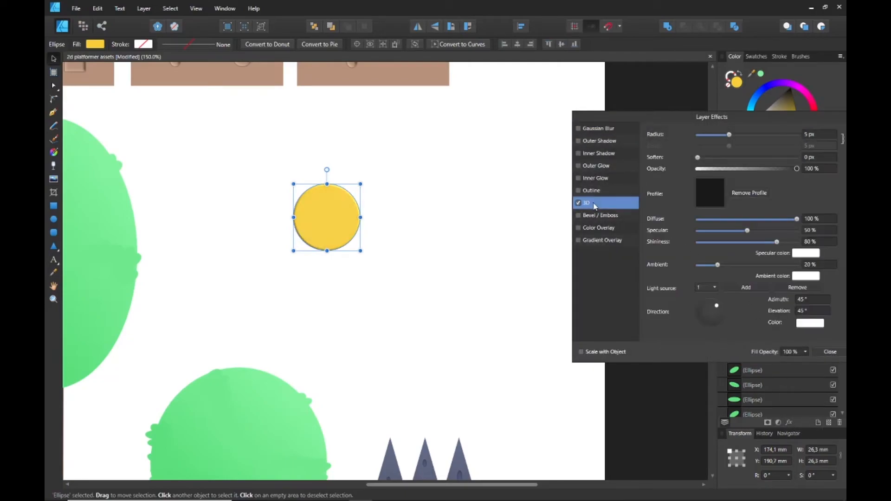
drag(729, 134, 742, 135)
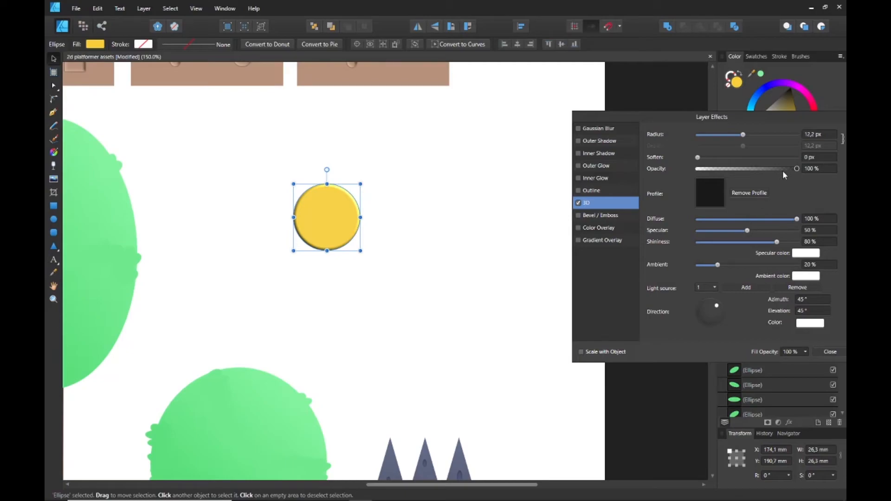
drag(796, 169, 762, 169)
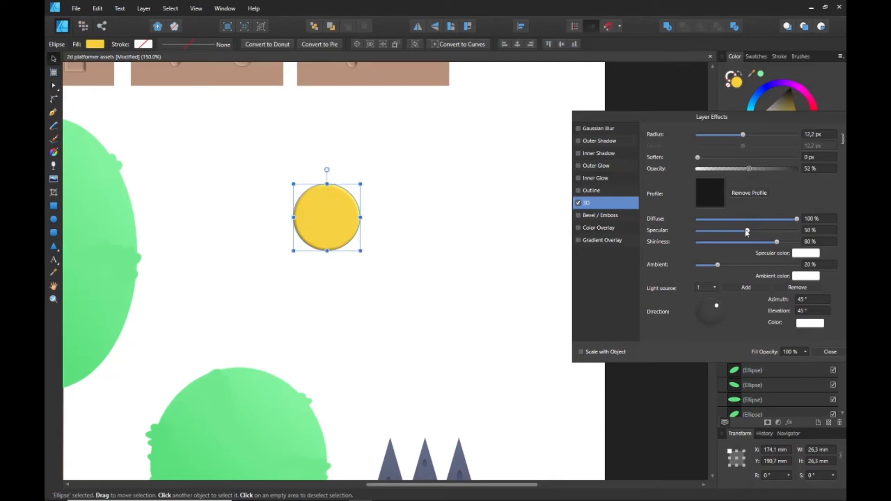
drag(777, 245, 772, 244)
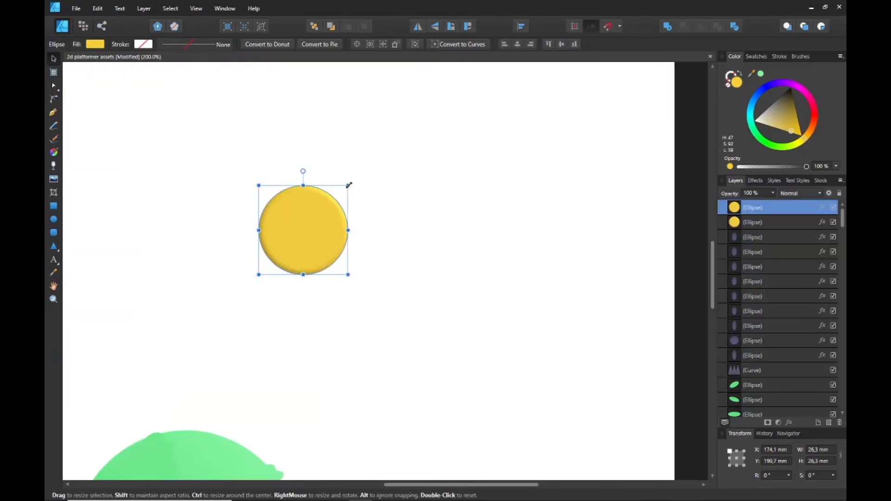
Step: Shrink the duplicate yellow circle around its centre to about 16.9 mm inside the original circle
drag(348, 186, 332, 200)
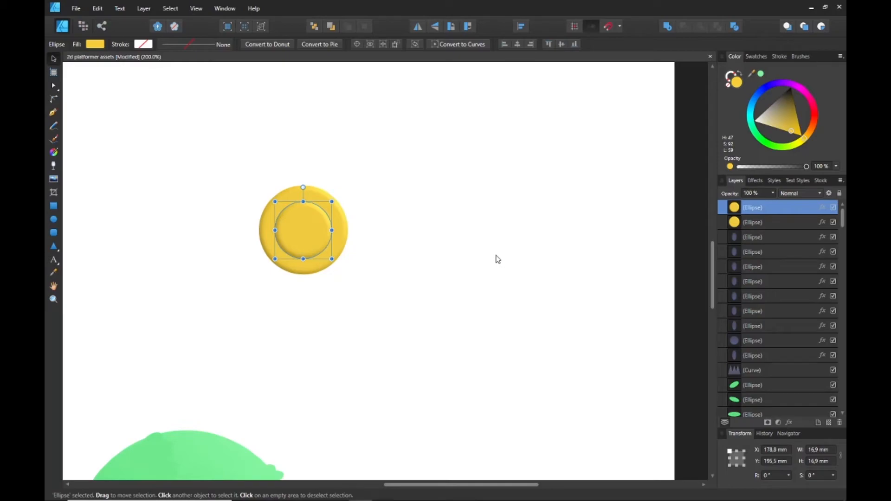
ctrl+click(304, 227)
ctrl+click(304, 227)
drag(319, 231, 314, 245)
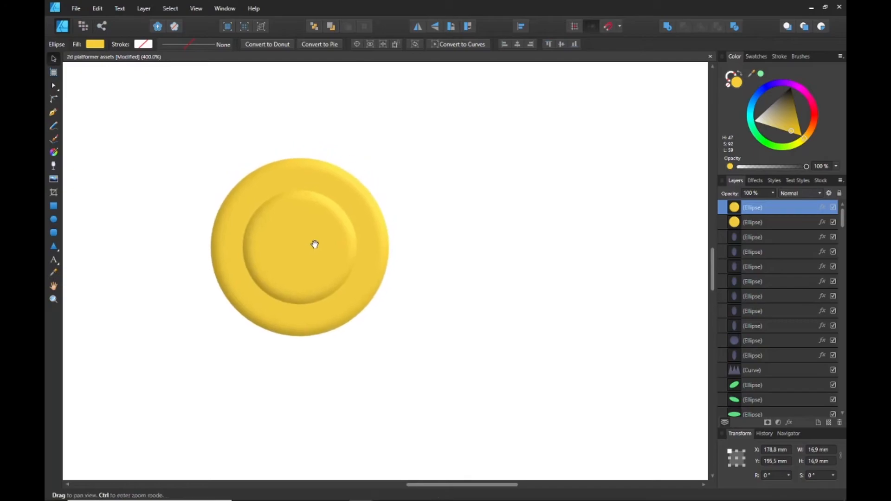
Step: Replace the inner circle's 3D effect with a wide, soft inner shadow in Multiply mode so it looks recessed
click(790, 422)
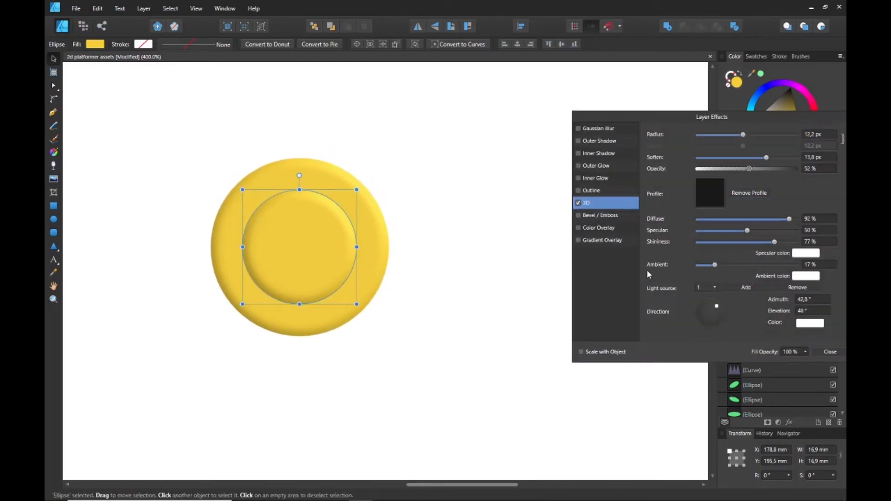
click(578, 204)
click(601, 152)
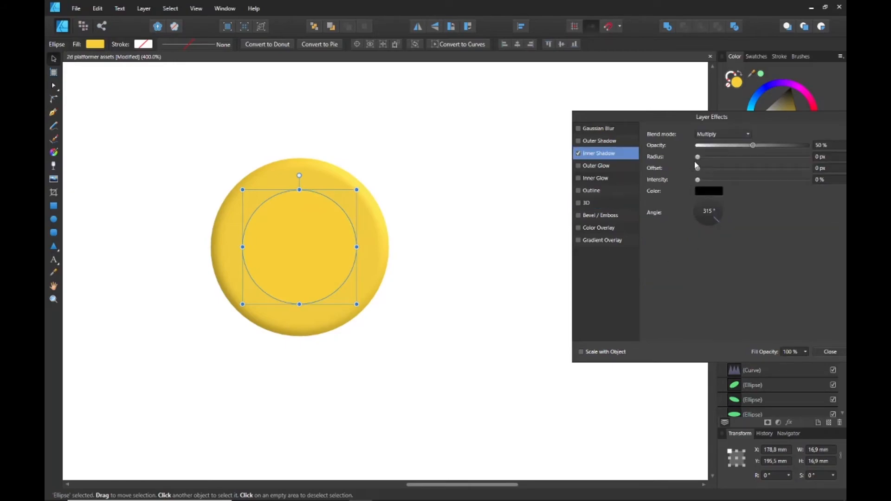
drag(697, 157, 804, 164)
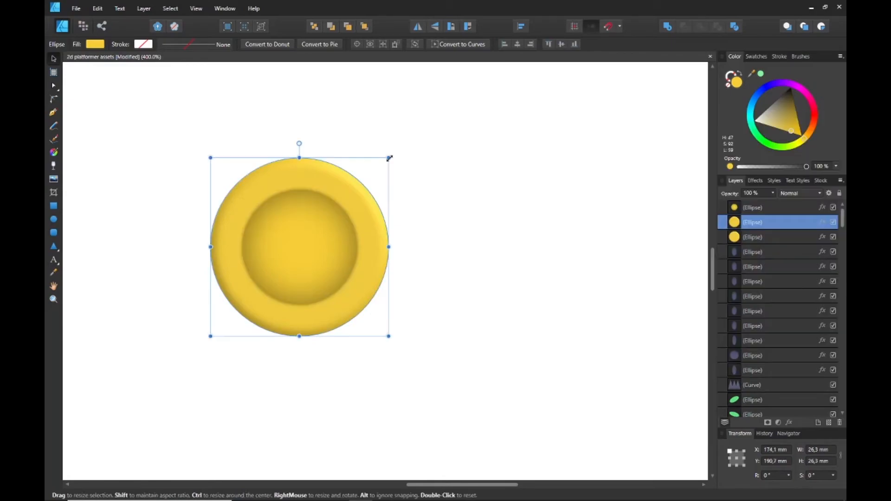
Step: Shrink the second outer-circle copy to about 13.6 mm, bring it in front as a raised centre, and slightly enlarge the recessed circle
drag(390, 155, 345, 201)
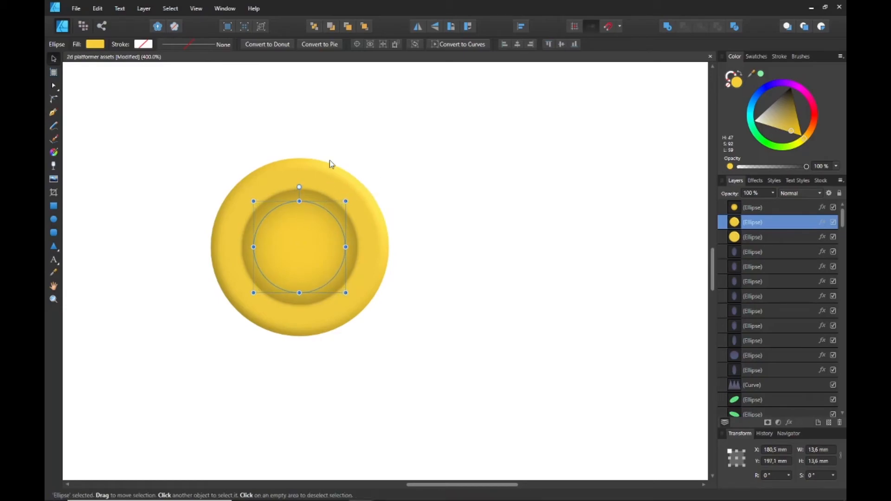
click(364, 27)
click(434, 154)
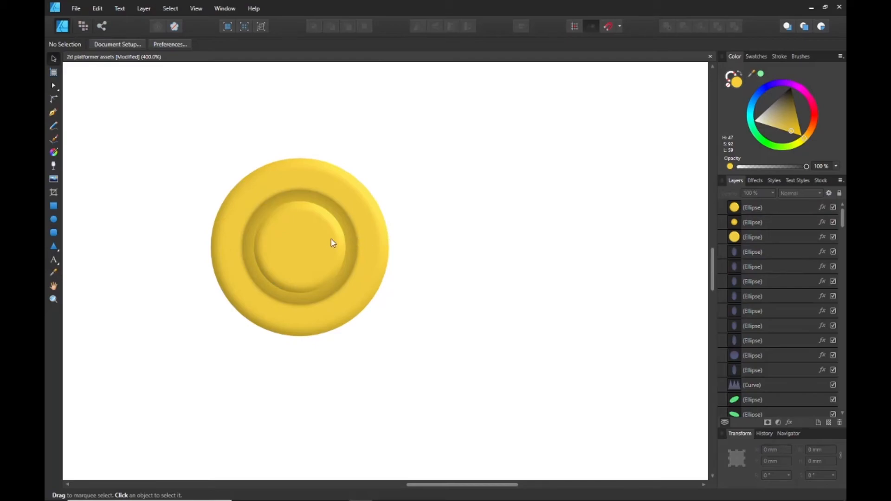
click(351, 232)
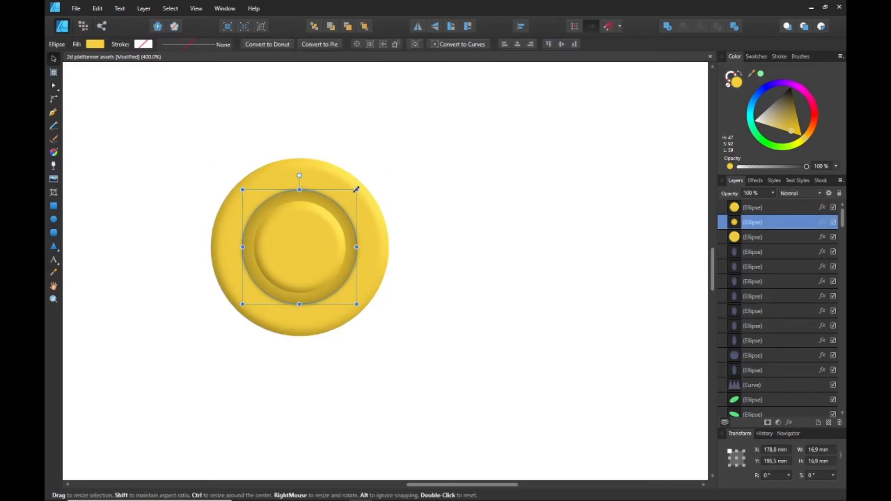
drag(358, 187, 365, 181)
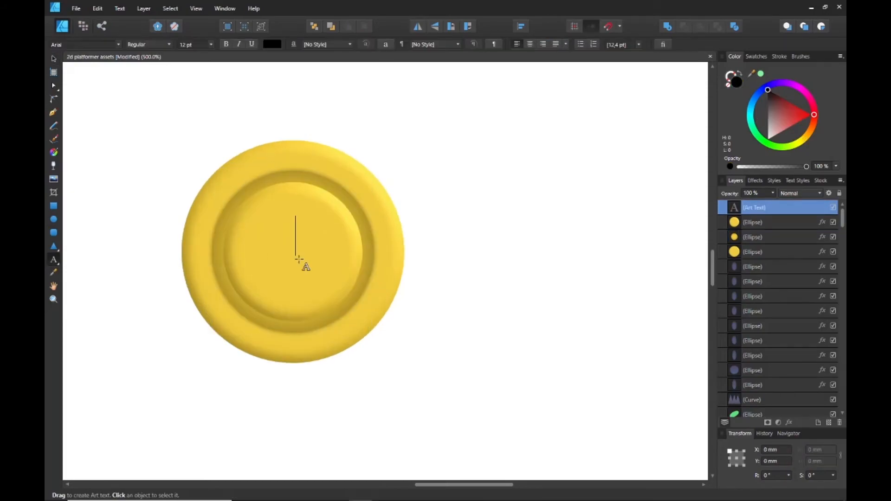
Step: Add the letter C in Comic Sans MS at 36 pt and centre it on the coin
text(C)
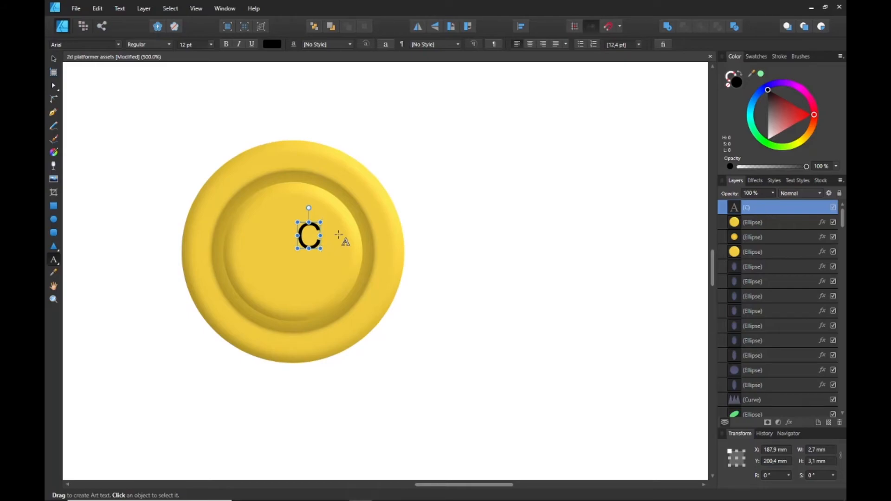
key(ctrl+a)
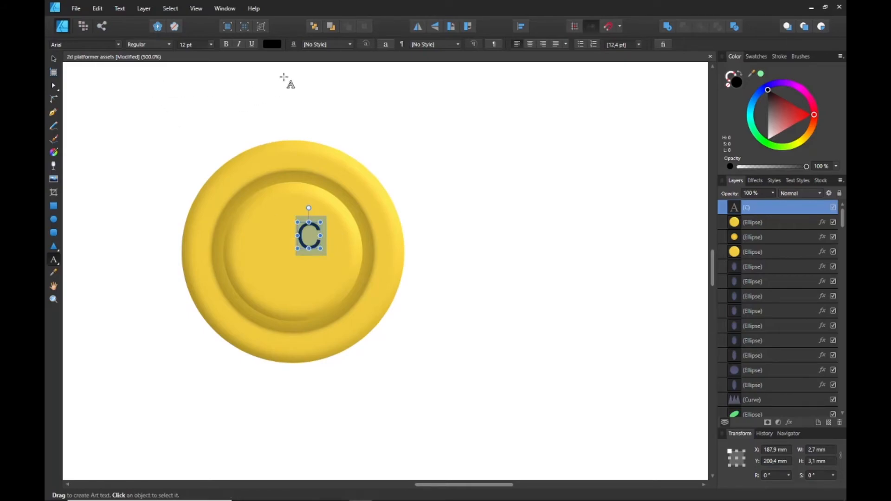
click(118, 44)
scroll(185, 136, down, 1)
scroll(184, 136, down, 3)
scroll(201, 135, down, 1)
scroll(171, 188, up, 4)
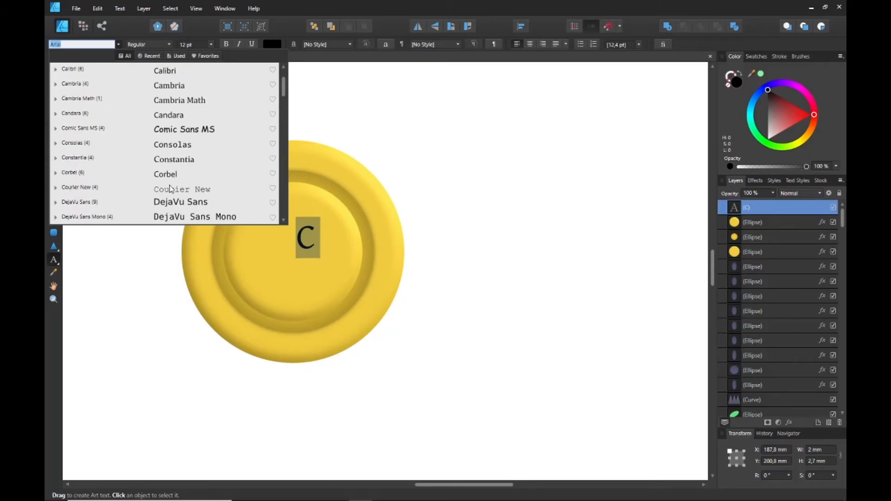
click(188, 129)
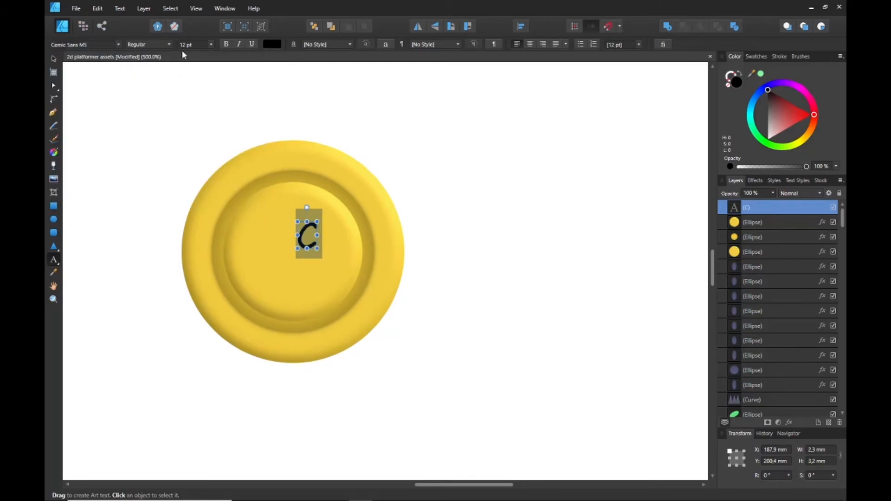
click(210, 43)
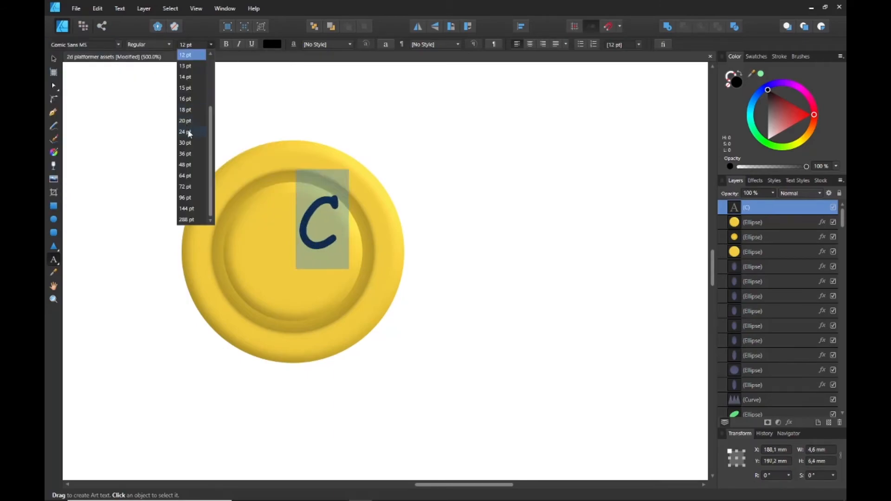
click(189, 156)
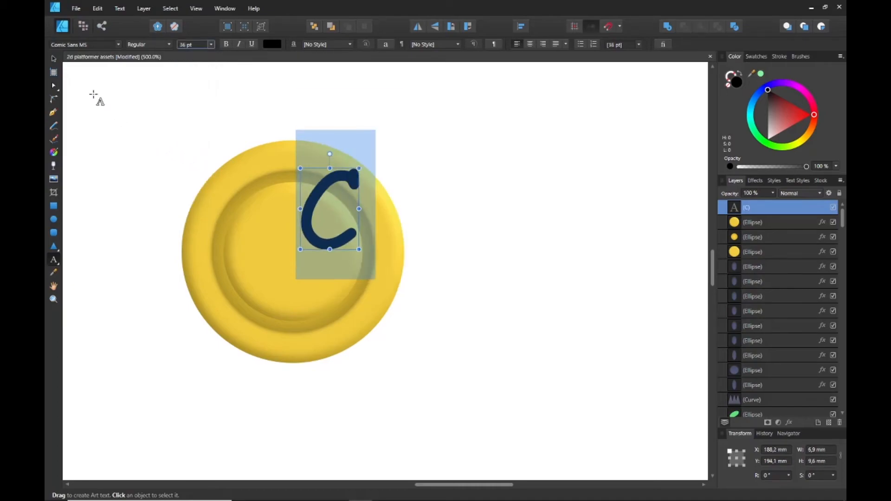
click(53, 59)
drag(312, 206, 279, 239)
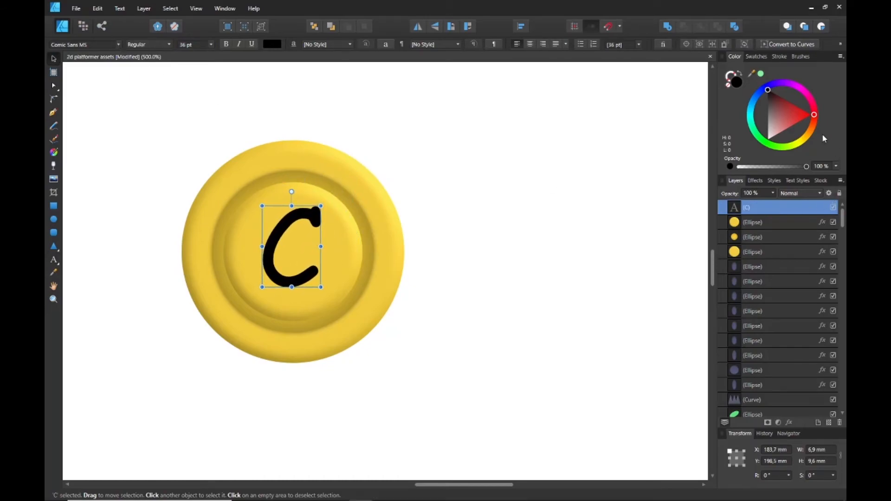
Step: Colour the letter C brown (H 26, S 54, L 37) and add a layer effect to it
mouse_move(814, 115)
mouse_down()
mouse_move(812, 129)
mouse_move(788, 110)
mouse_up()
click(788, 113)
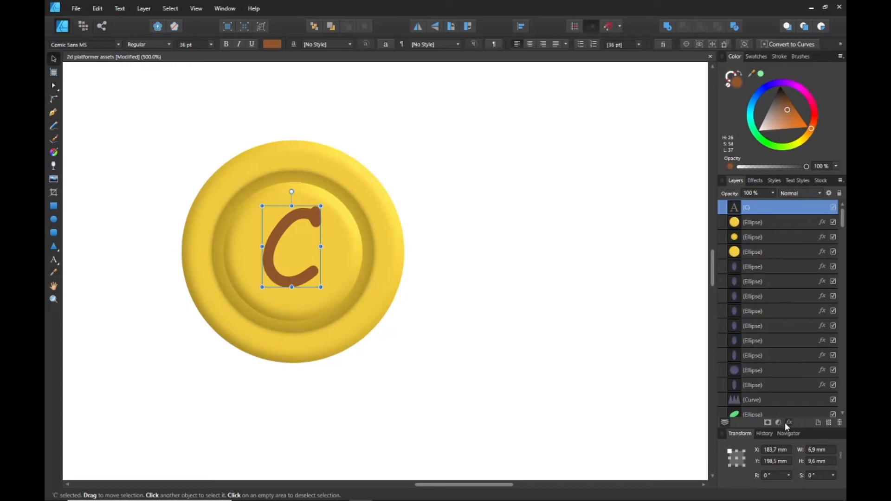
click(788, 423)
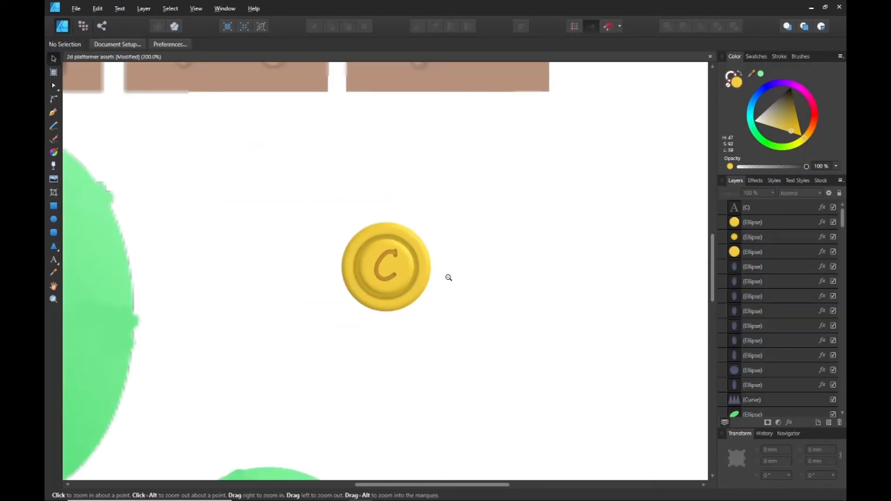
Step: Move the whole coin with its letter to just above the bush, at about X 141 mm, Y 217.1 mm
scroll(480, 306, down, 3)
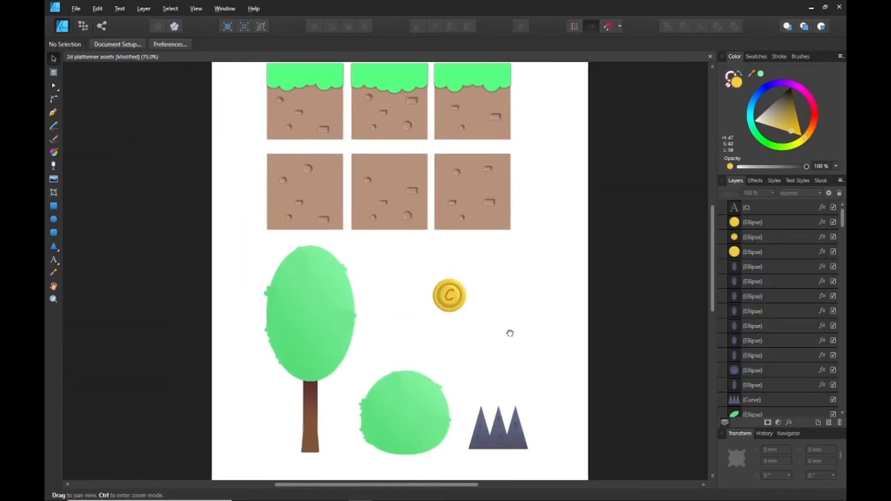
drag(510, 333, 431, 272)
drag(353, 203, 433, 282)
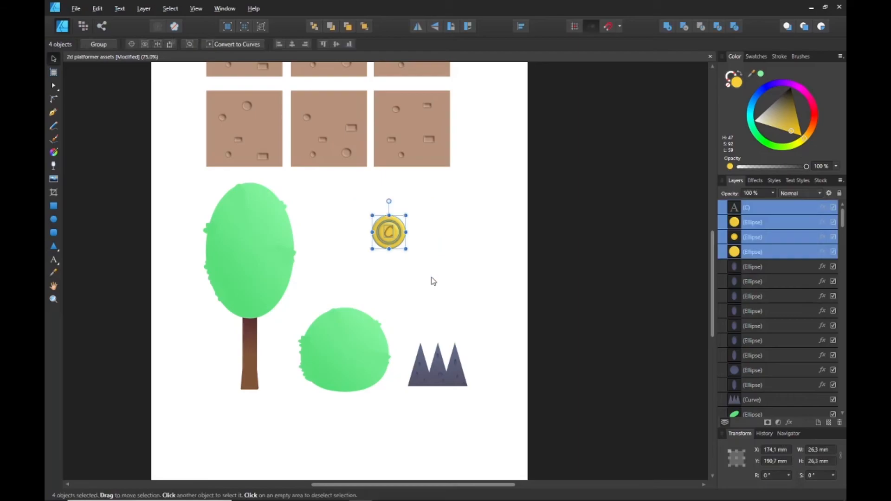
drag(394, 233, 352, 266)
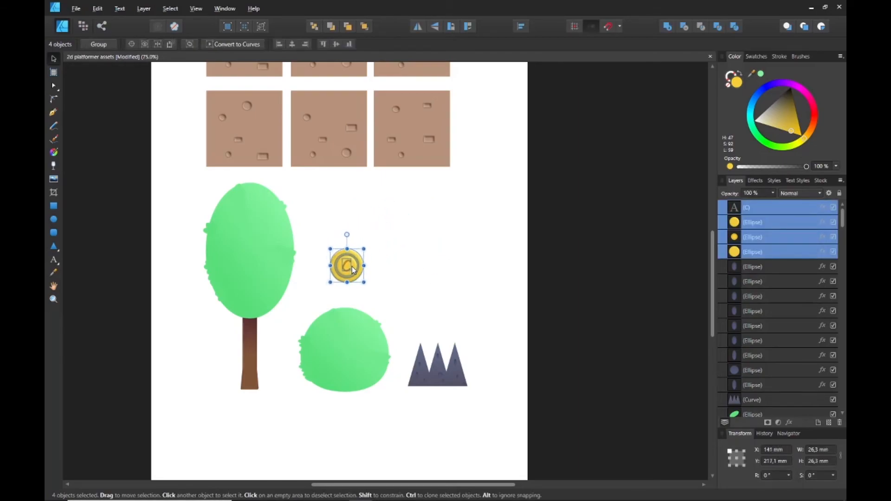
Step: Select all parts of the first grass-topped tile and set up a PNG export with the area Selection without background
click(420, 275)
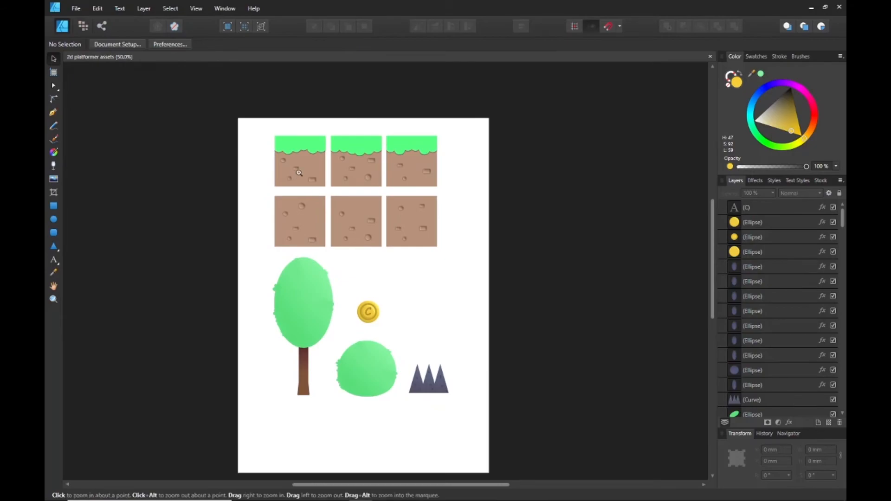
ctrl+click(299, 166)
ctrl+click(300, 166)
drag(301, 165, 324, 209)
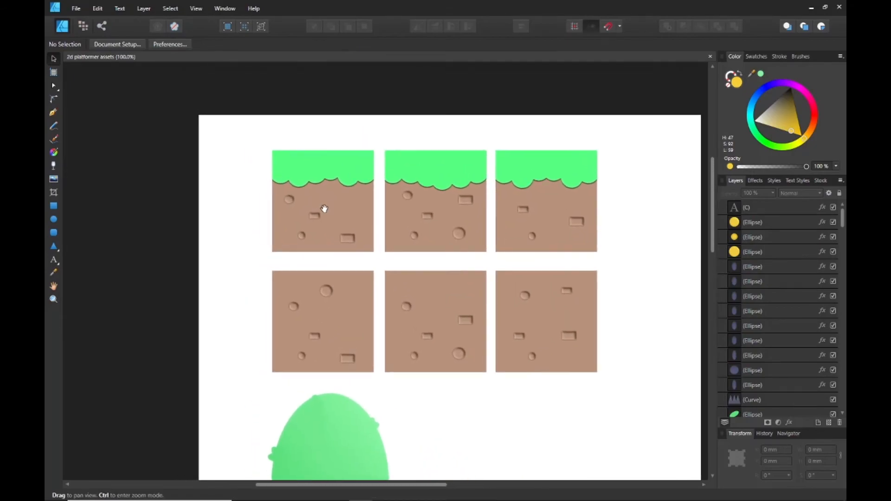
drag(250, 124, 382, 265)
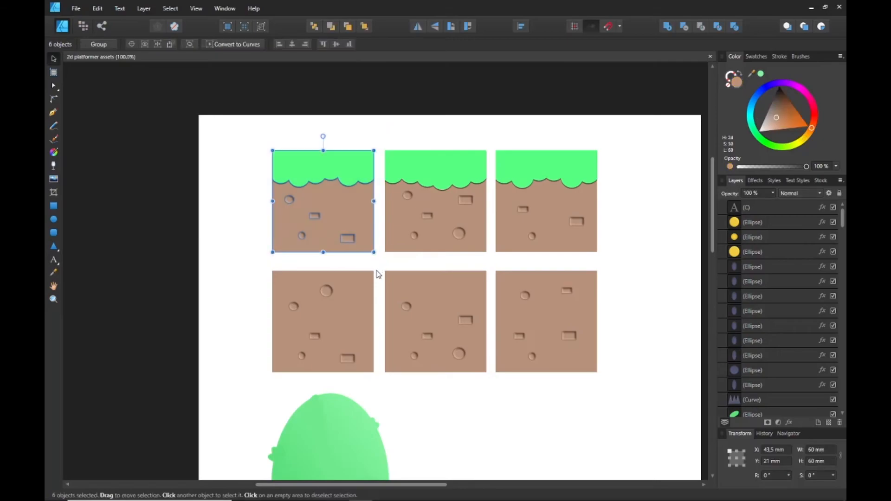
click(76, 9)
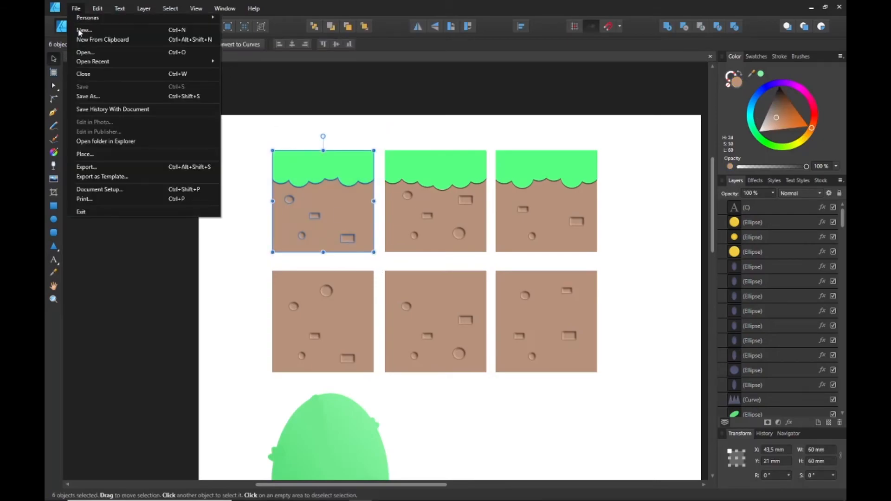
click(91, 168)
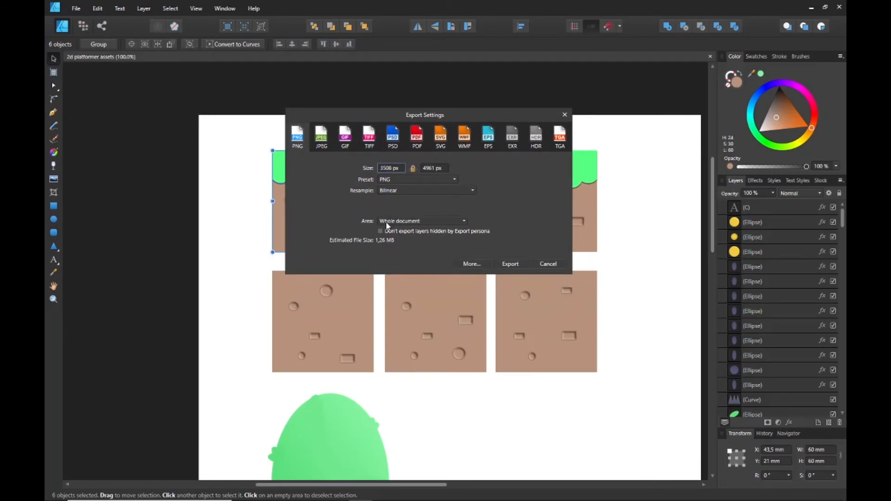
drag(364, 115, 464, 140)
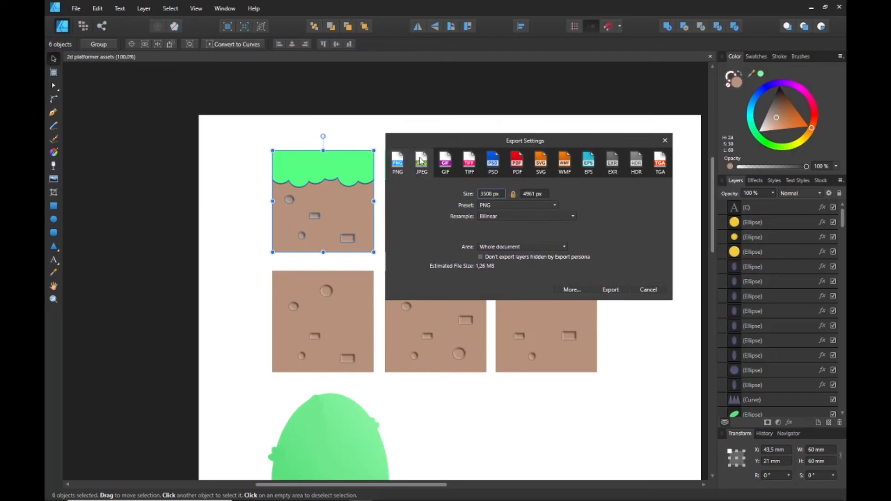
click(514, 250)
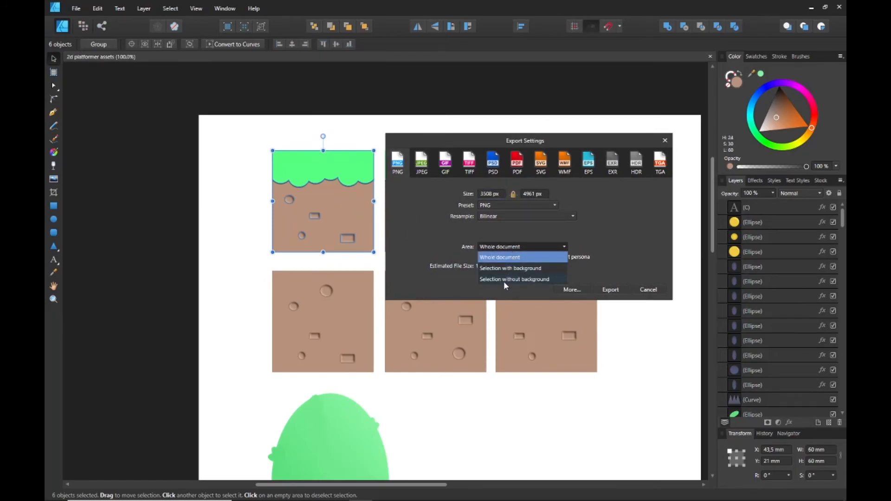
click(537, 280)
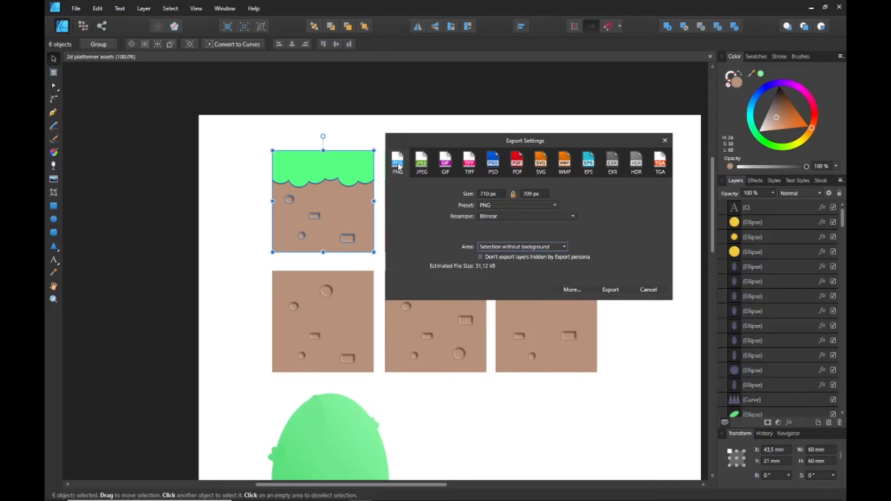
Step: Export the selected tile as a PNG to the Desktop under the file name 2d Plattform Asset Ground01
click(496, 195)
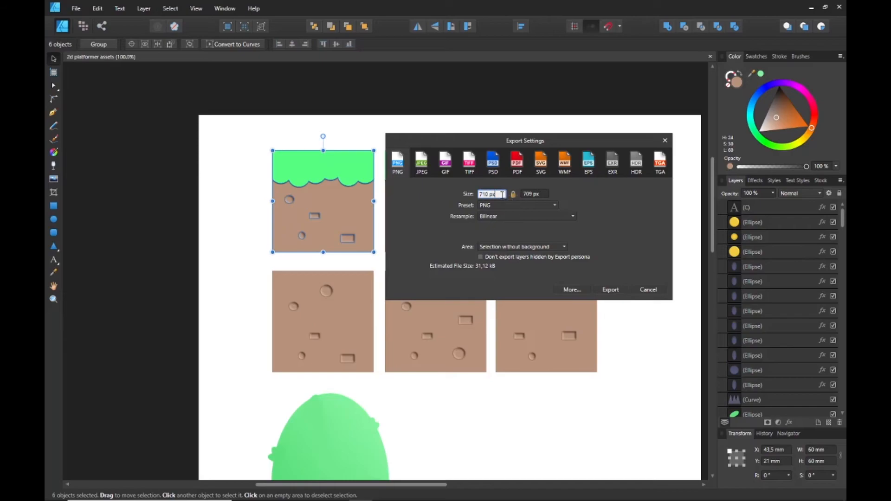
drag(503, 194, 482, 202)
key(Return)
click(613, 290)
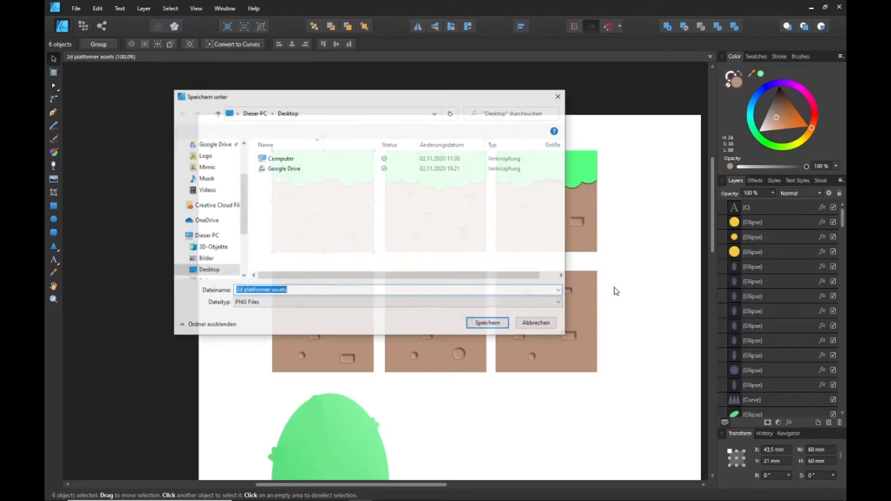
click(207, 270)
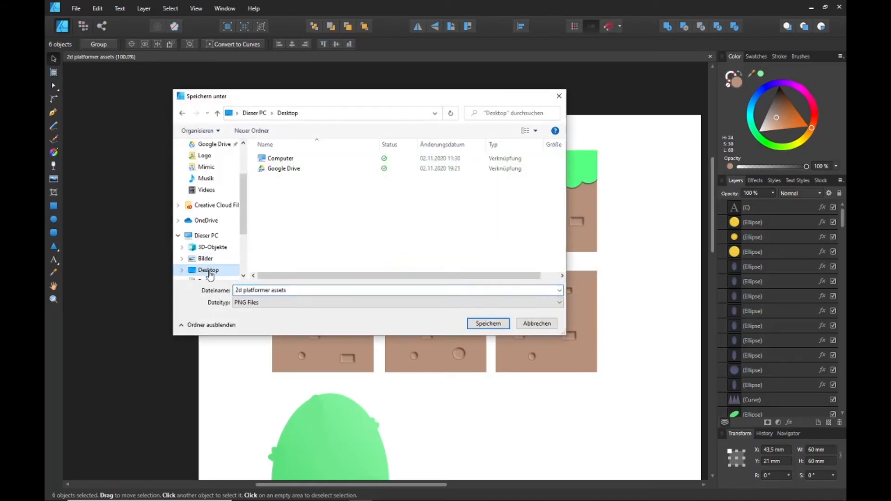
click(302, 290)
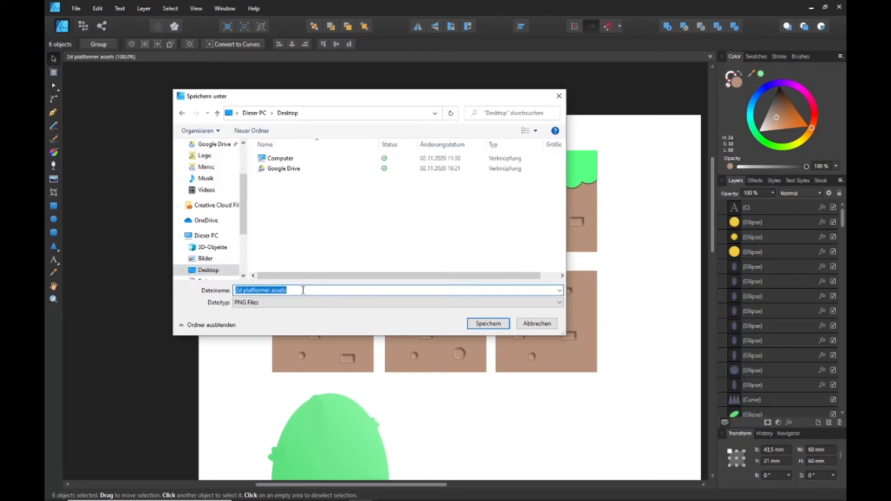
text(2d P)
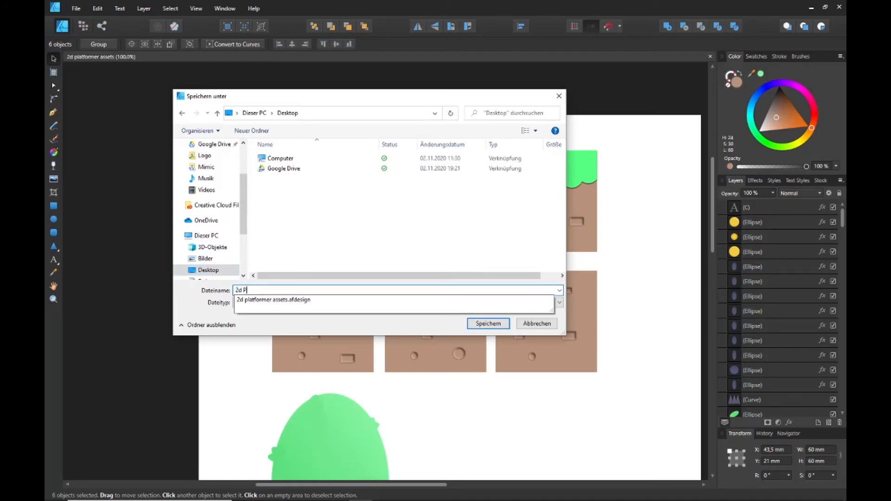
text(lattform)
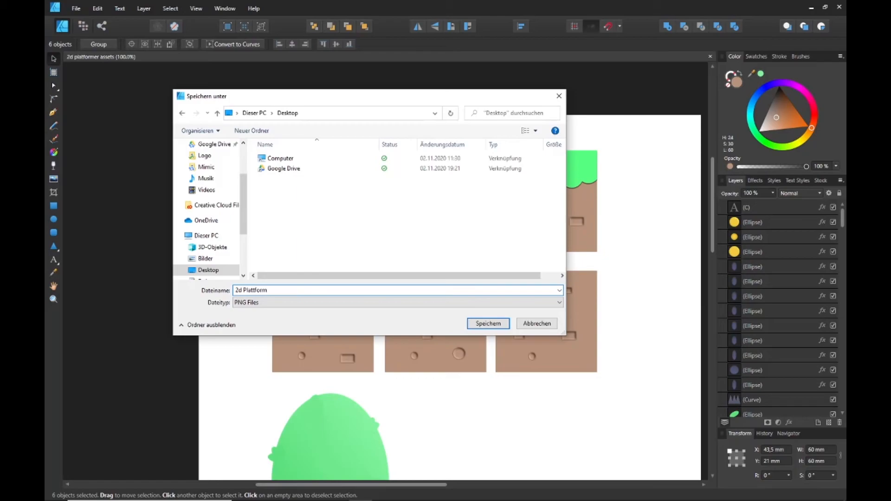
text( Asset Ground01)
click(502, 326)
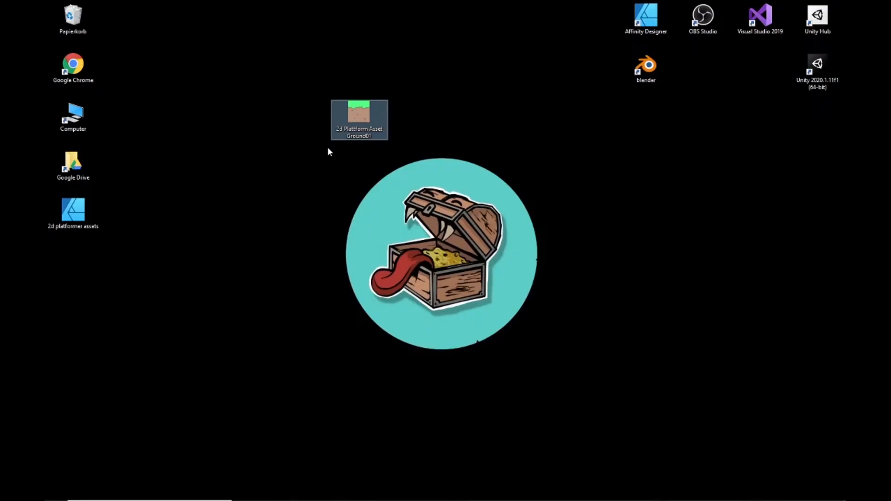
click(371, 234)
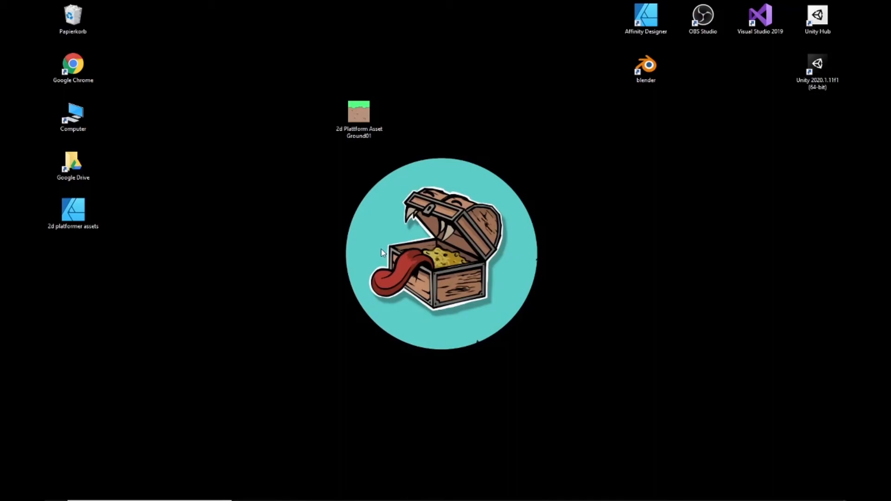
click(356, 111)
drag(355, 113, 316, 160)
click(337, 237)
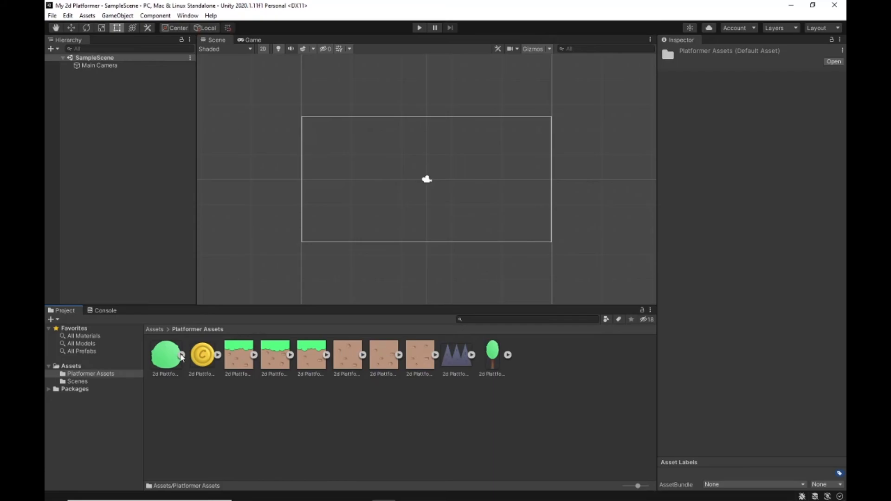
Step: Place the Ground01 tile at the left edge of the camera frame and set a duplicate flush against its right side
click(484, 401)
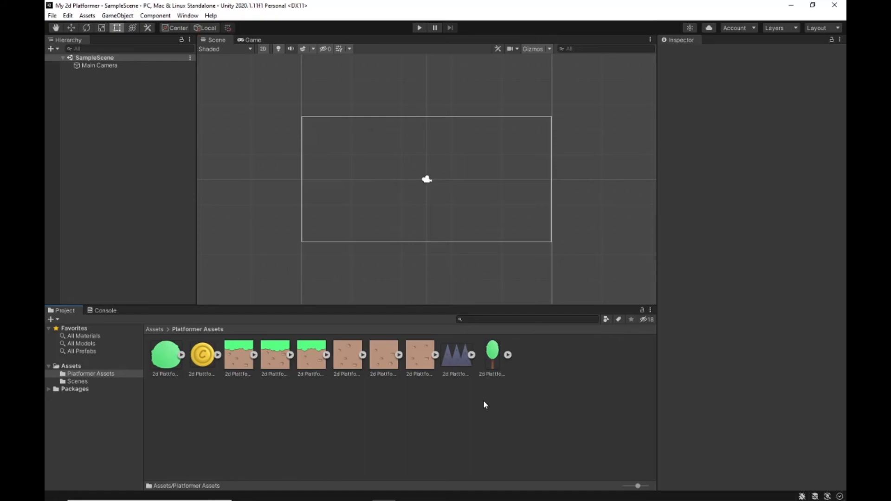
scroll(453, 254, up, 3)
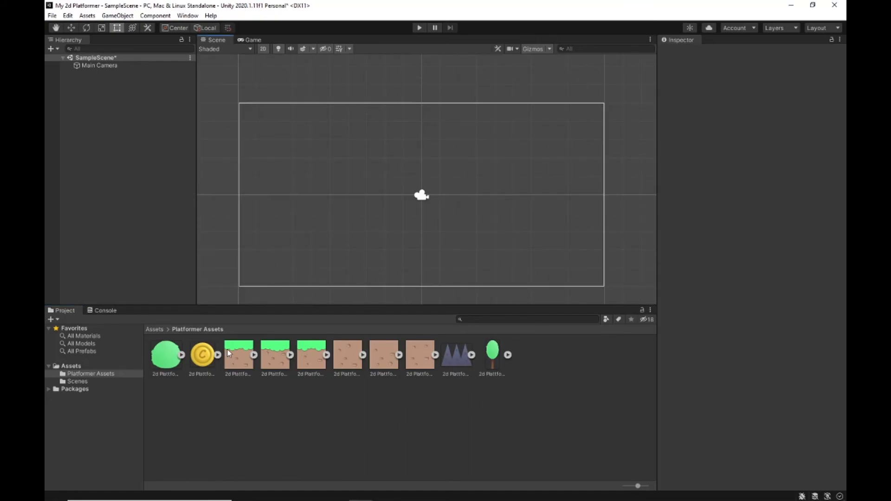
drag(235, 357, 242, 210)
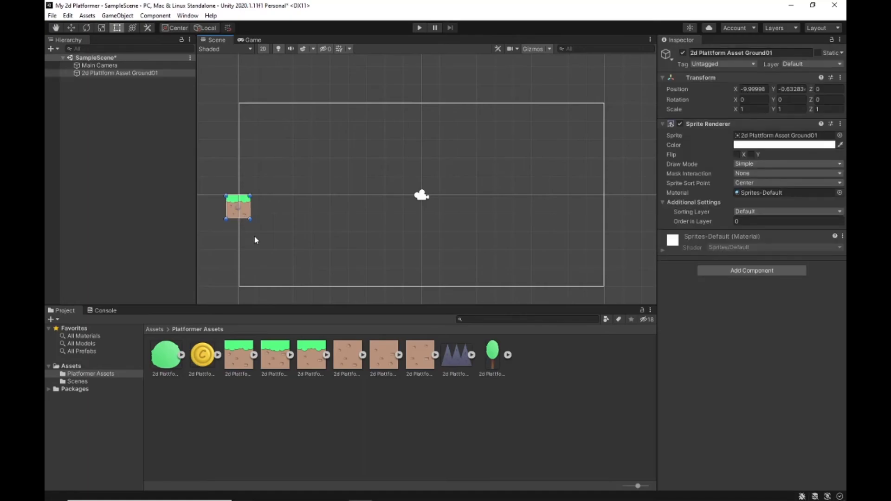
key(ctrl+d)
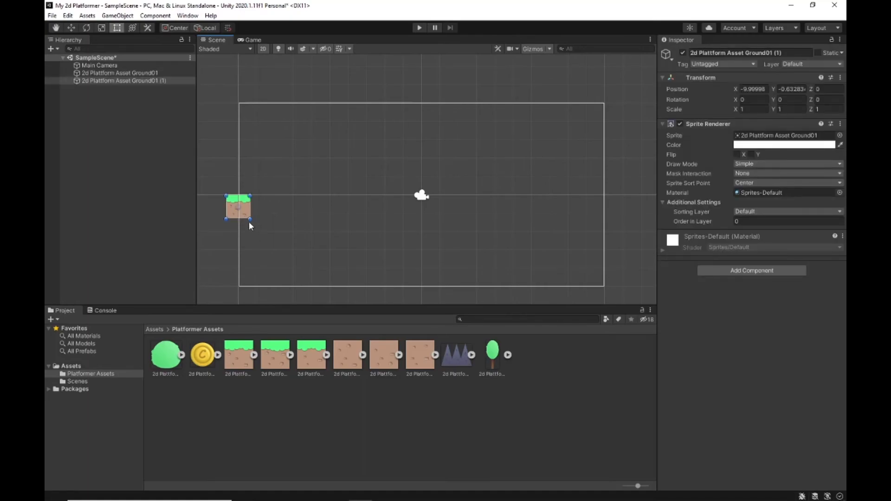
mouse_move(247, 214)
mouse_down()
mouse_move(271, 212)
mouse_move(255, 199)
mouse_up()
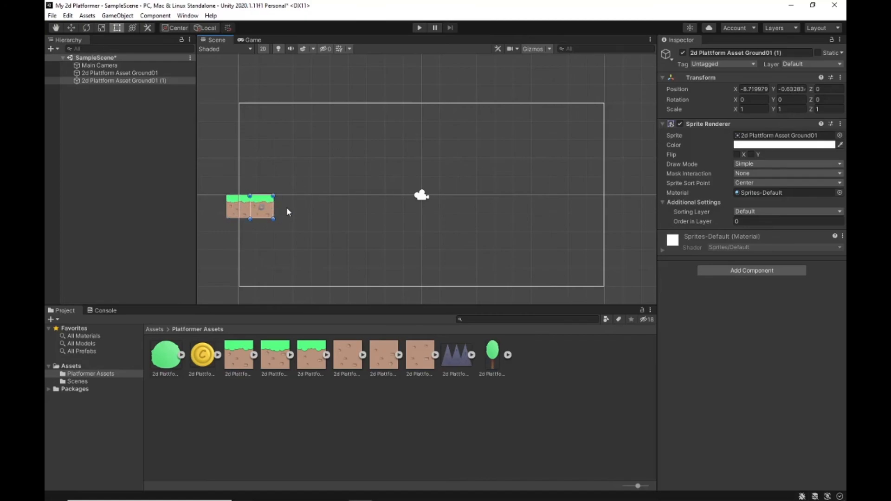
shift+click(240, 215)
key(ctrl+d)
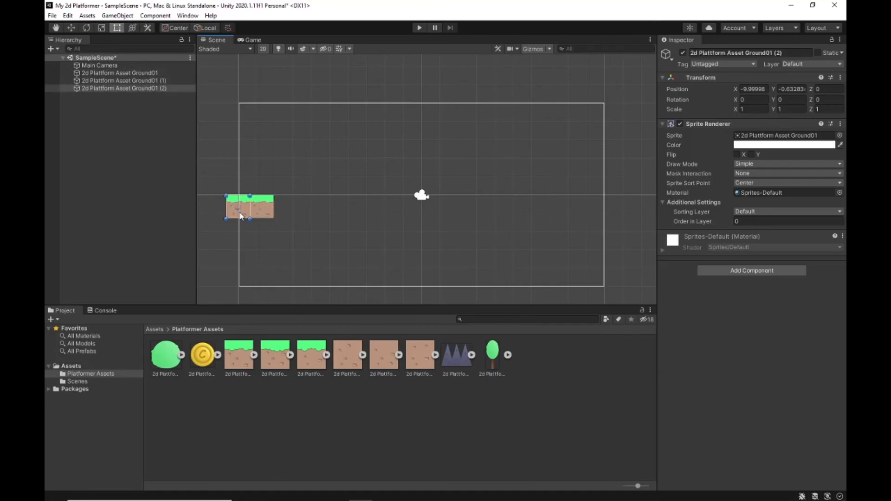
drag(239, 218, 306, 235)
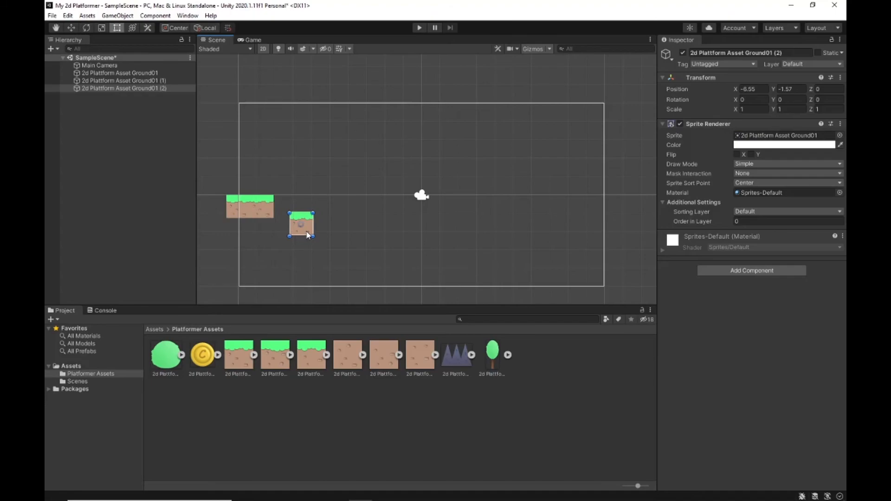
key(Delete)
Step: Extend the ground row on its right with a flush Ground03 tile, and add a Ground02 tile beside it, undoing its last width change
drag(308, 354, 284, 204)
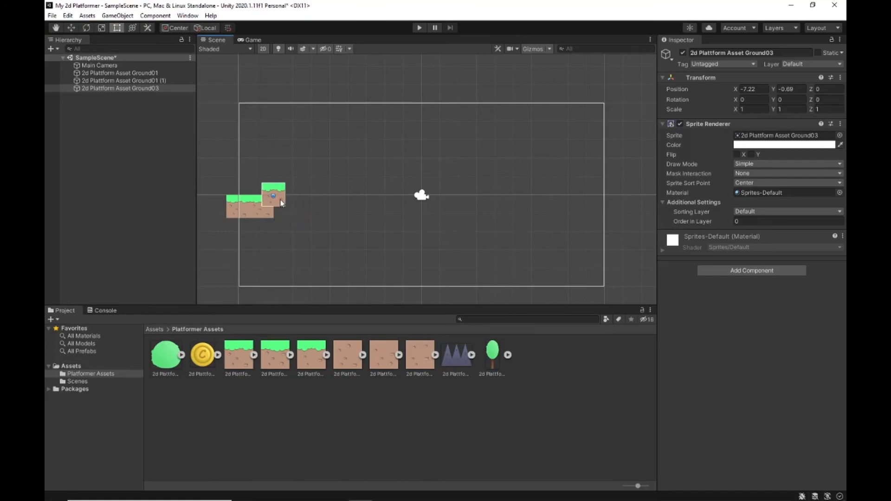
drag(282, 203, 275, 197)
scroll(280, 204, up, 5)
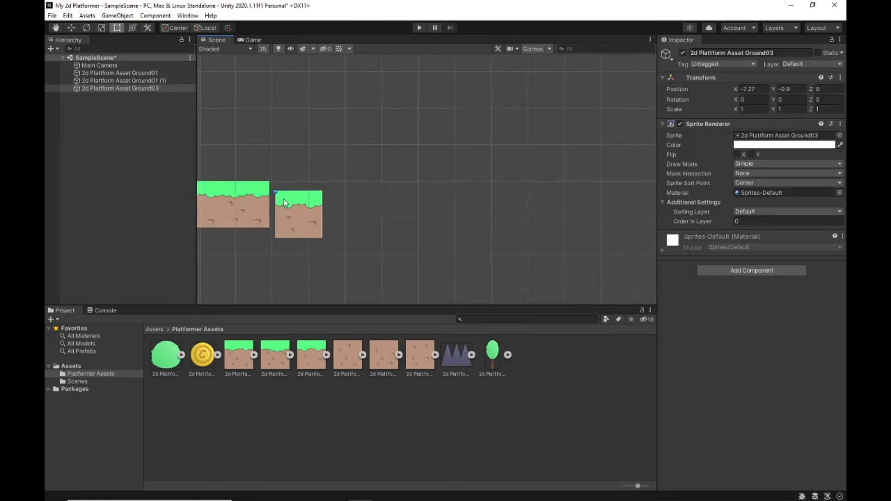
drag(284, 203, 279, 193)
click(329, 254)
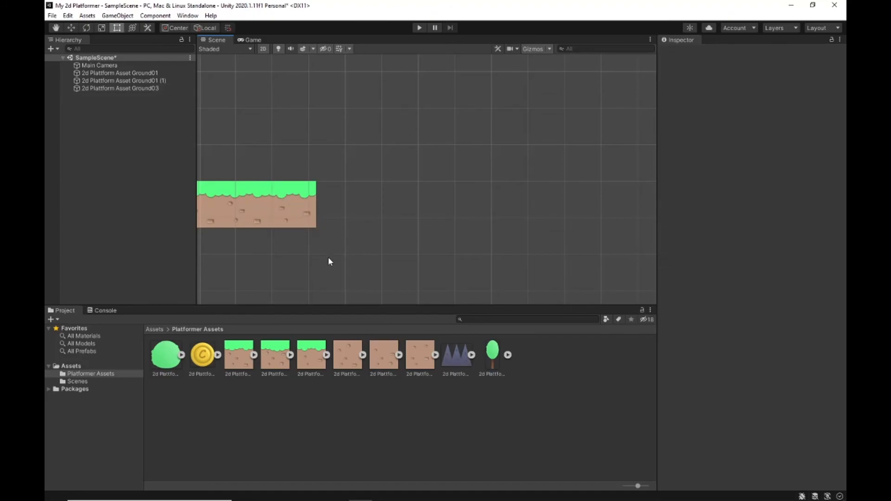
drag(288, 353, 323, 199)
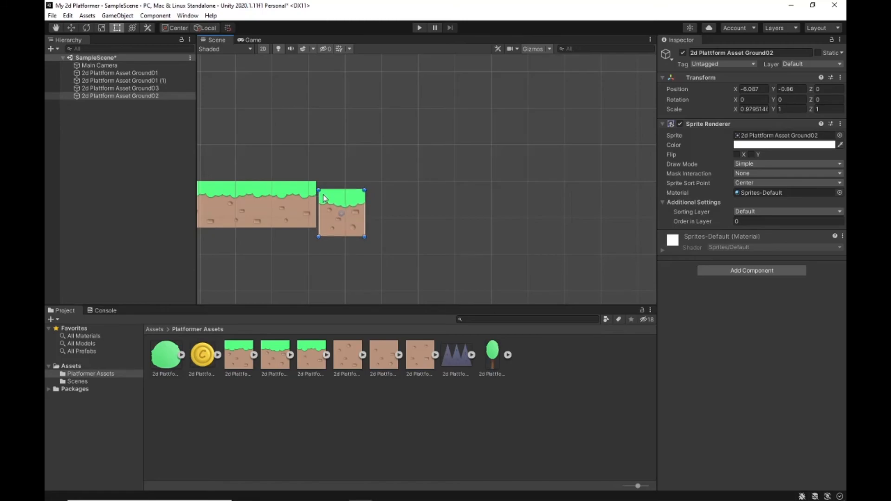
key(ctrl+z)
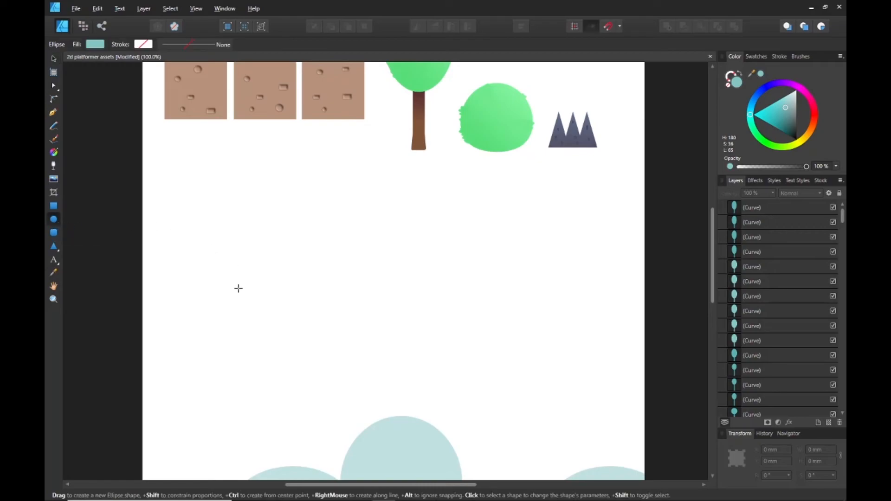
Step: Draw a teal circle about 29.5 mm across in the empty page area below the ground tiles
drag(238, 288, 290, 239)
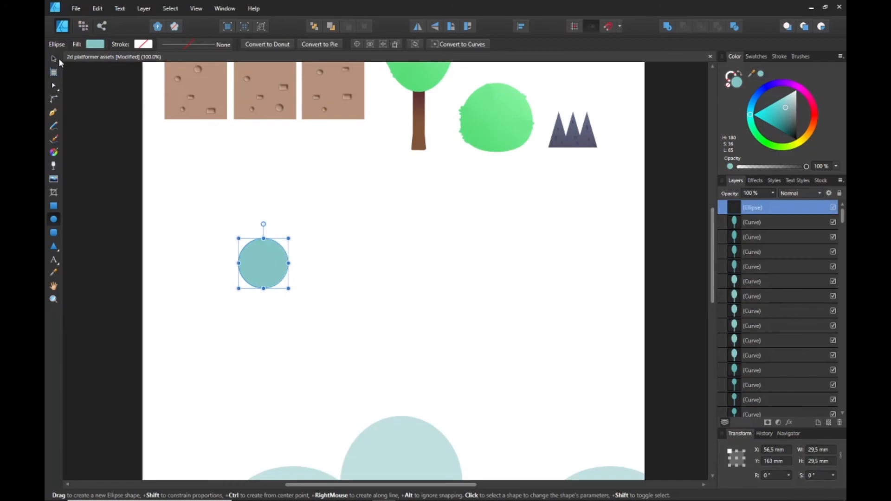
click(420, 279)
ctrl+click(282, 257)
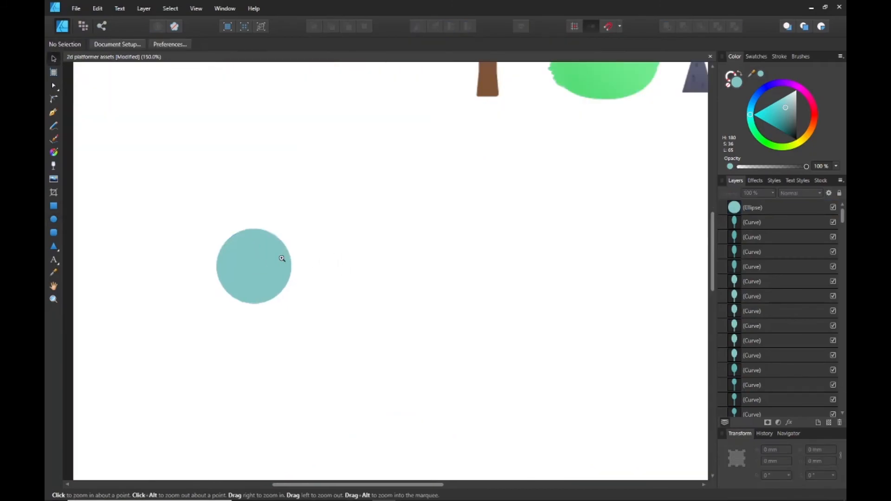
drag(291, 257, 317, 259)
Step: Convert the teal circle to curves and raise its bottom node to flatten the base, making the shape about 26.5 mm high
click(320, 263)
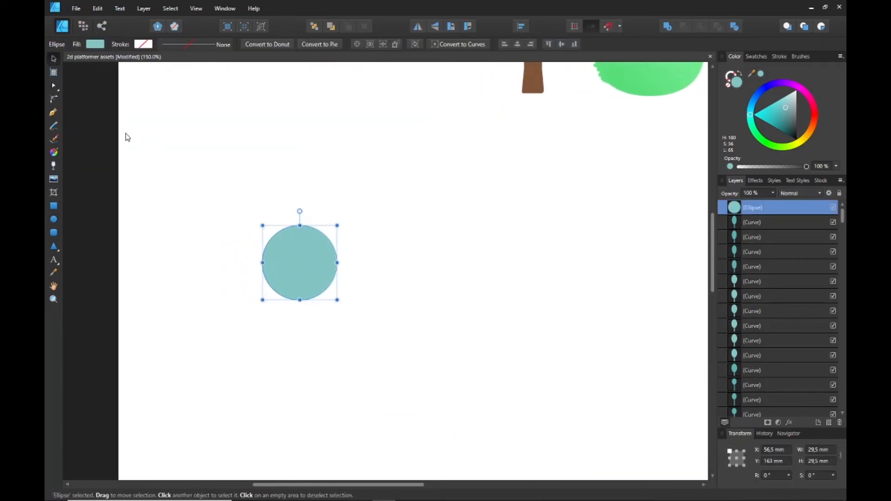
click(464, 45)
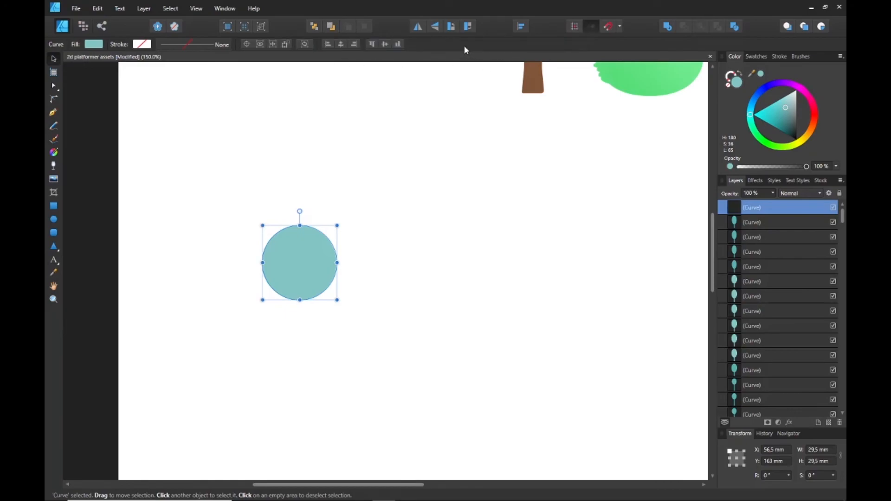
click(53, 86)
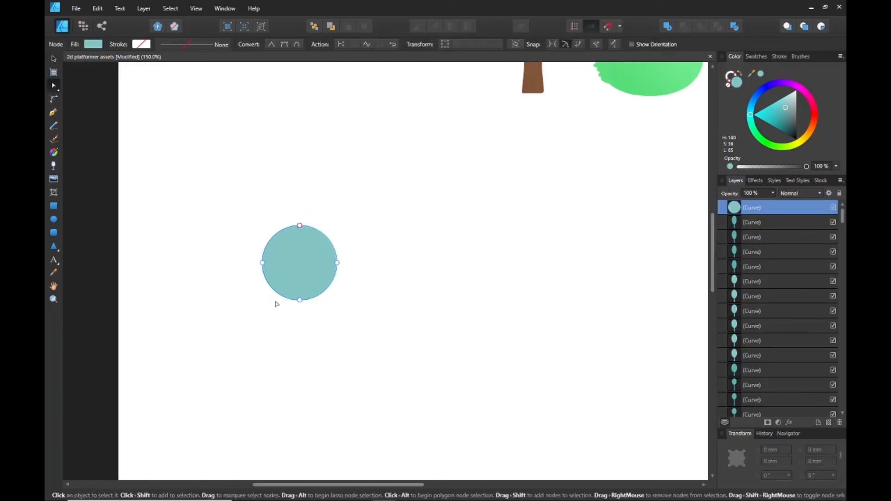
click(299, 300)
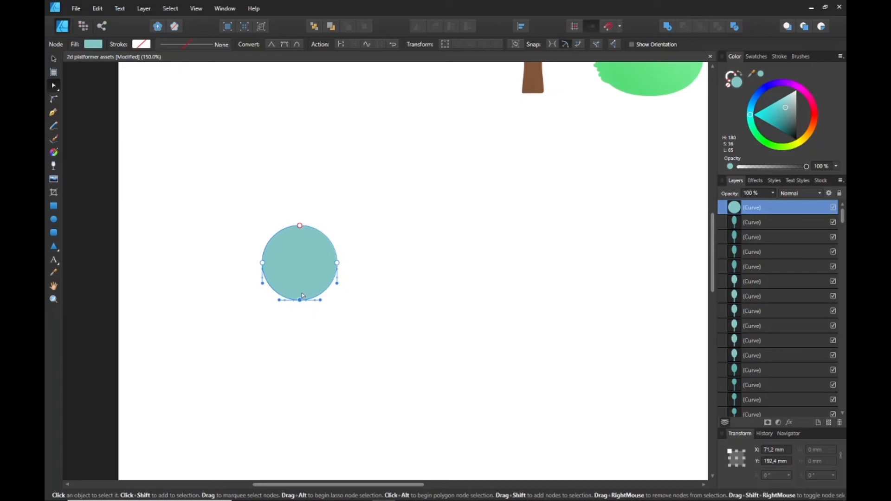
drag(302, 300, 300, 294)
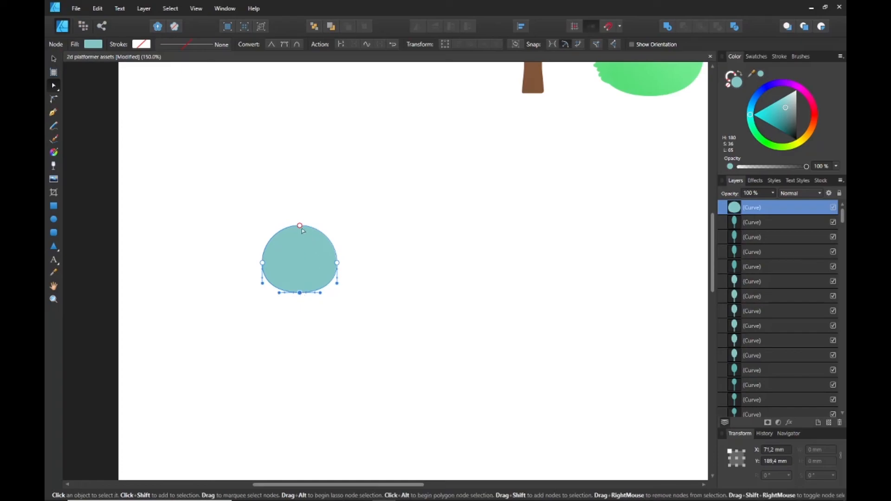
click(341, 213)
Step: Recolour the flattened circle a solid dark crimson (H 336, S 78, L 35)
scroll(322, 266, up, 1)
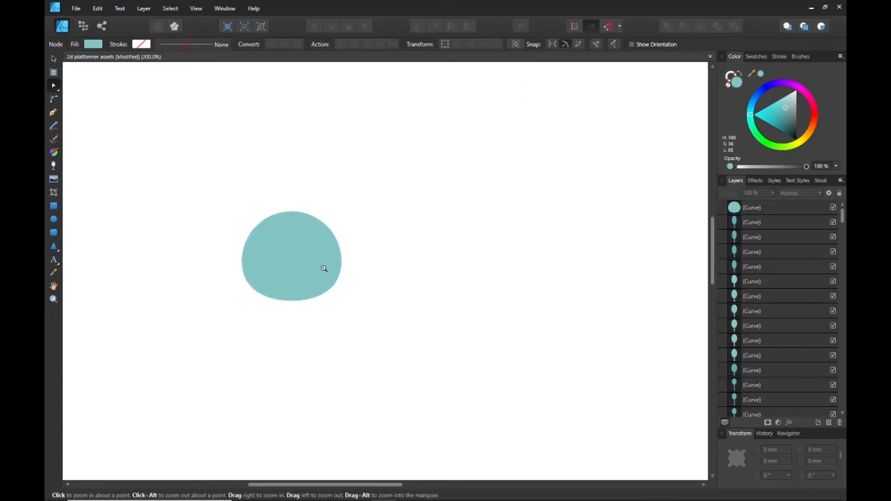
click(54, 59)
click(299, 249)
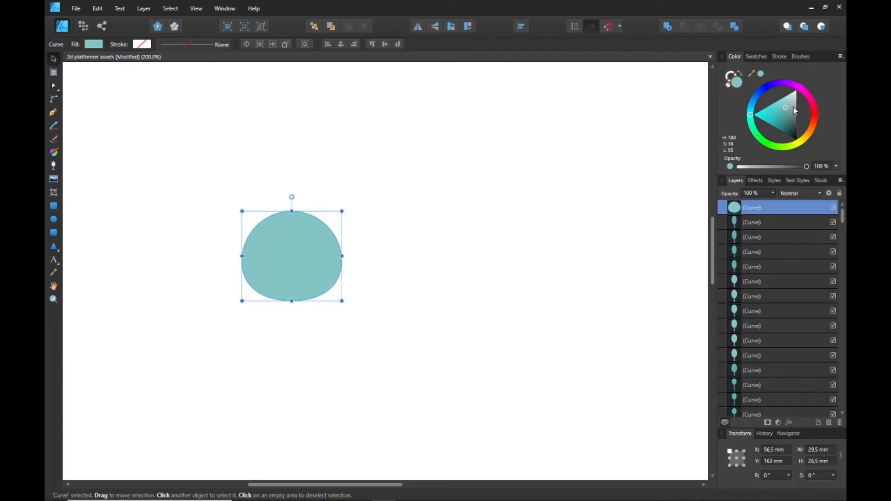
click(812, 104)
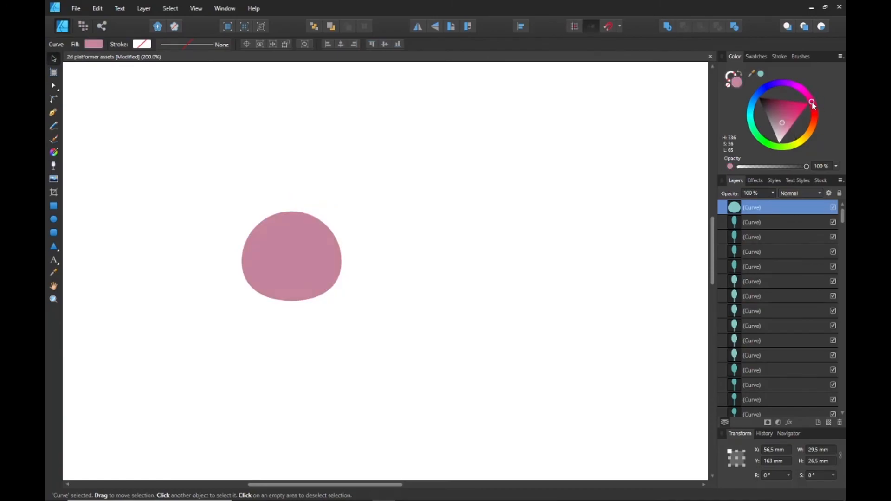
drag(797, 109, 787, 104)
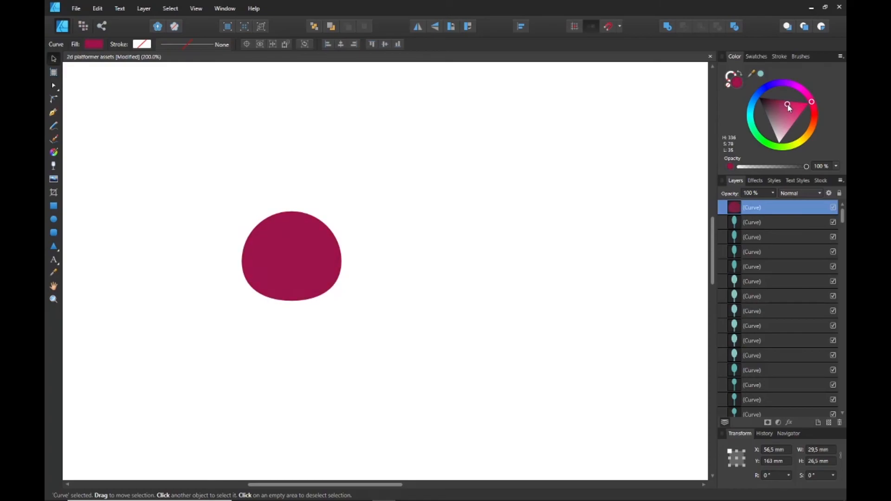
click(283, 104)
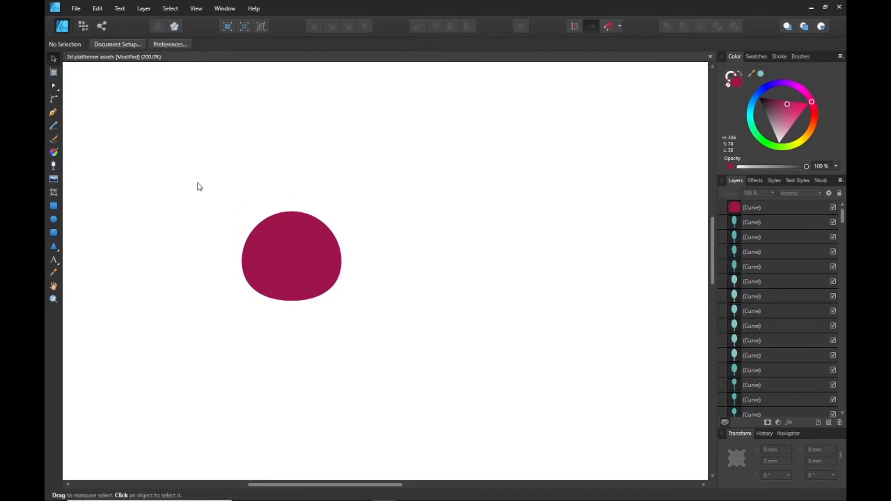
Step: Give the crimson shape a linear gradient fill whose white starting stop is recoloured bright pink (H 337, S 94, L 49)
click(280, 245)
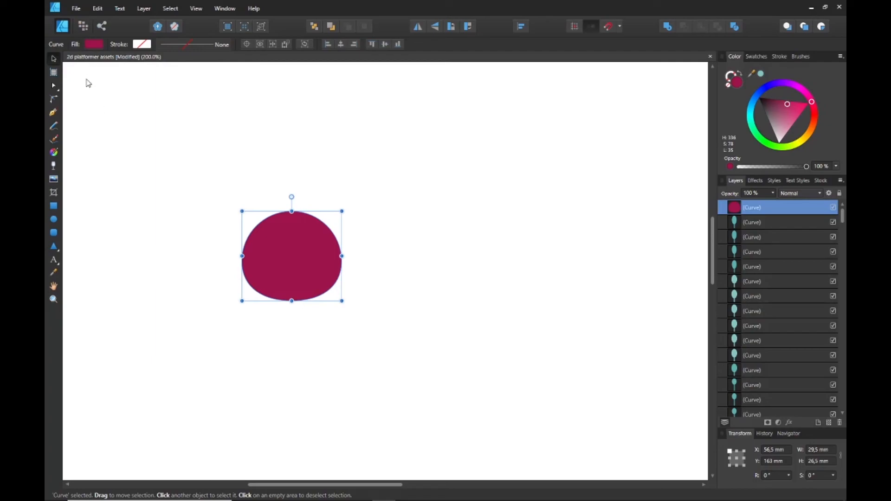
click(98, 46)
click(122, 64)
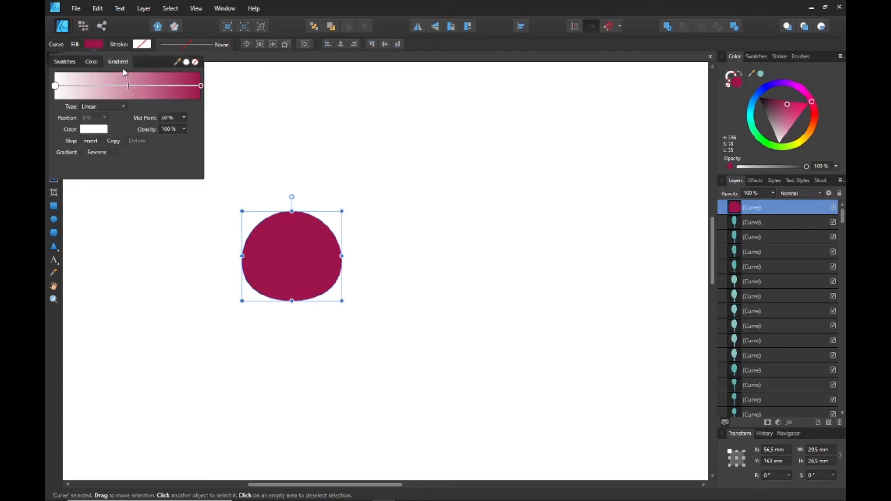
click(55, 85)
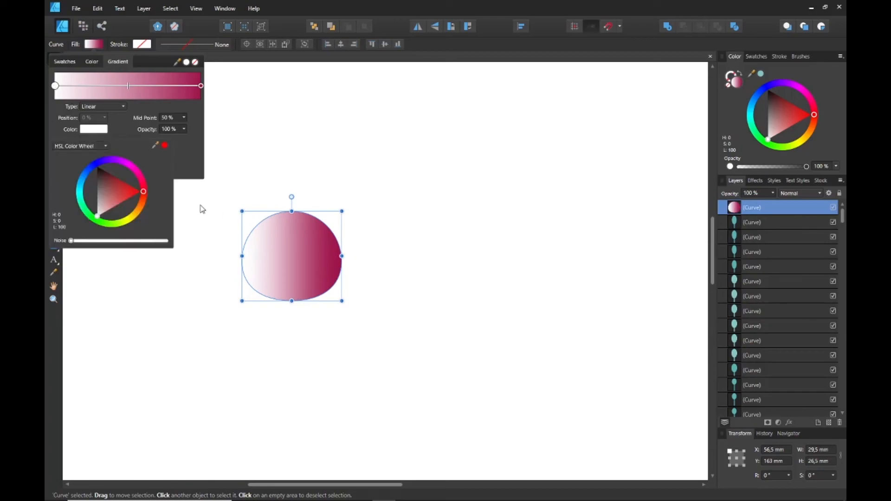
drag(165, 145, 319, 242)
mouse_move(125, 191)
mouse_down()
mouse_move(119, 181)
mouse_move(134, 182)
mouse_up()
click(165, 146)
click(176, 152)
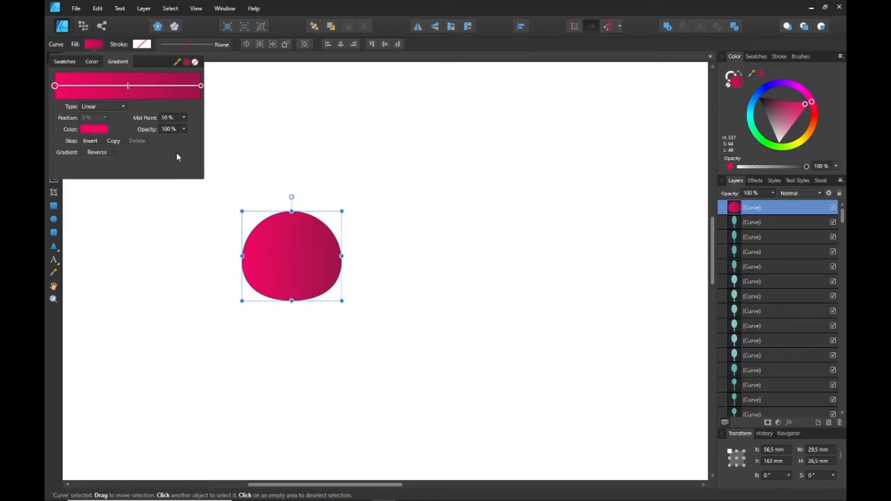
click(235, 139)
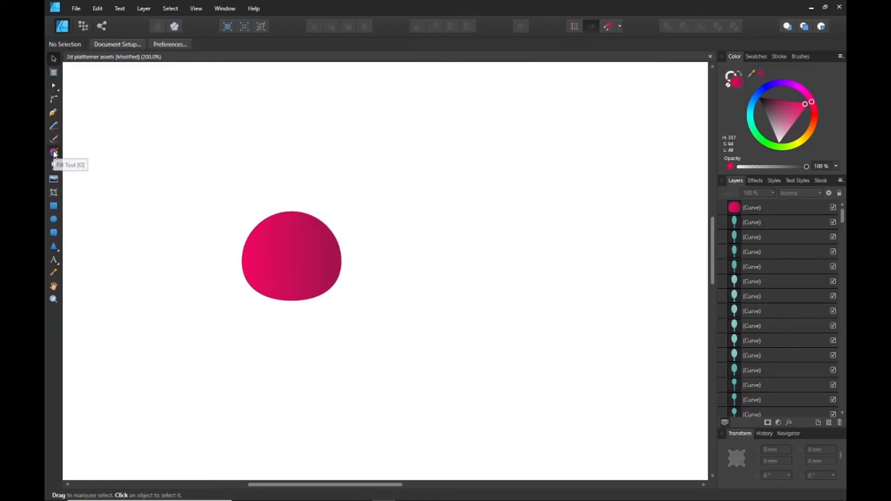
Step: Tilt the shape's linear gradient with the Fill tool so it runs diagonally from lower left to upper right
click(54, 152)
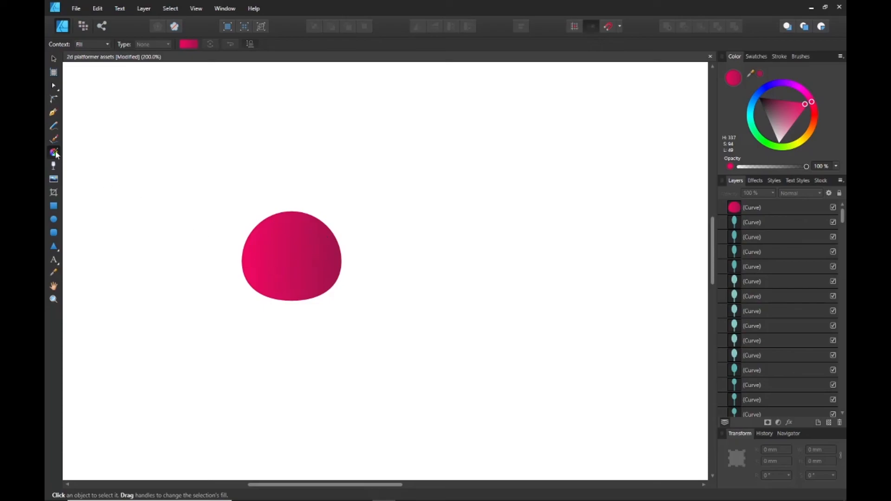
click(54, 58)
click(299, 258)
click(54, 152)
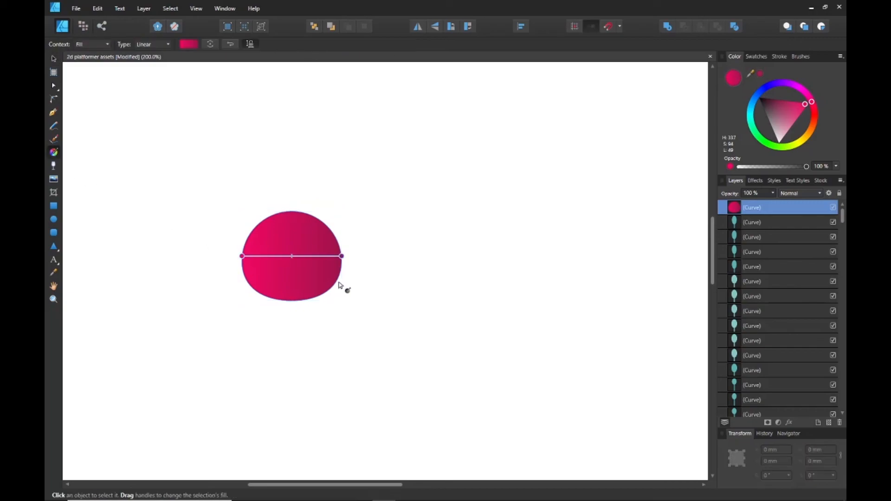
drag(342, 255, 362, 203)
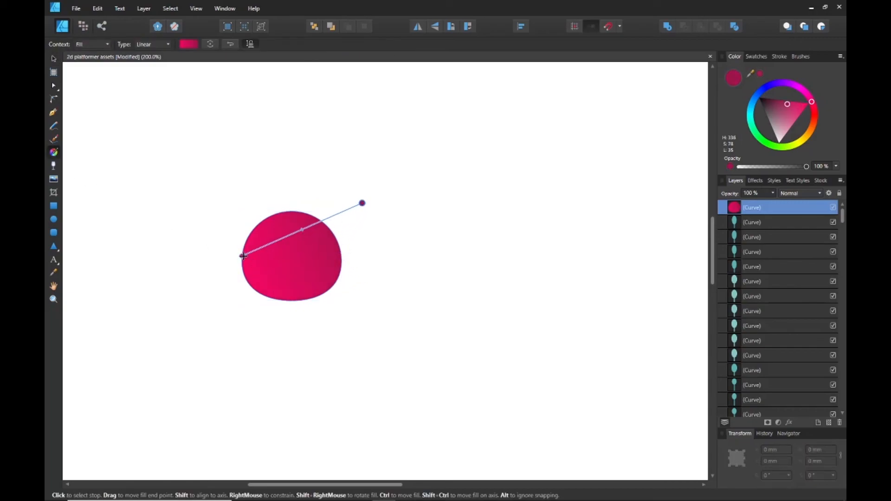
drag(242, 256, 231, 284)
drag(362, 203, 343, 219)
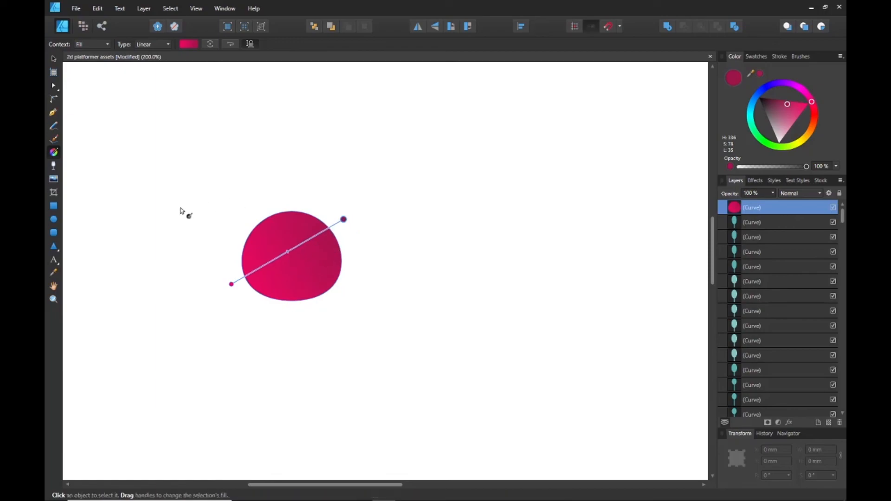
Step: Change the gradient type to Elliptical and place its bright centre near the shape's upper-right edge, fading towards the upper left and lower right
click(154, 44)
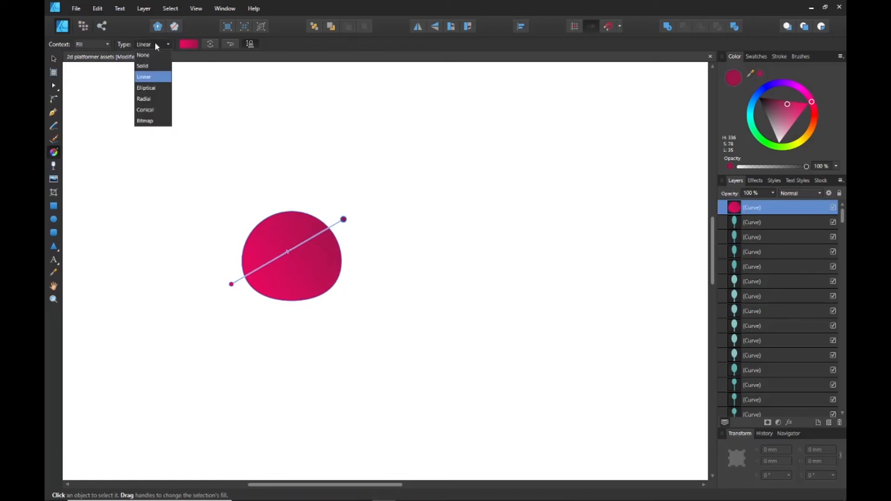
click(155, 88)
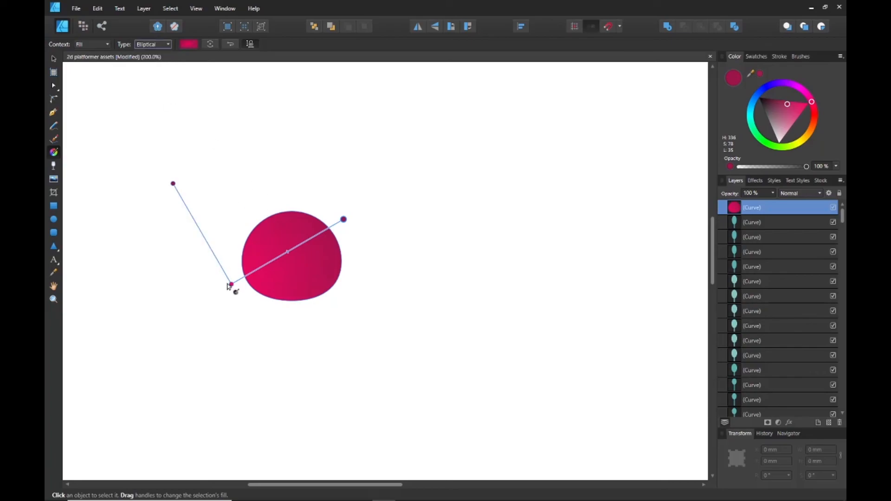
drag(230, 284, 328, 233)
drag(443, 173, 264, 231)
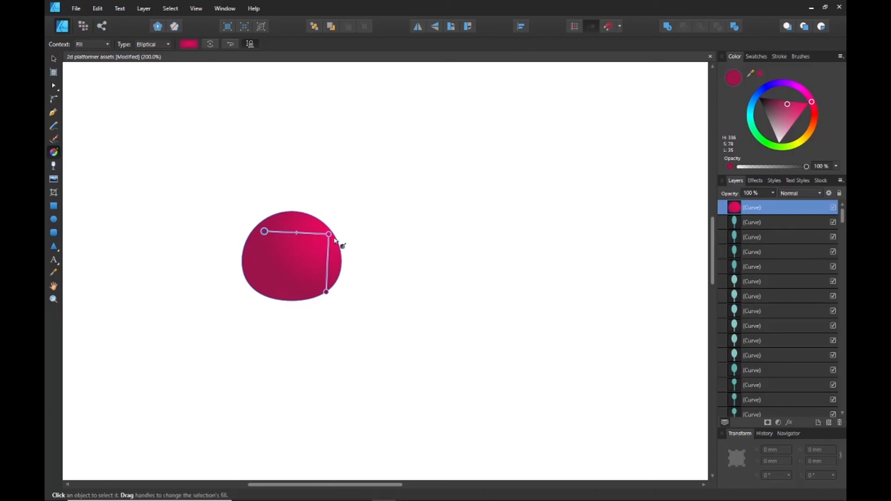
drag(329, 234, 329, 229)
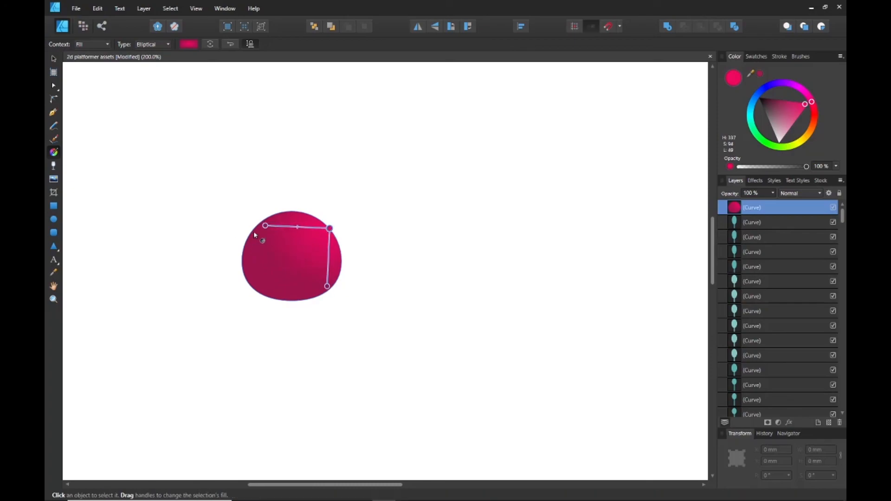
mouse_move(265, 225)
mouse_down()
mouse_move(280, 221)
mouse_move(269, 226)
mouse_up()
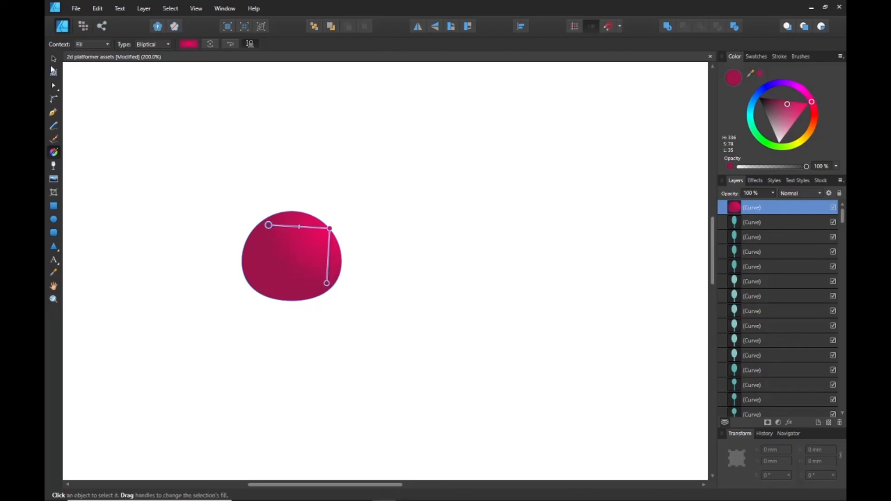
click(51, 59)
click(192, 236)
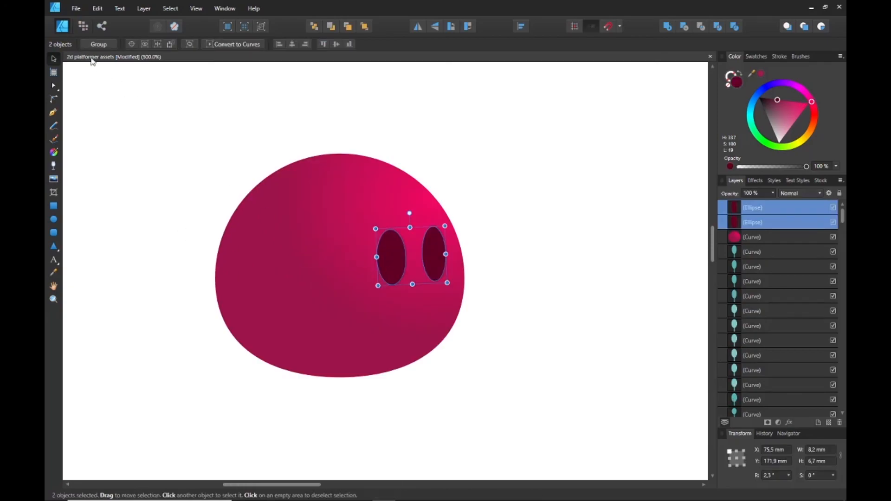
Step: Apply one linear gradient across both eye ellipses, running from the left eye's outer edge to beyond the body's right side
click(54, 152)
drag(494, 236, 378, 264)
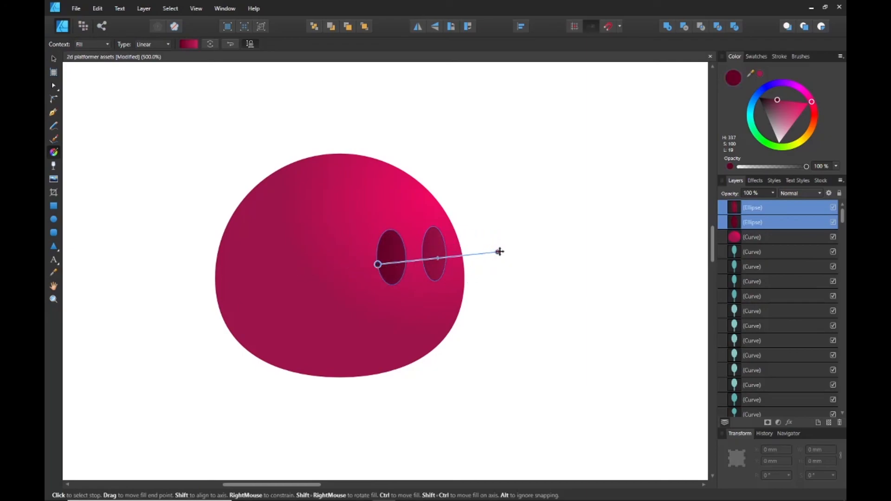
drag(497, 252, 495, 243)
Step: Recolour the eyes' gradient end stop to muted plum (H 337, S 45, L 33) and its start stop to near-black crimson (H 337, S 100, L 10)
click(189, 44)
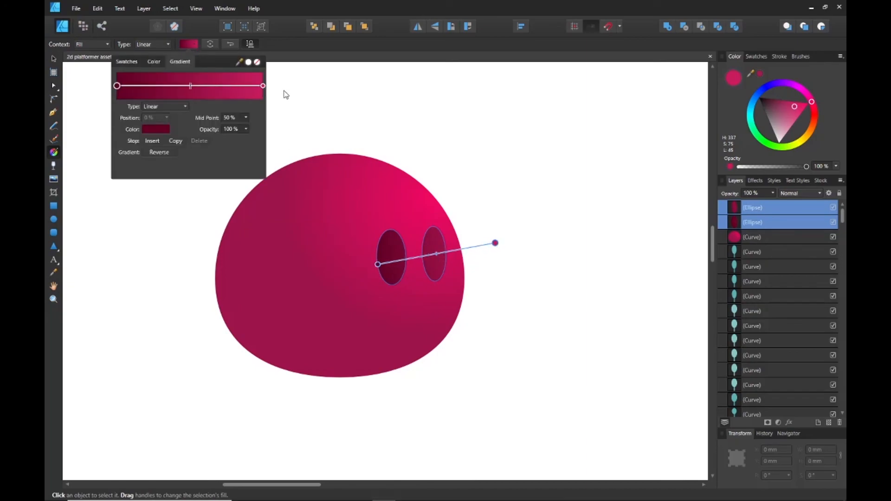
click(262, 86)
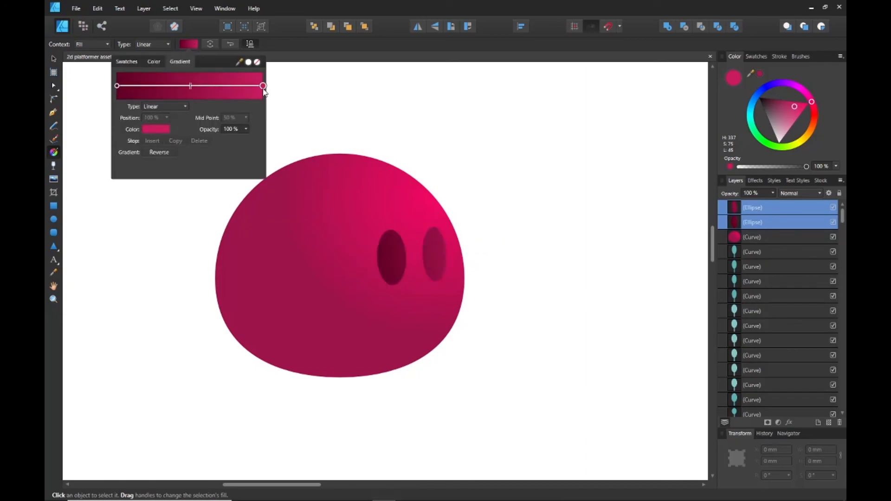
click(160, 131)
drag(170, 186, 152, 187)
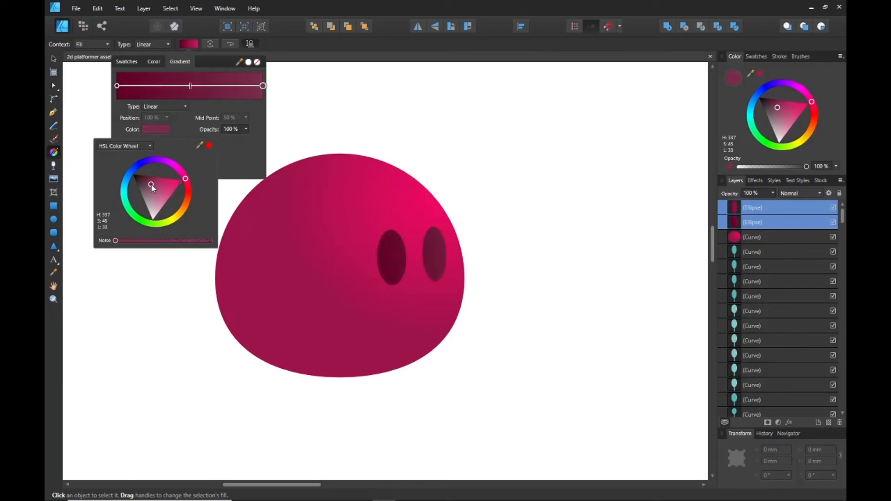
click(117, 86)
click(155, 132)
drag(153, 184, 142, 179)
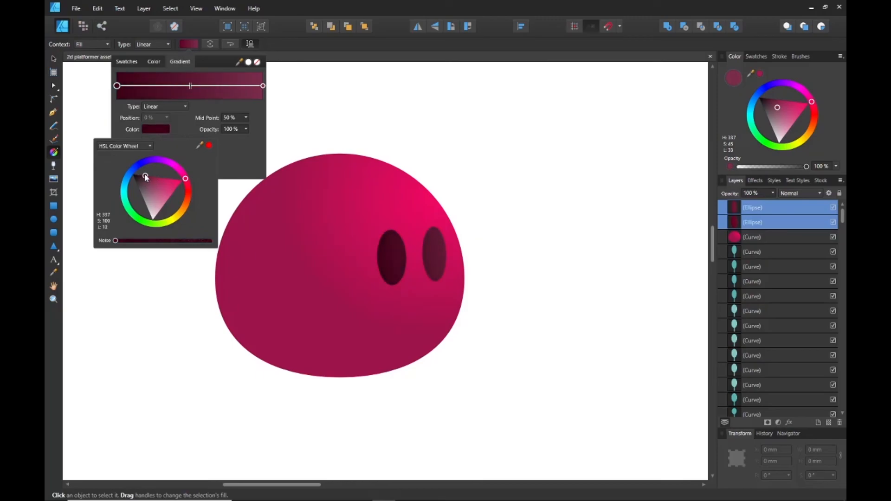
click(363, 6)
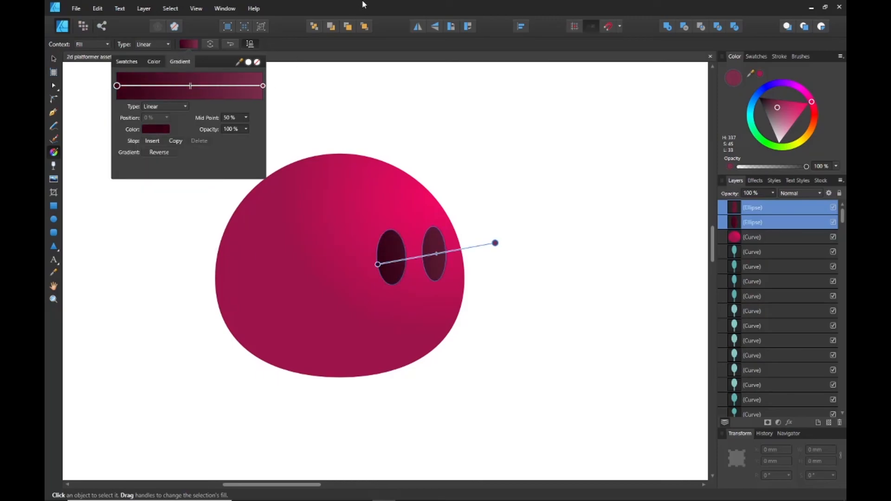
click(364, 6)
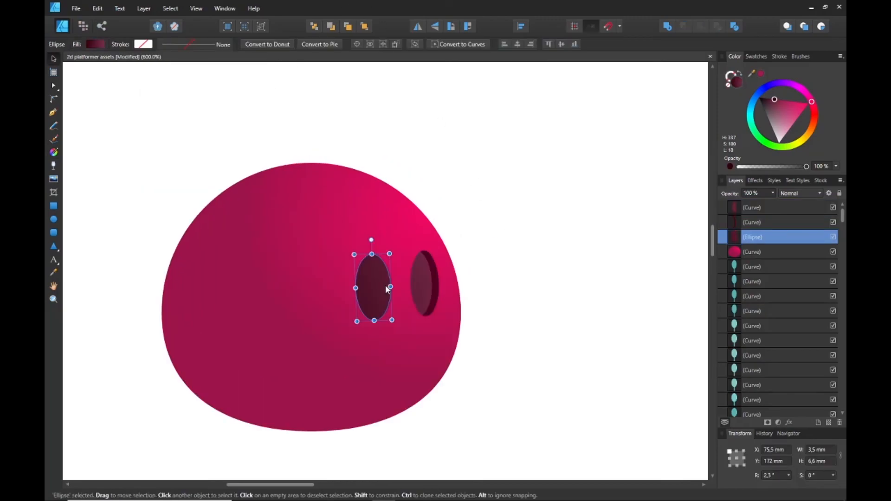
Step: Duplicate the left eye's ellipse about 0.7 mm to the left and divide the two overlapping ellipses into separate curves
drag(387, 289, 377, 294)
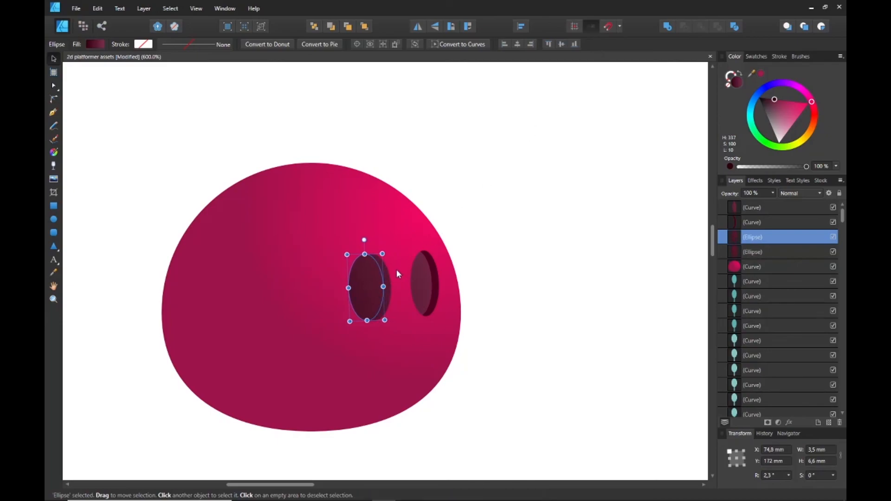
shift+click(387, 279)
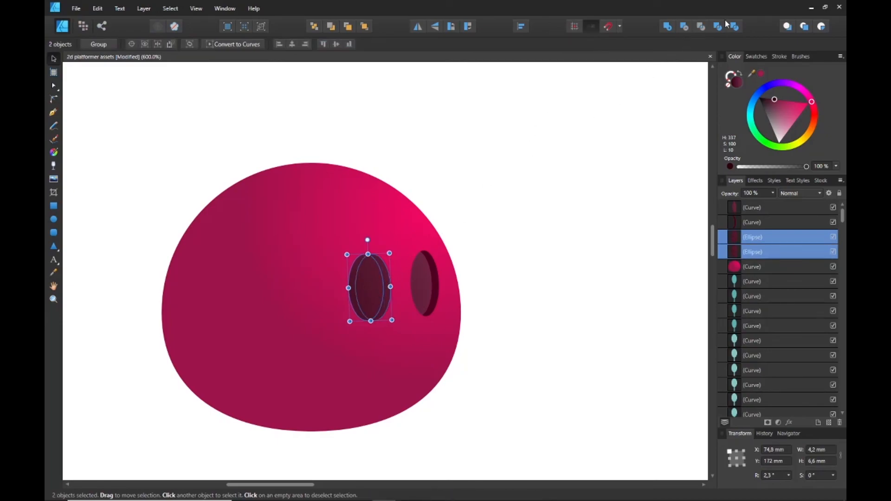
click(738, 29)
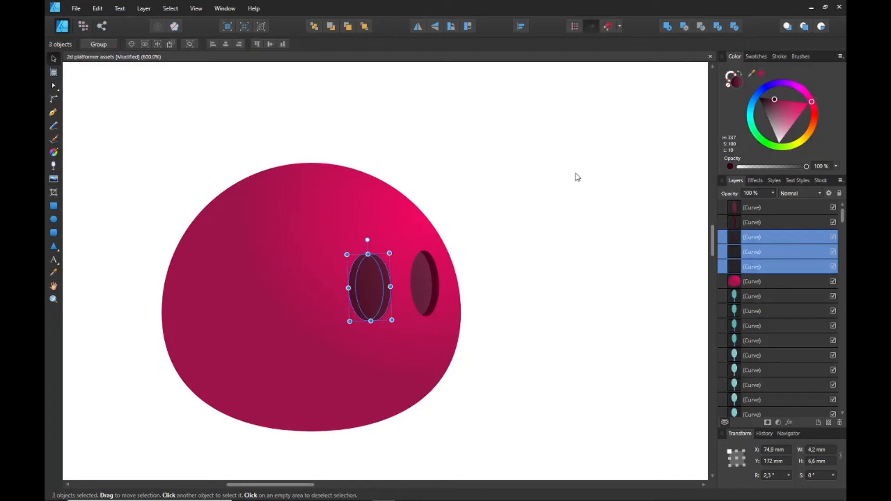
Step: Delete the outer left crescent left over from dividing the left eye's overlapping ellipses
click(466, 239)
click(352, 287)
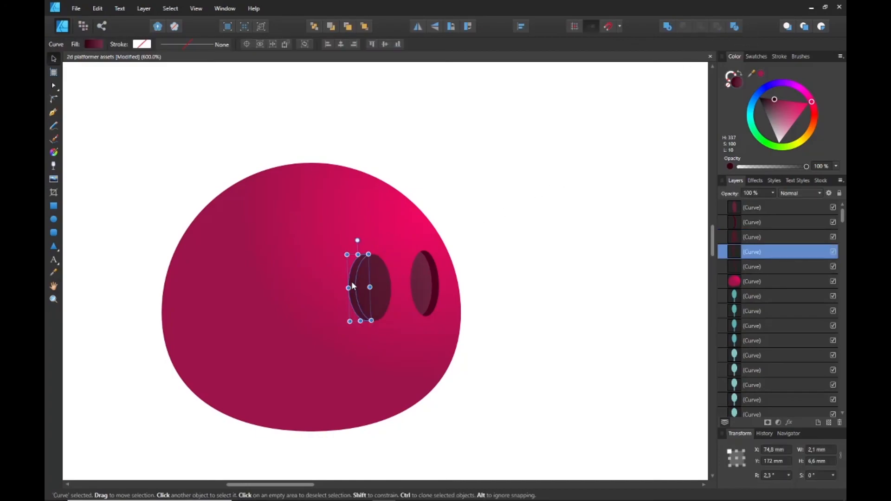
key(Delete)
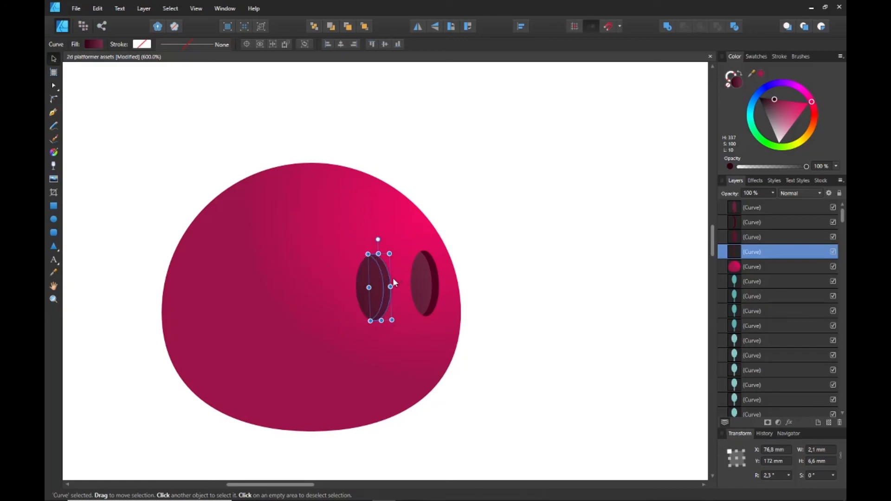
Step: Recolour the left eye's right-hand crescent with the dark crimson sampled from the right eye's rim (H 336, S 100, L 15)
click(513, 205)
click(387, 277)
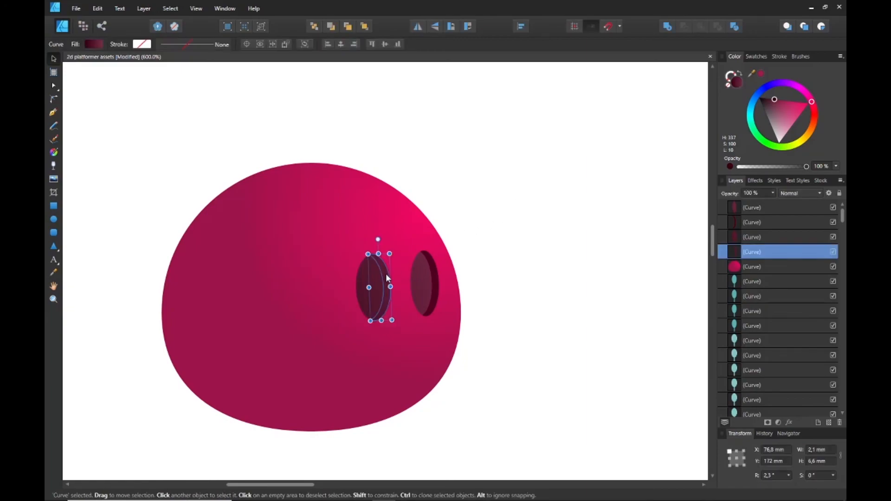
key(i)
click(435, 270)
click(53, 59)
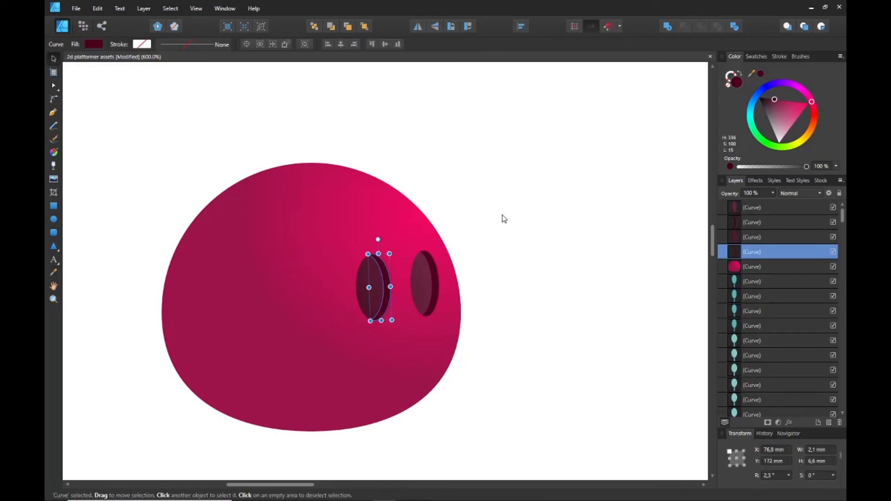
click(547, 237)
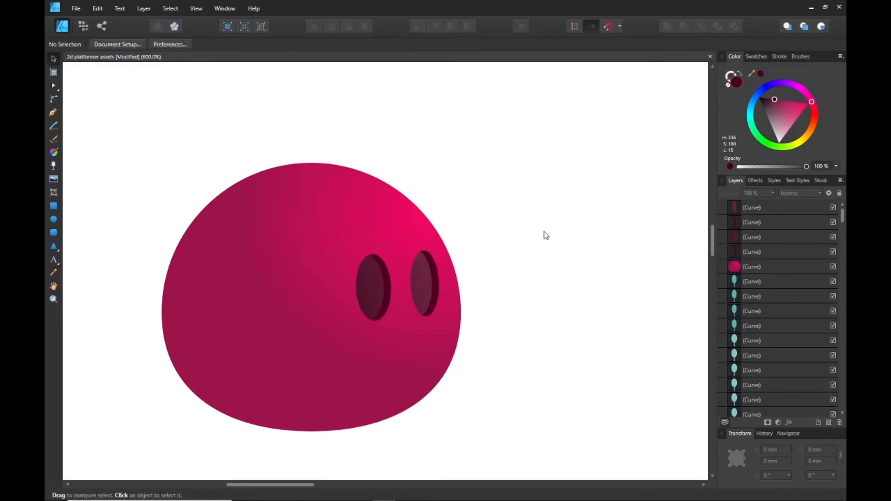
Step: Examine the whole blob character at a reduced zoom alongside the other assets
ctrl+alt+click(520, 292)
ctrl+alt+click(521, 292)
ctrl+alt+click(521, 291)
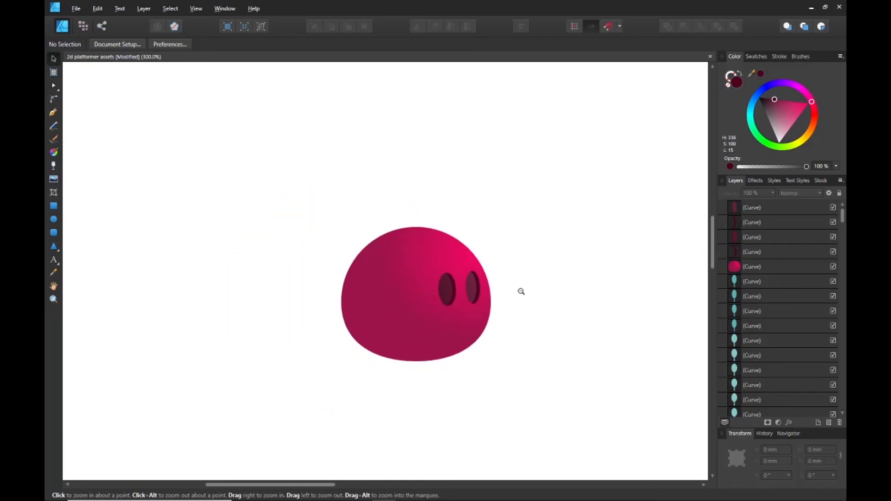
ctrl+alt+click(521, 292)
ctrl+alt+click(534, 292)
drag(572, 306, 337, 282)
ctrl+click(355, 268)
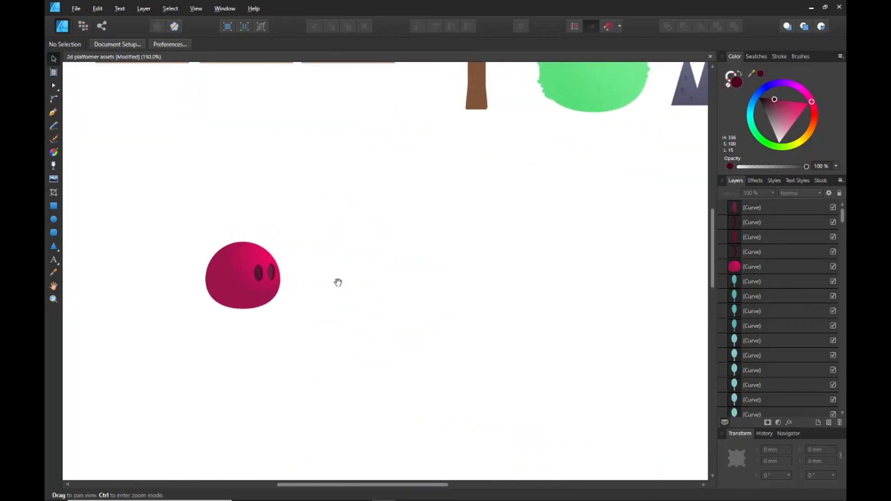
Step: Select the blob's body and open the colour stops of its elliptical gradient fill for editing
ctrl+click(242, 269)
ctrl+click(242, 270)
ctrl+click(242, 268)
drag(246, 267, 323, 234)
click(278, 244)
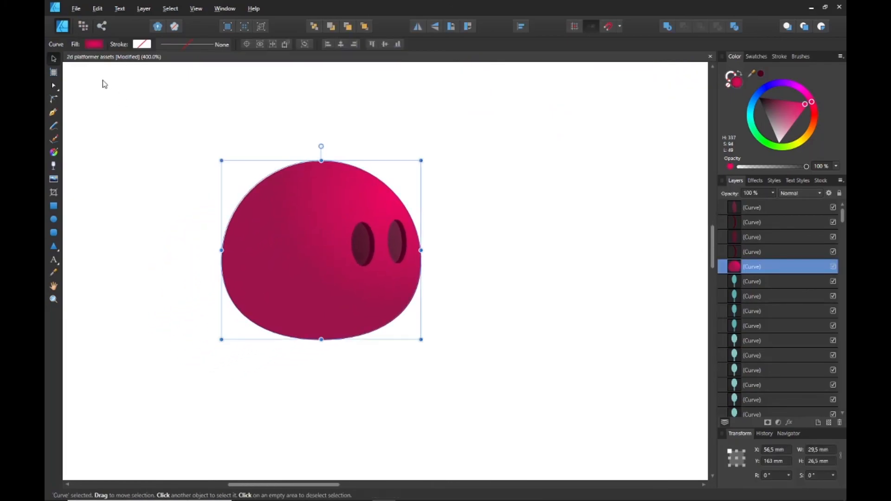
click(54, 153)
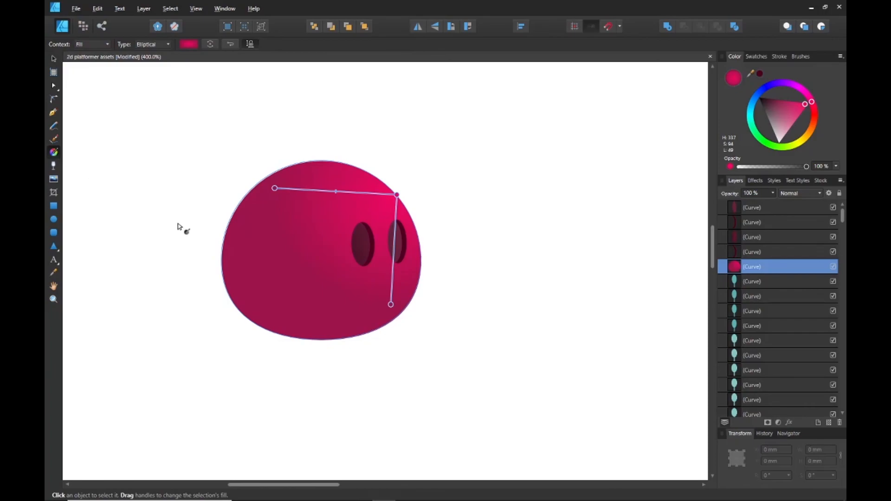
click(188, 45)
click(181, 86)
drag(180, 86, 205, 92)
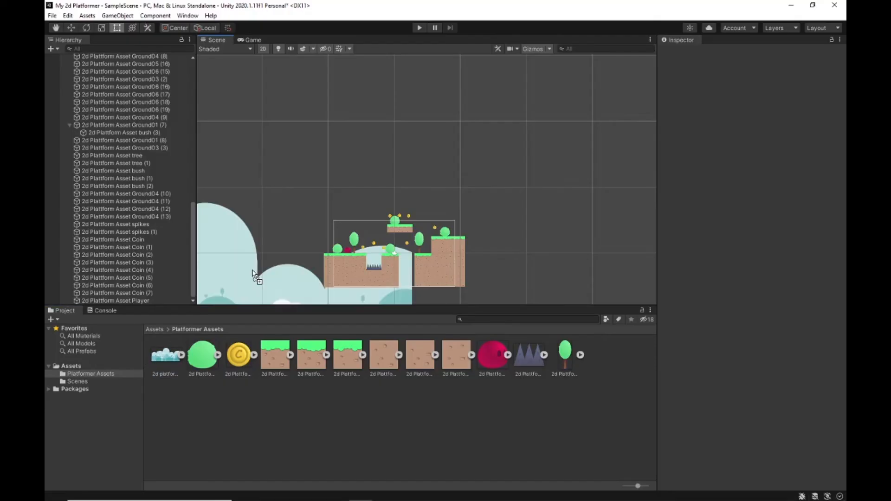
Step: Add the background sprite to the Unity scene, enlarge it to a scale of about 1.08 and position it around X 8.06, Y 10.82
drag(253, 275, 454, 198)
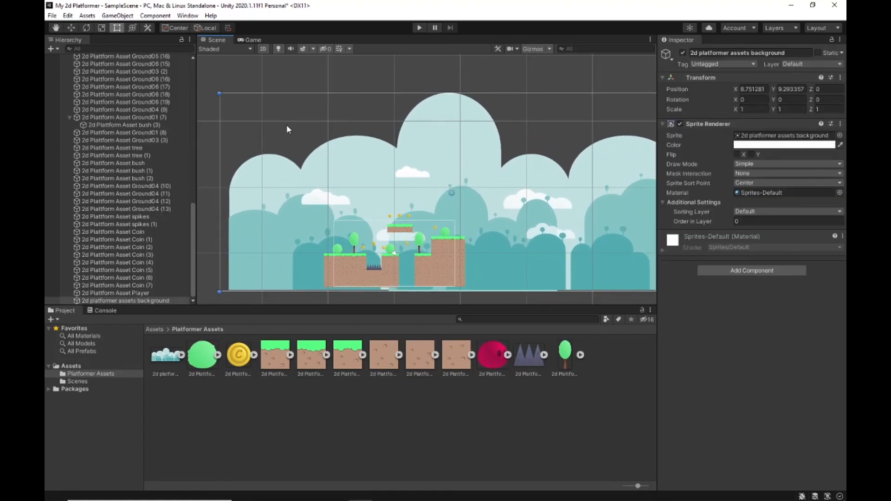
drag(221, 94, 196, 61)
drag(420, 181, 433, 179)
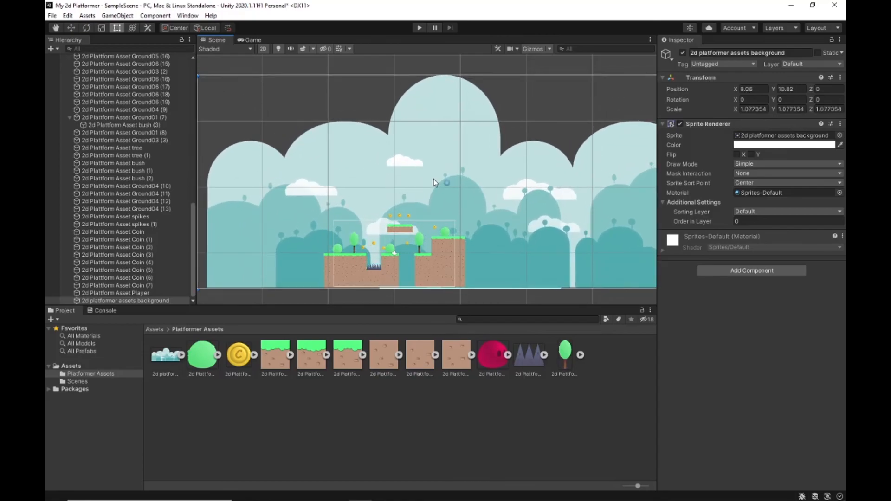
click(466, 299)
Step: Set the background sprite's Z position to 2 so it sits behind the player, bushes and other level objects
scroll(404, 268, up, 8)
drag(424, 267, 458, 235)
scroll(458, 234, down, 4)
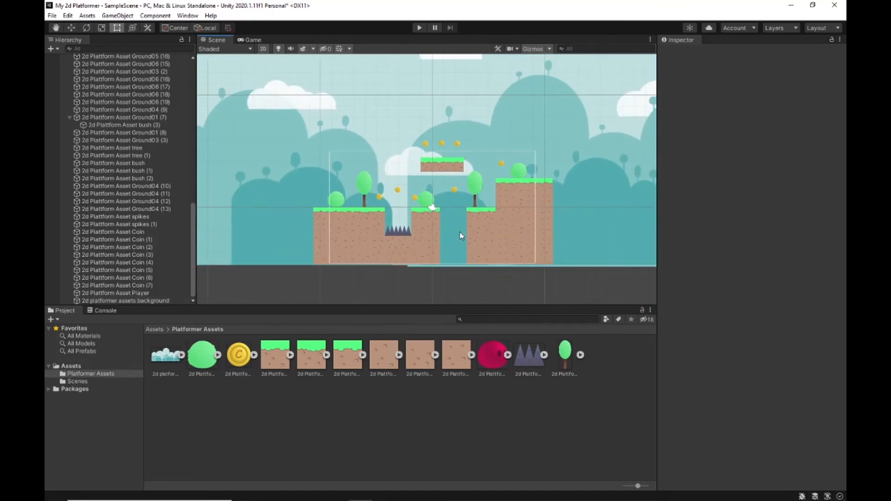
click(565, 108)
click(828, 91)
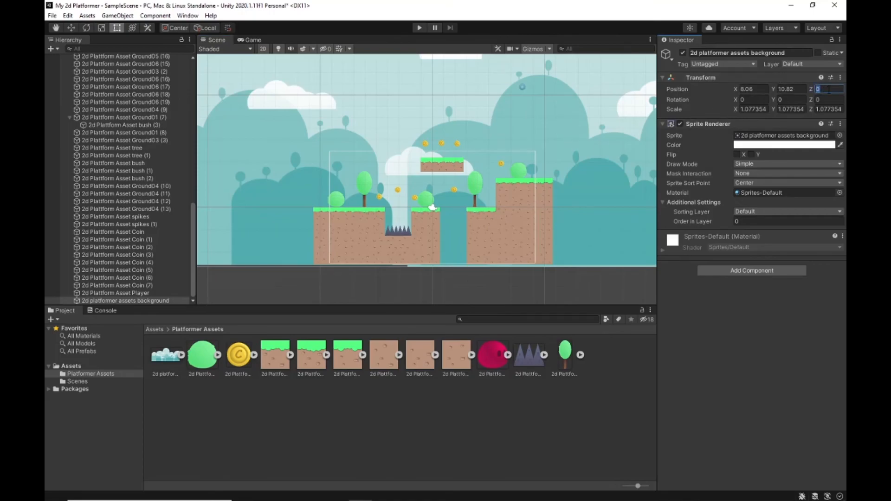
text(2)
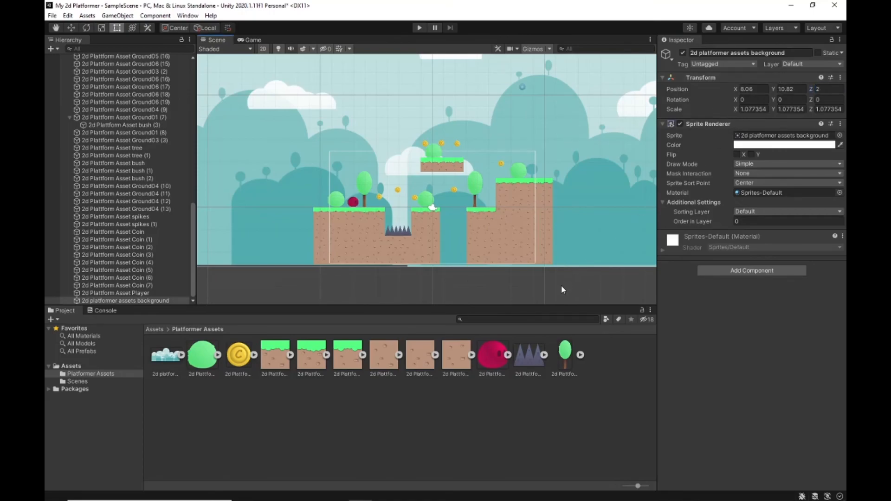
click(561, 285)
scroll(533, 265, up, 2)
scroll(456, 242, up, 1)
drag(406, 252, 421, 229)
scroll(440, 223, up, 3)
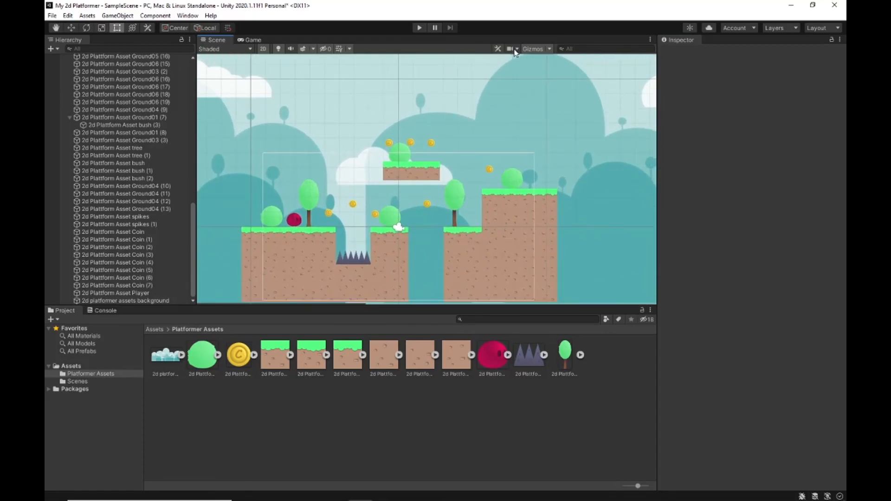